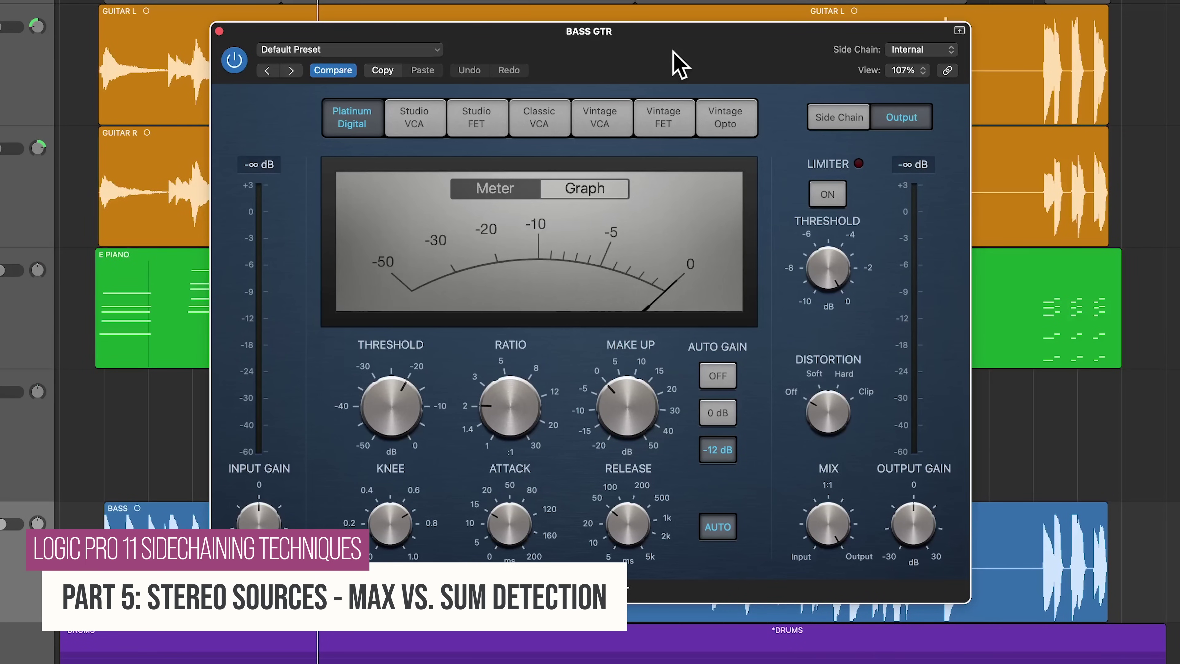
- On the BASS GTR compressor's Side Chain panel, compare SUM and MAX stereo detection, leaving MAX active
{"action": "left_click", "coordinate": [830, 122]}
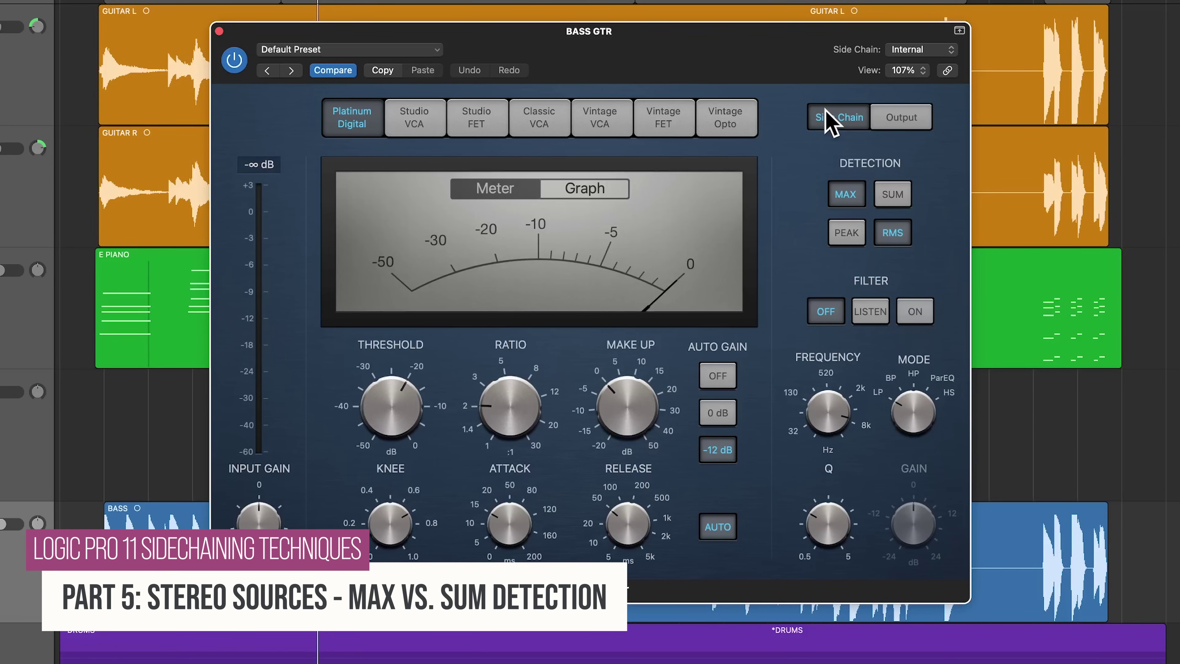
{"action": "left_click", "coordinate": [893, 196]}
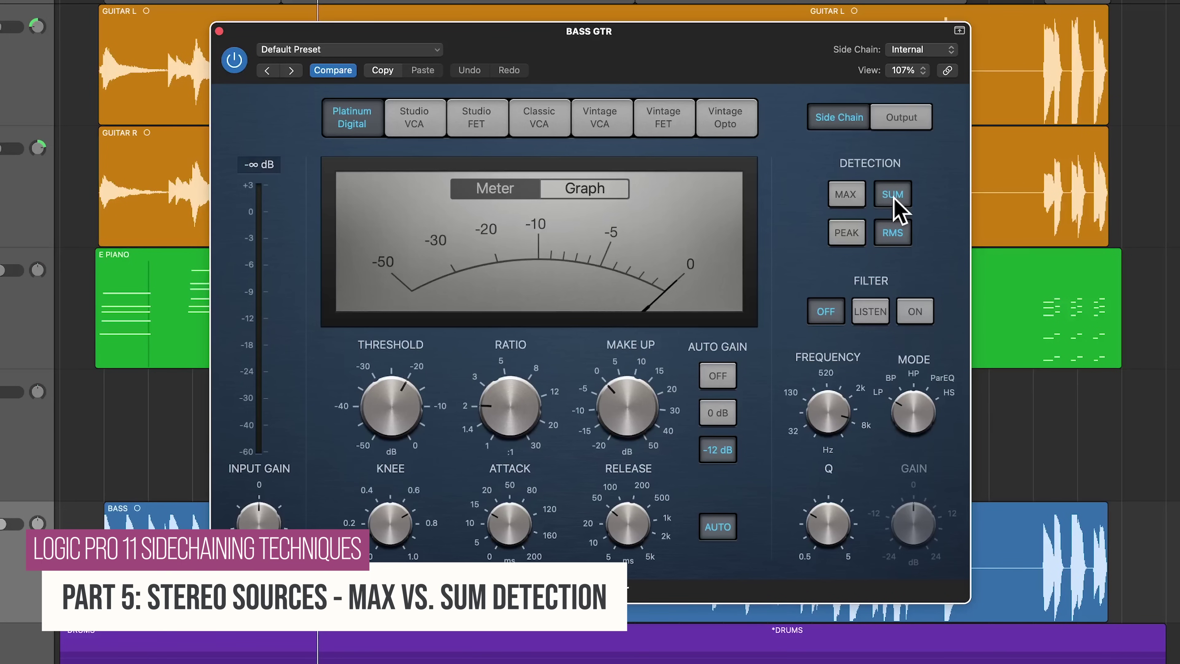
{"action": "left_click", "coordinate": [846, 194]}
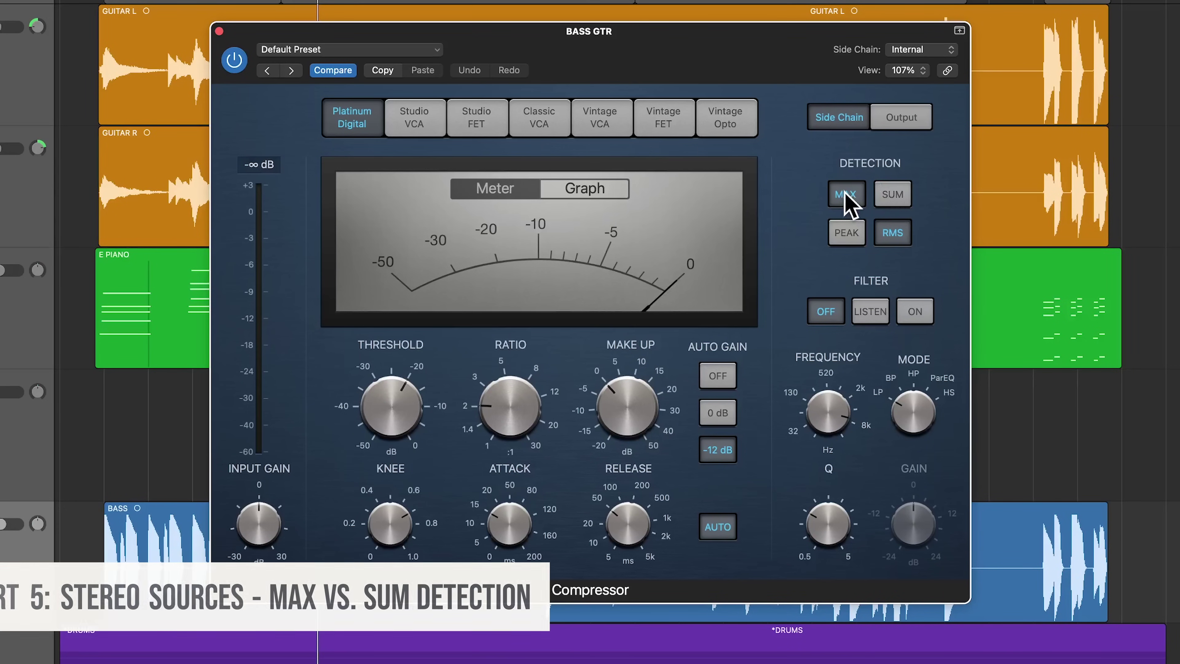
{"action": "left_click", "coordinate": [892, 194]}
{"action": "left_click", "coordinate": [848, 195]}
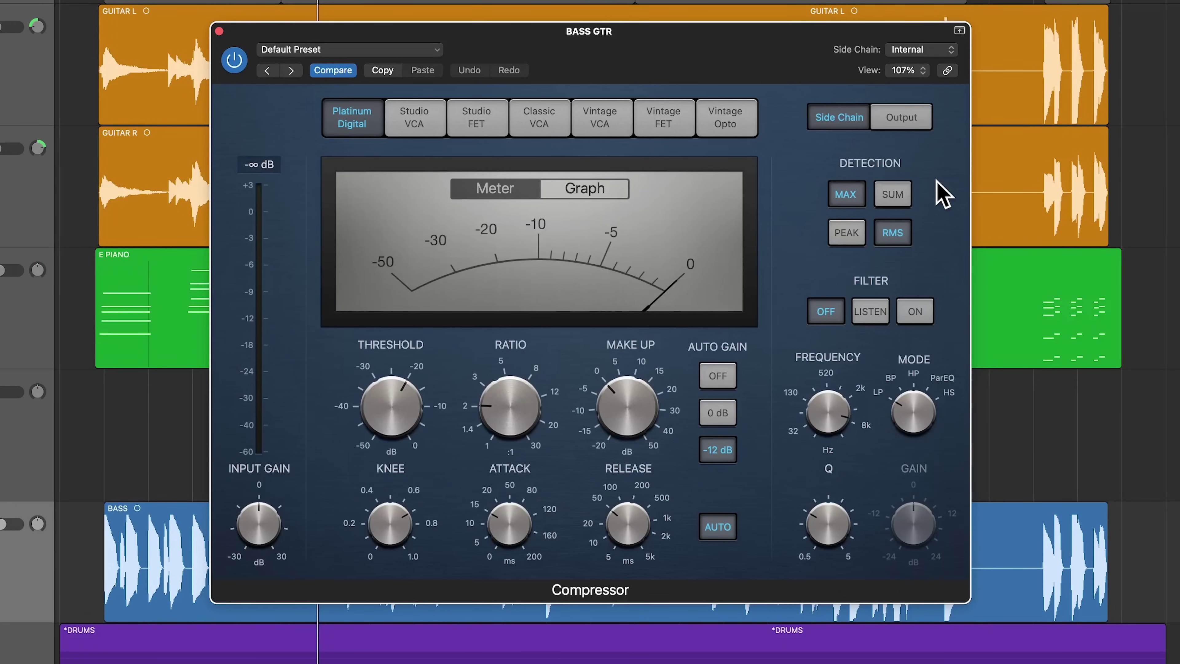
{"action": "left_click", "coordinate": [941, 50]}
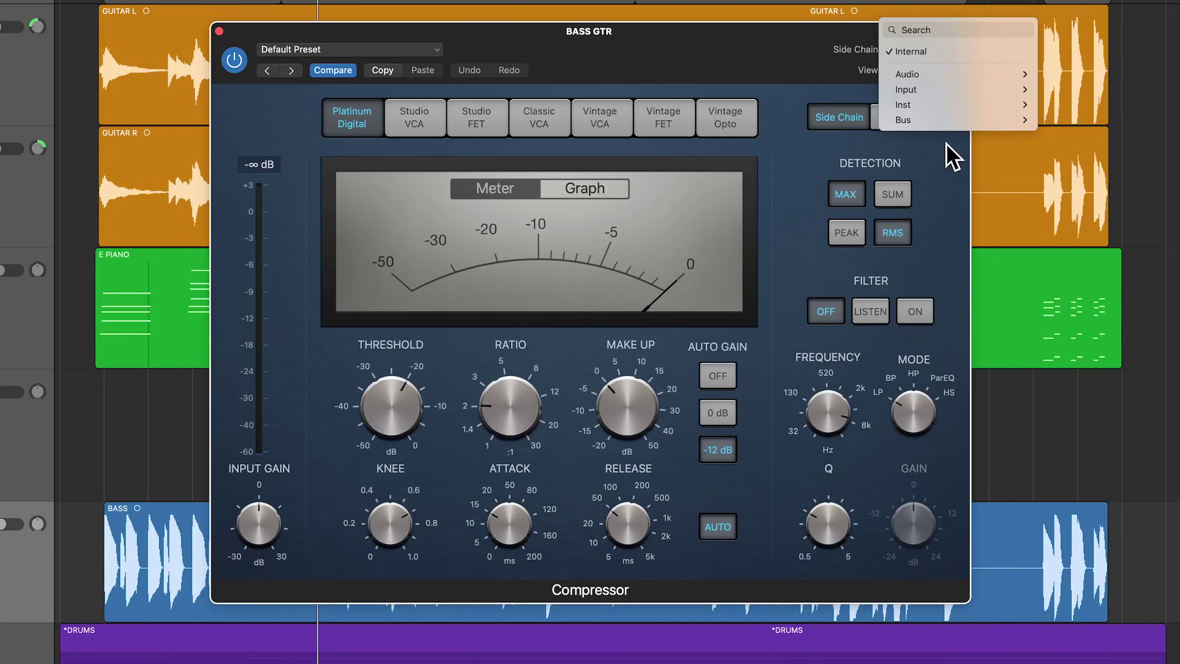
{"action": "left_click", "coordinate": [948, 153]}
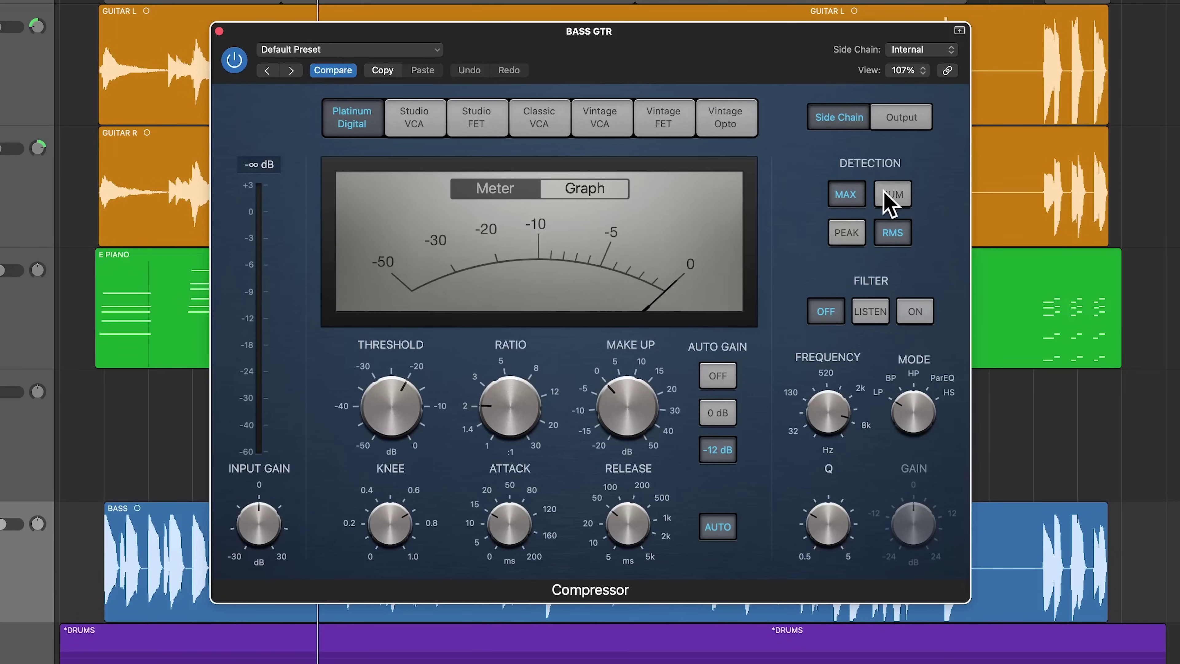
{"action": "left_click", "coordinate": [891, 195]}
{"action": "left_click", "coordinate": [846, 194]}
{"action": "left_click", "coordinate": [894, 193]}
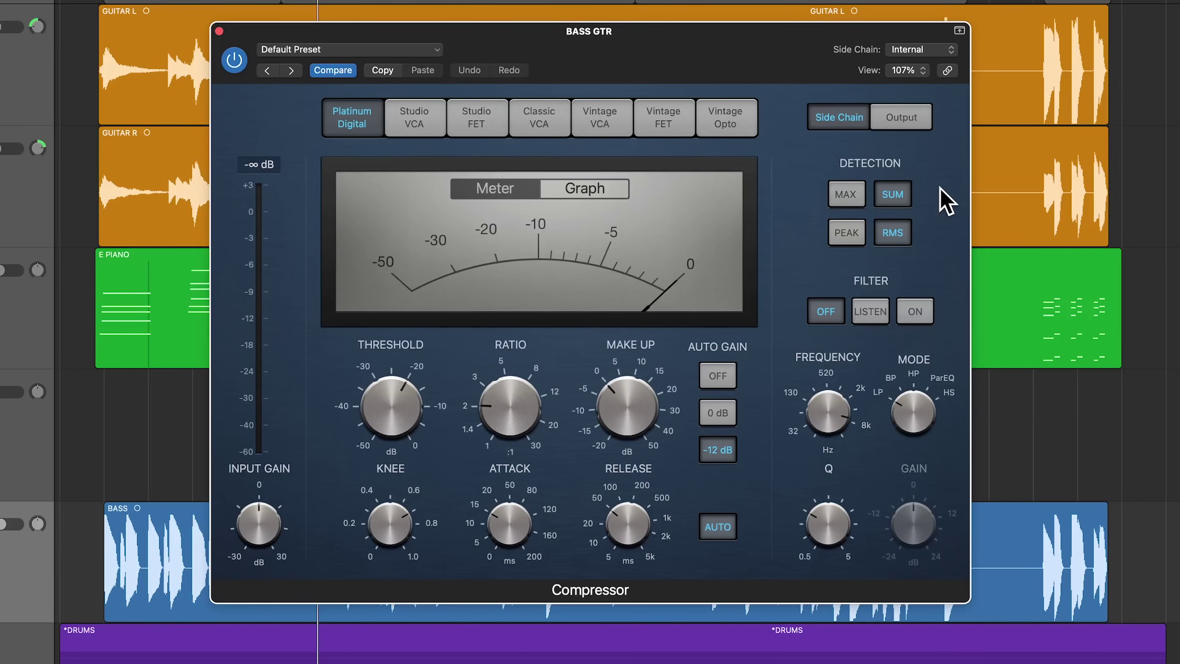
{"action": "left_click", "coordinate": [847, 192]}
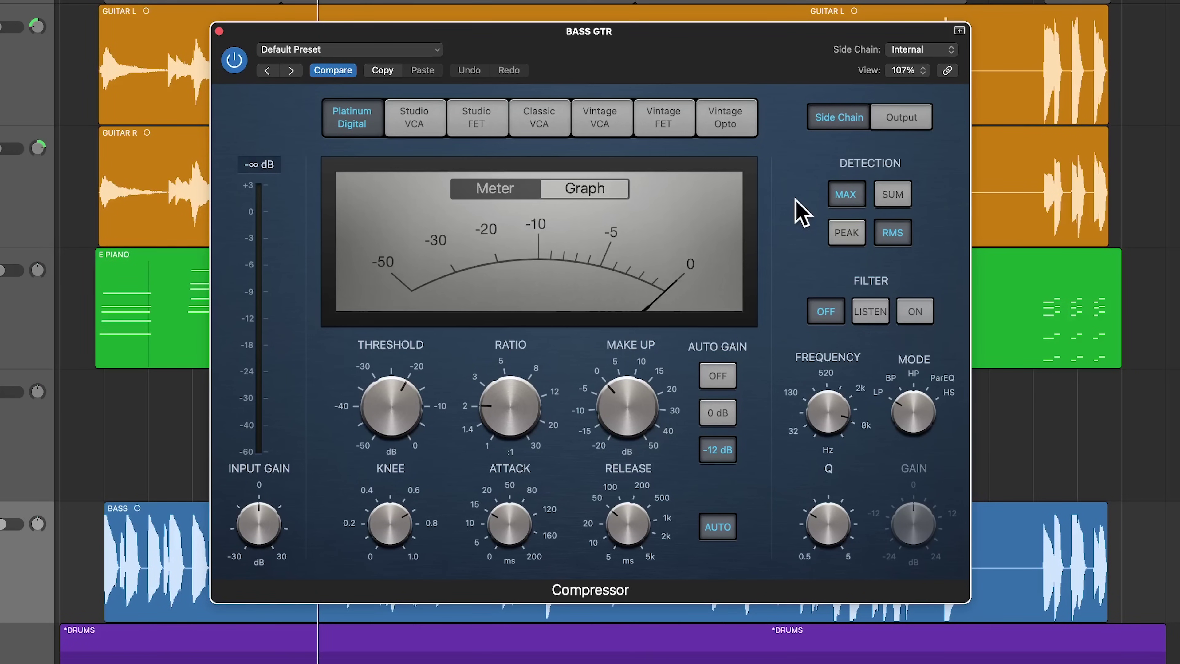
{"action": "left_click", "coordinate": [895, 197]}
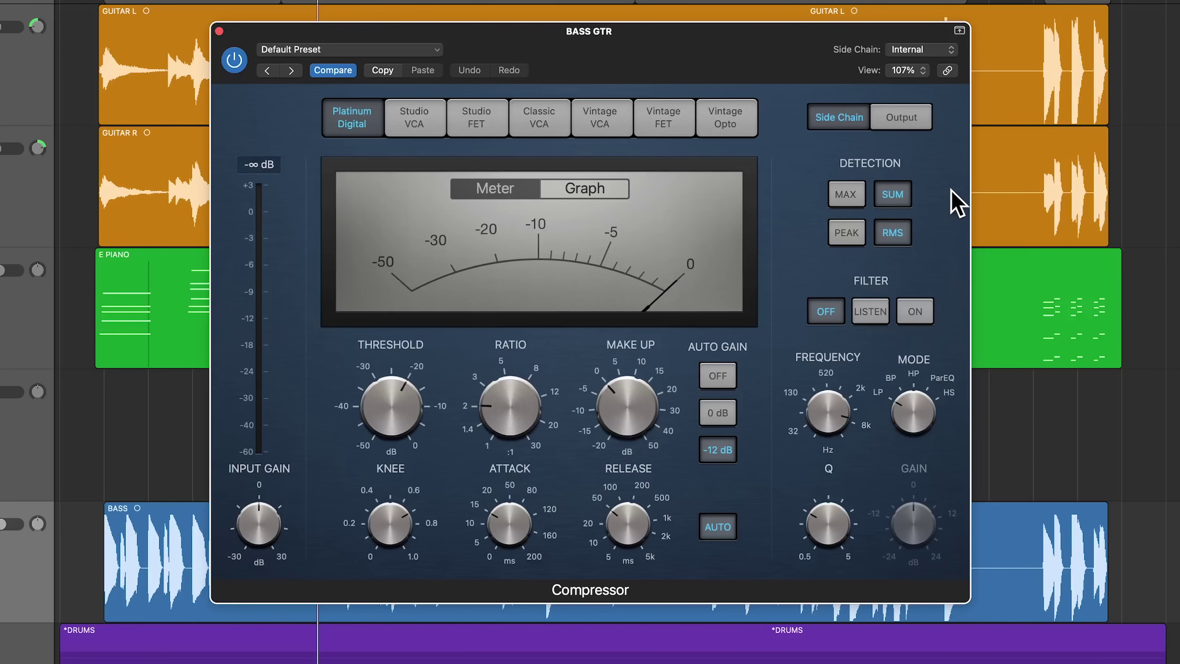
{"action": "left_click", "coordinate": [857, 197]}
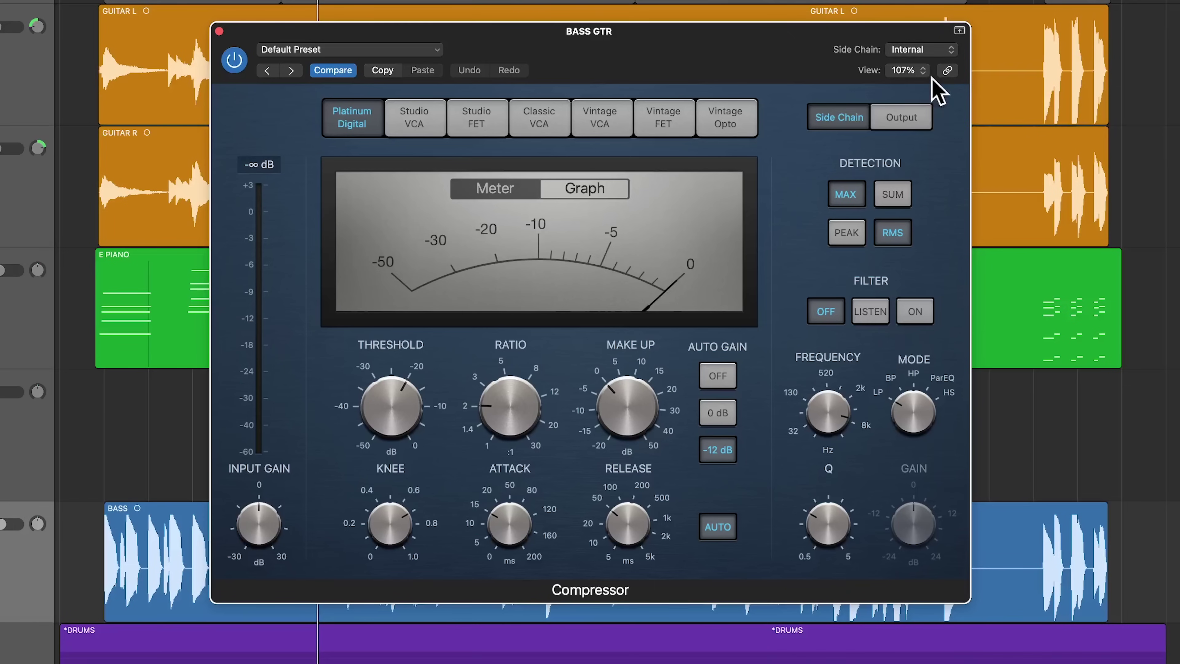
{"action": "left_click", "coordinate": [943, 48]}
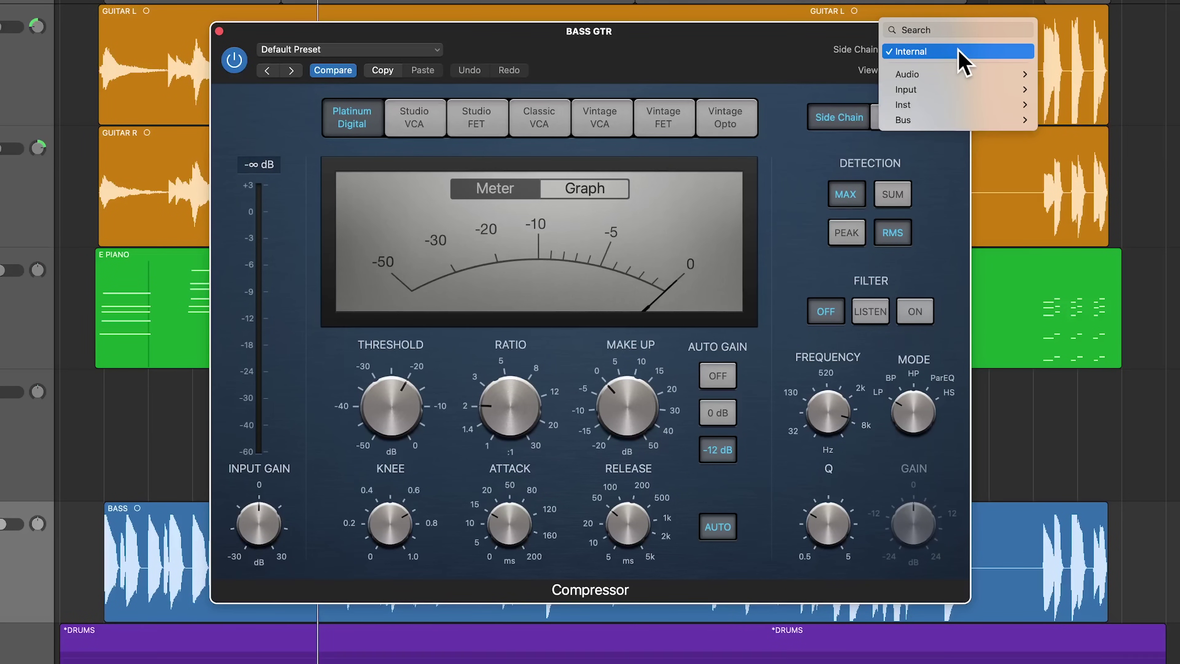
{"action": "left_click", "coordinate": [937, 171]}
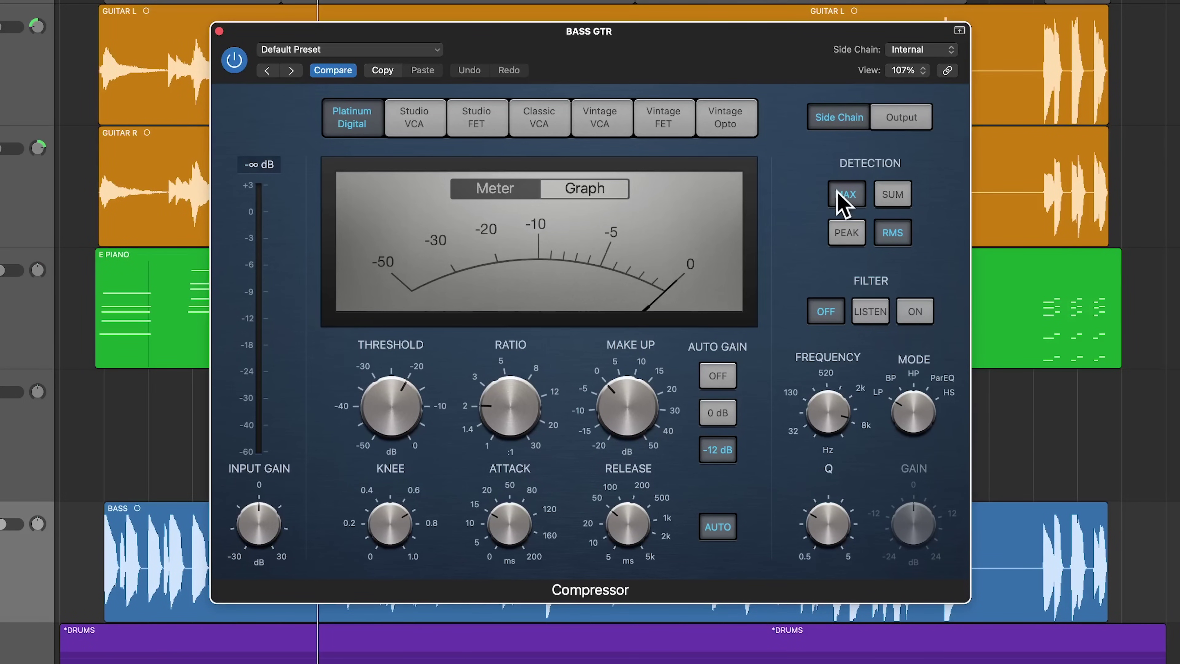
{"action": "left_click", "coordinate": [893, 197]}
{"action": "left_click", "coordinate": [848, 205]}
{"action": "left_click", "coordinate": [895, 200]}
{"action": "left_click", "coordinate": [847, 198]}
{"action": "left_click", "coordinate": [894, 200]}
{"action": "left_click", "coordinate": [839, 195]}
{"action": "left_click", "coordinate": [894, 204]}
{"action": "left_click", "coordinate": [851, 204]}
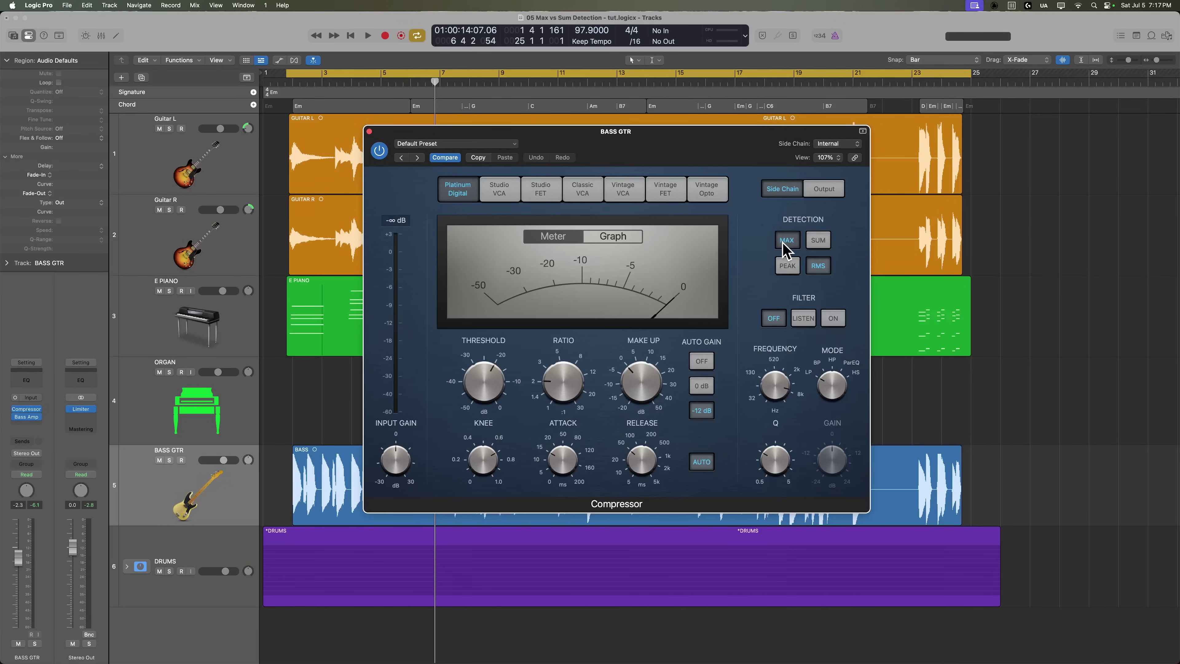
- Switch detection to SUM, then remove the Compressor from BASS GTR by choosing No Plug-in
{"action": "left_click", "coordinate": [818, 240]}
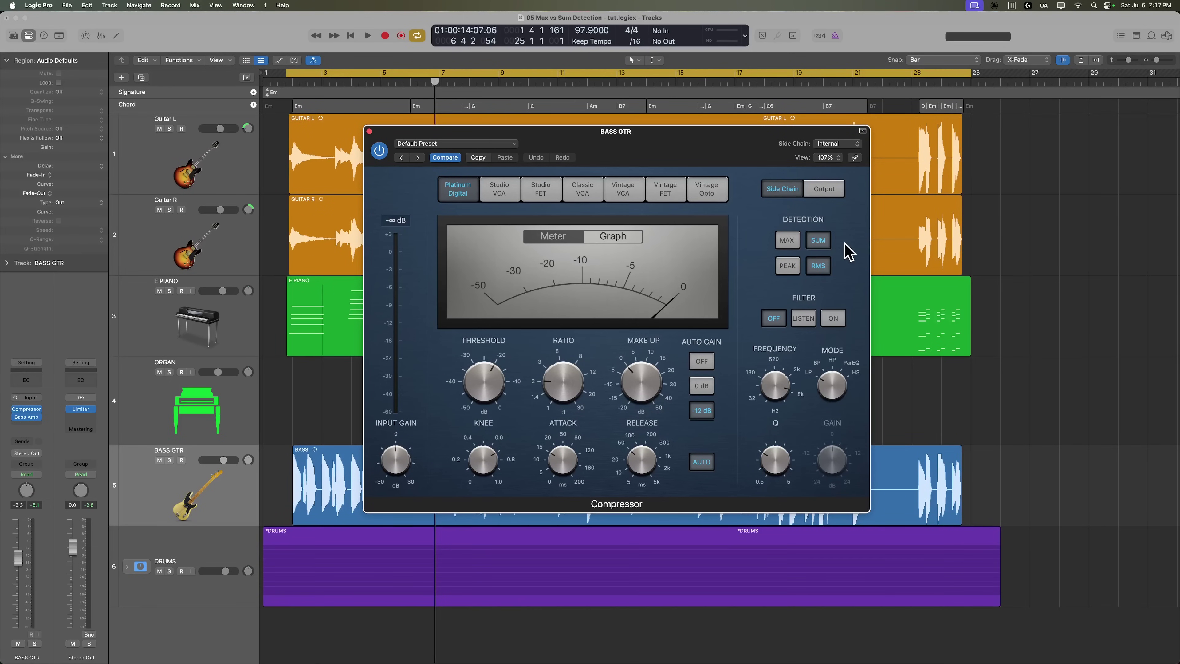
{"action": "left_click", "coordinate": [370, 132]}
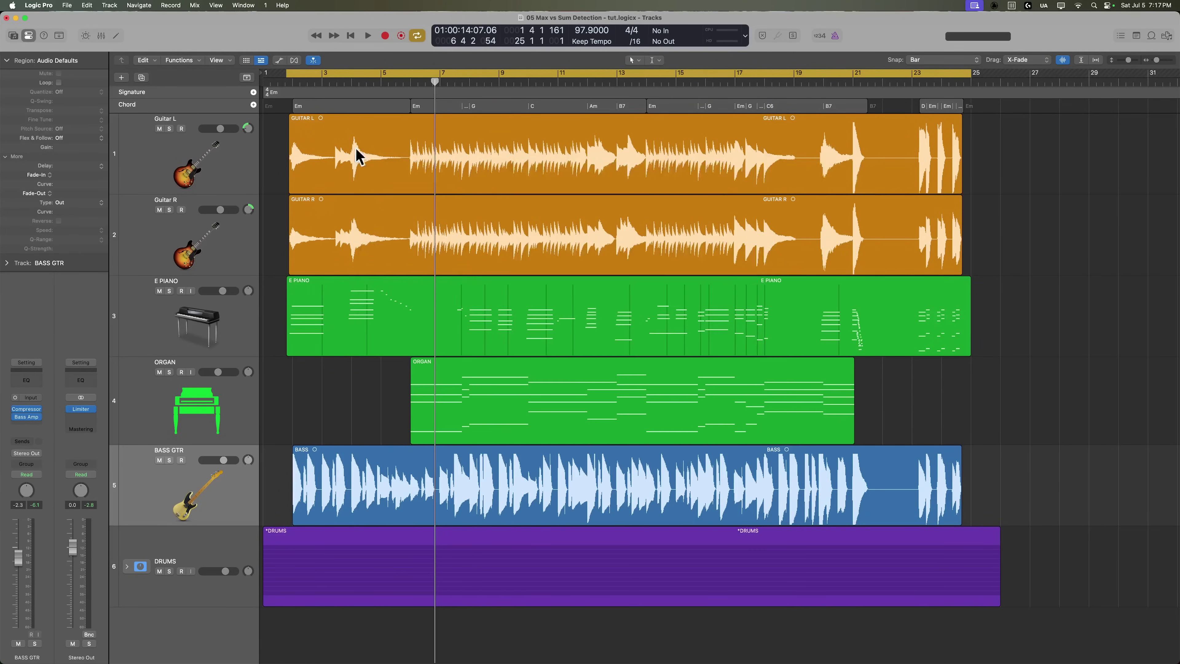
{"action": "left_click", "coordinate": [40, 409]}
{"action": "left_click", "coordinate": [84, 438]}
- Select the DRUMS track, then play the arrangement for a while and stop
{"action": "left_click", "coordinate": [361, 539]}
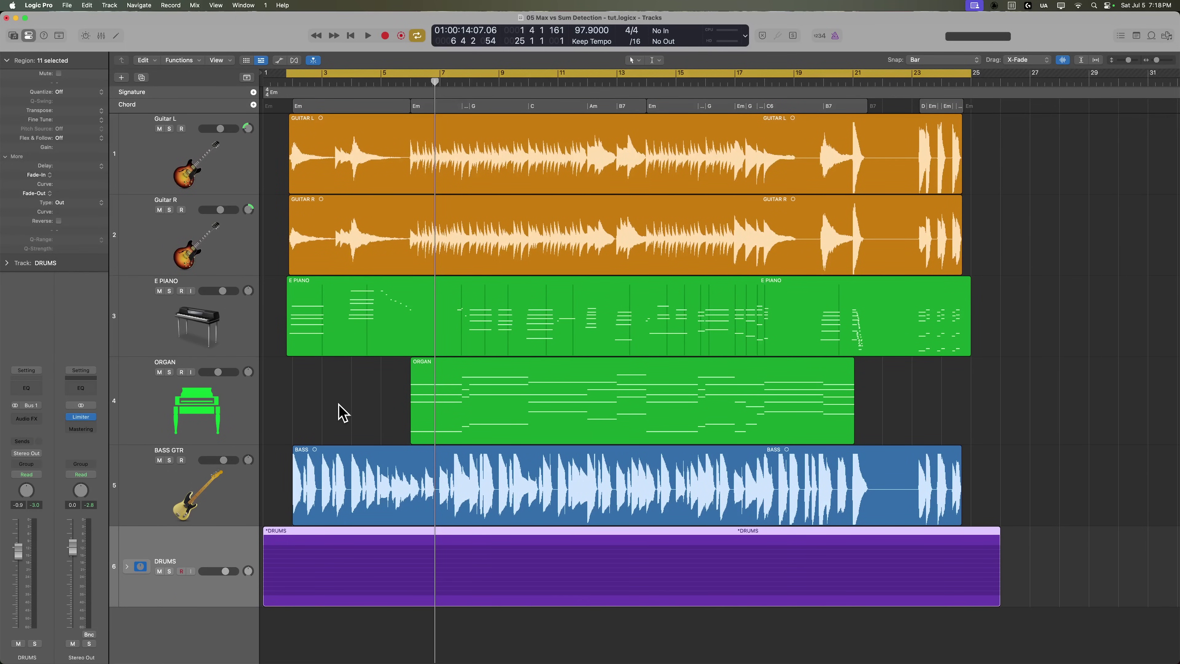
{"action": "key", "text": "space"}
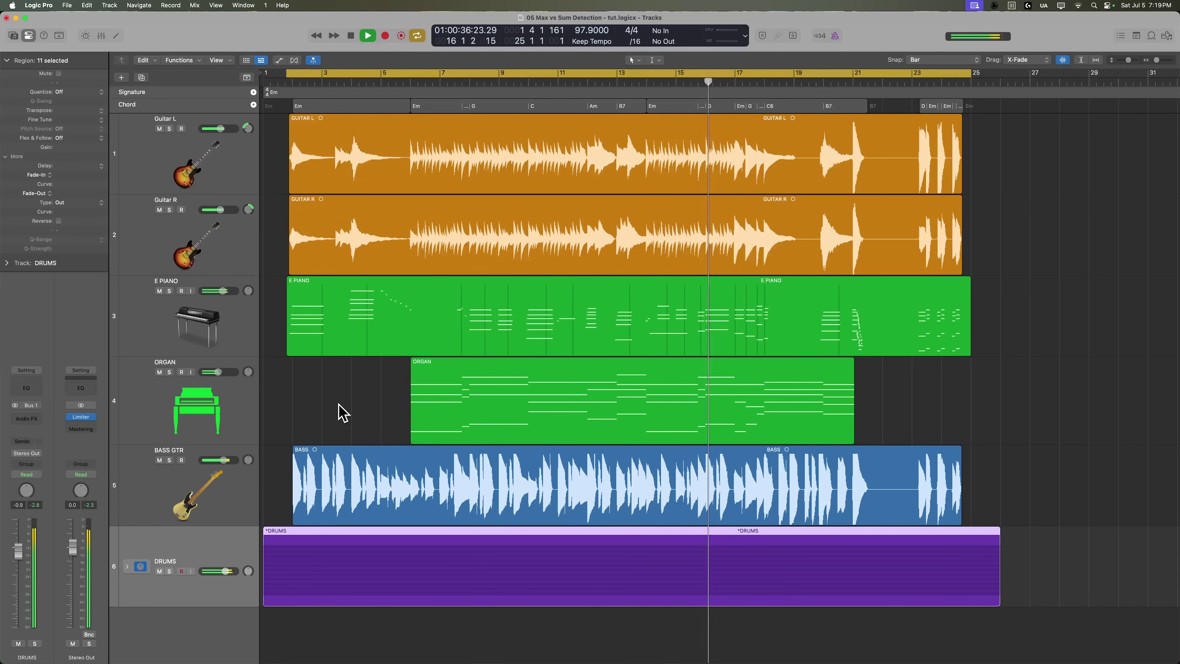
{"action": "key", "text": "space"}
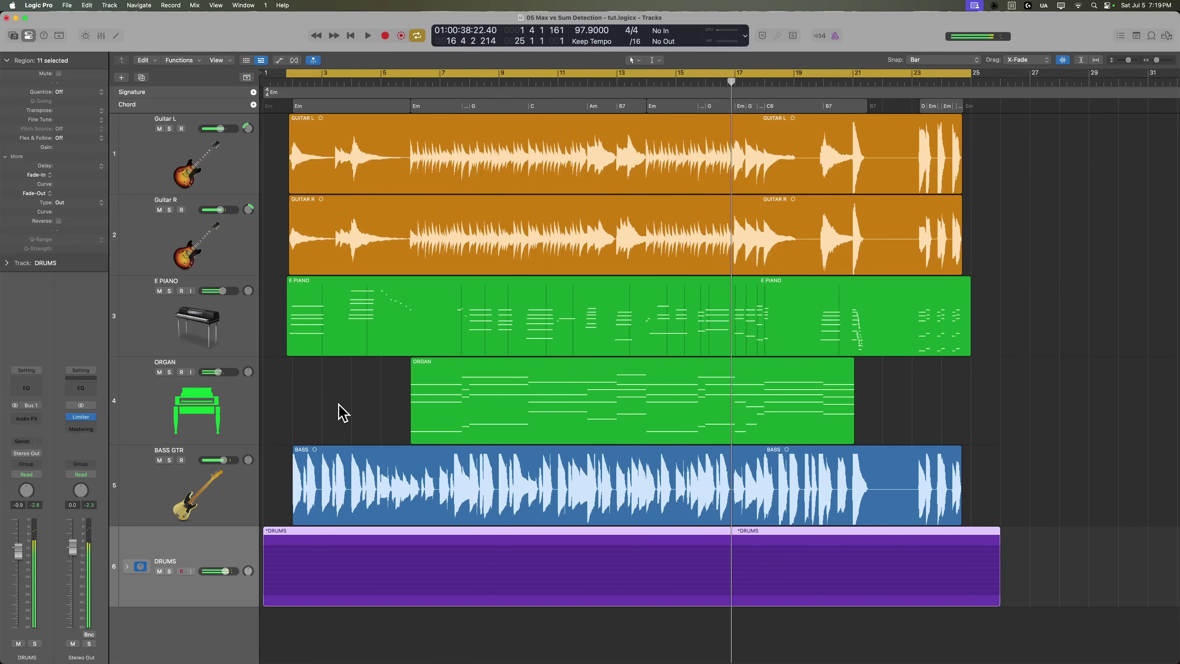
- Mute every track except DRUMS and insert a stereo Compressor on the DRUMS channel
{"action": "left_click_drag", "start_coordinate": [160, 128], "coordinate": [171, 455]}
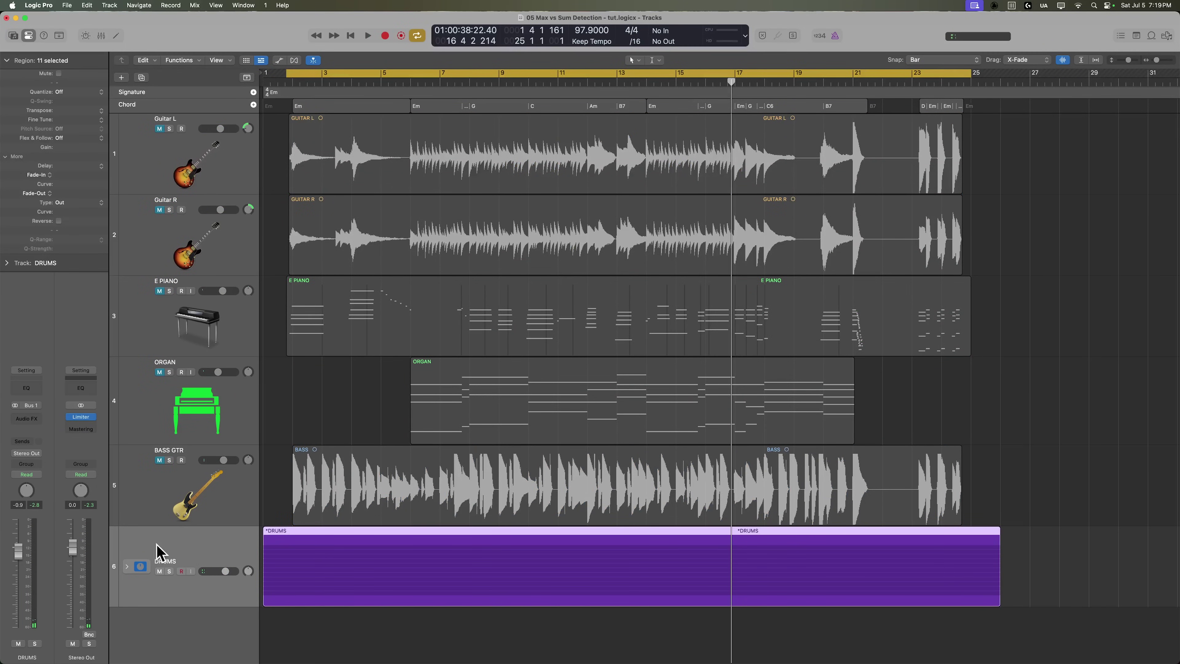
{"action": "left_click", "coordinate": [31, 424]}
{"action": "mouse_move", "coordinate": [65, 445]}
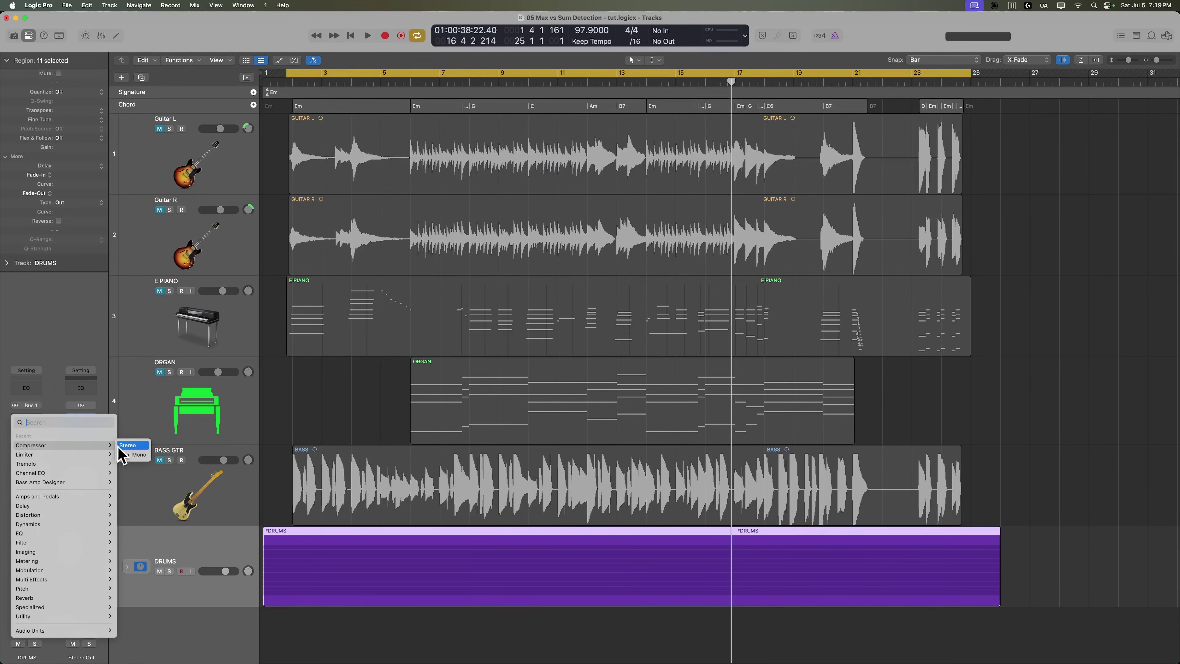
{"action": "left_click", "coordinate": [122, 446]}
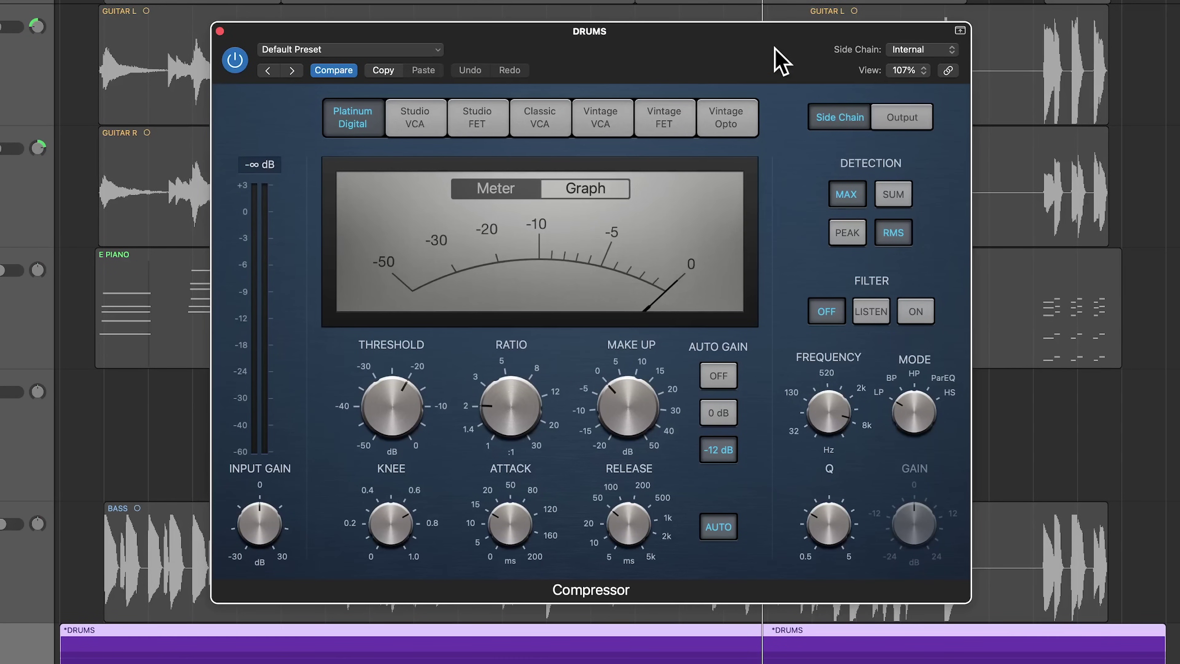
- Turn auto gain off; set ratio 3.3:1, lower threshold, longer attack, 210 ms release, knee 0.5
{"action": "left_click", "coordinate": [716, 377]}
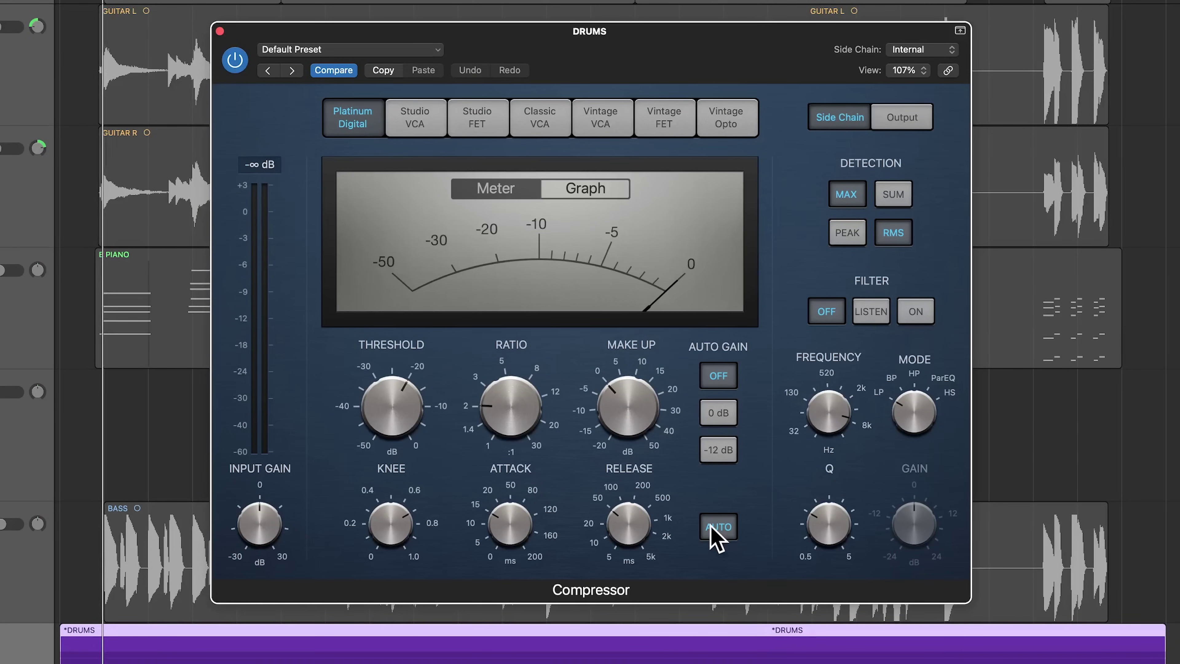
{"action": "left_click_drag", "start_coordinate": [537, 440], "coordinate": [409, 414]}
{"action": "left_click_drag", "start_coordinate": [491, 540], "coordinate": [535, 487]}
{"action": "left_click_drag", "start_coordinate": [628, 523], "coordinate": [653, 497]}
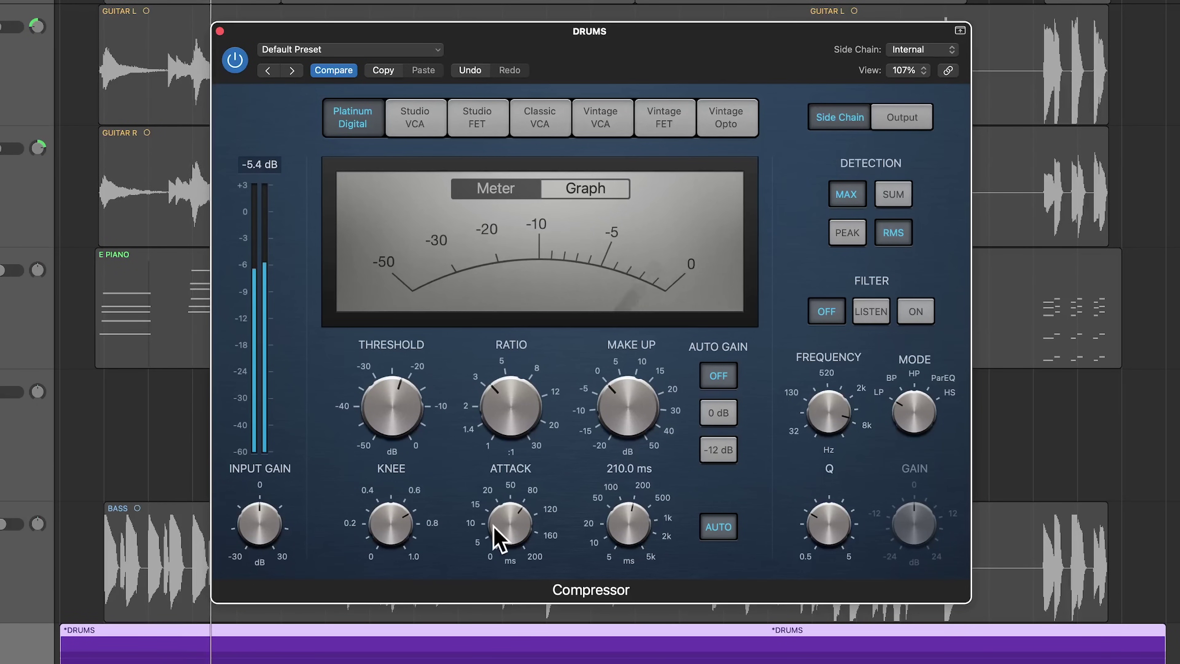
{"action": "left_click_drag", "start_coordinate": [405, 517], "coordinate": [395, 527]}
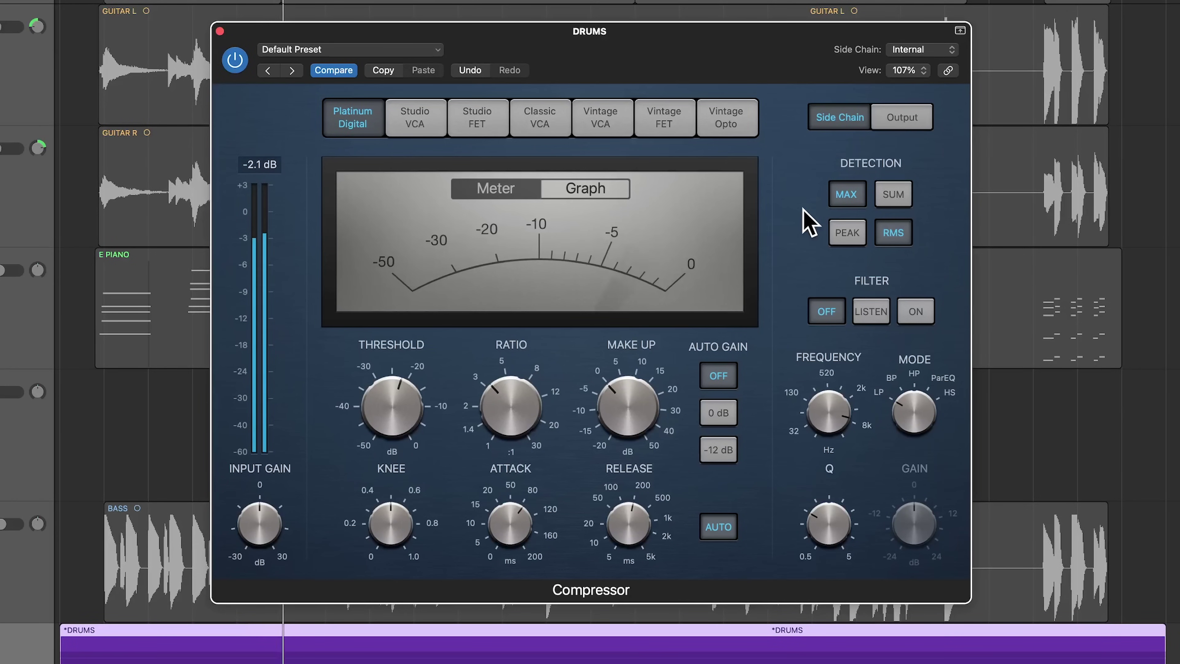
- Bypass the drums compressor to hear the dry drums, then re-enable it
{"action": "mouse_move", "coordinate": [567, 429]}
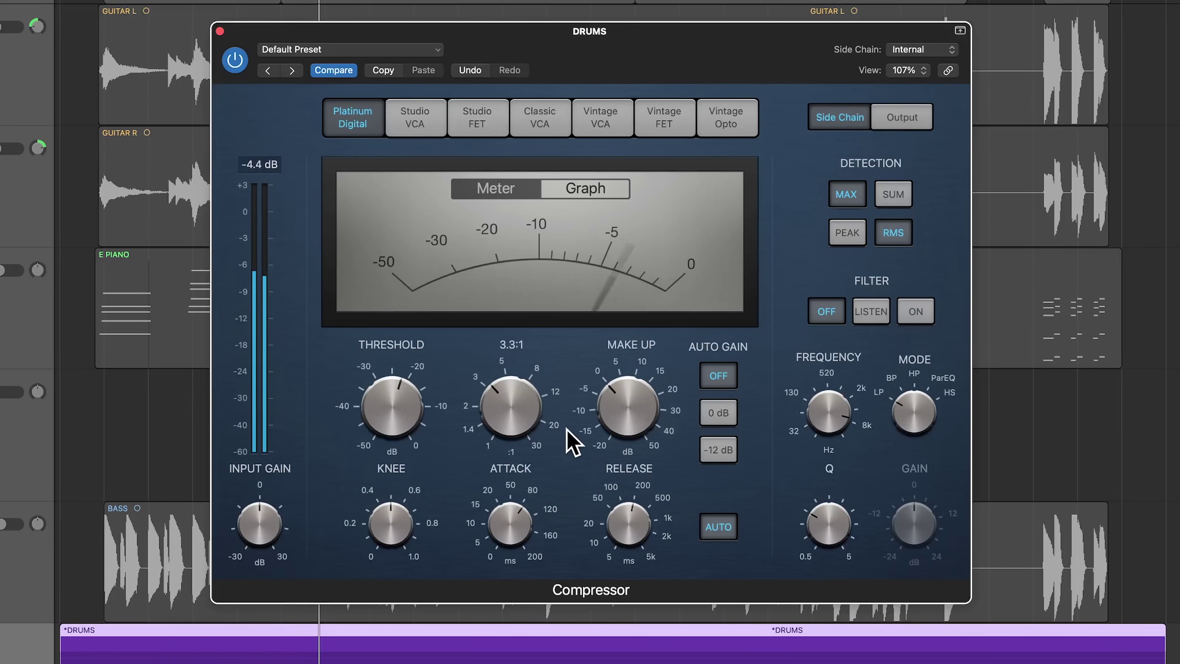
{"action": "left_click", "coordinate": [238, 65]}
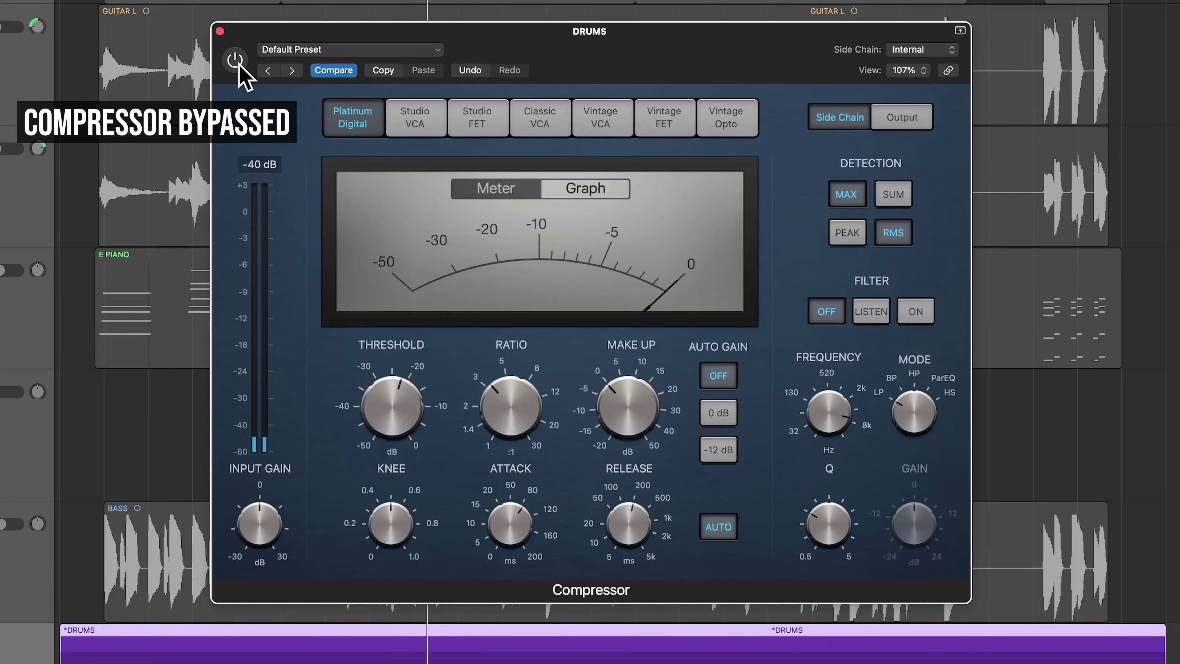
{"action": "left_click", "coordinate": [237, 63]}
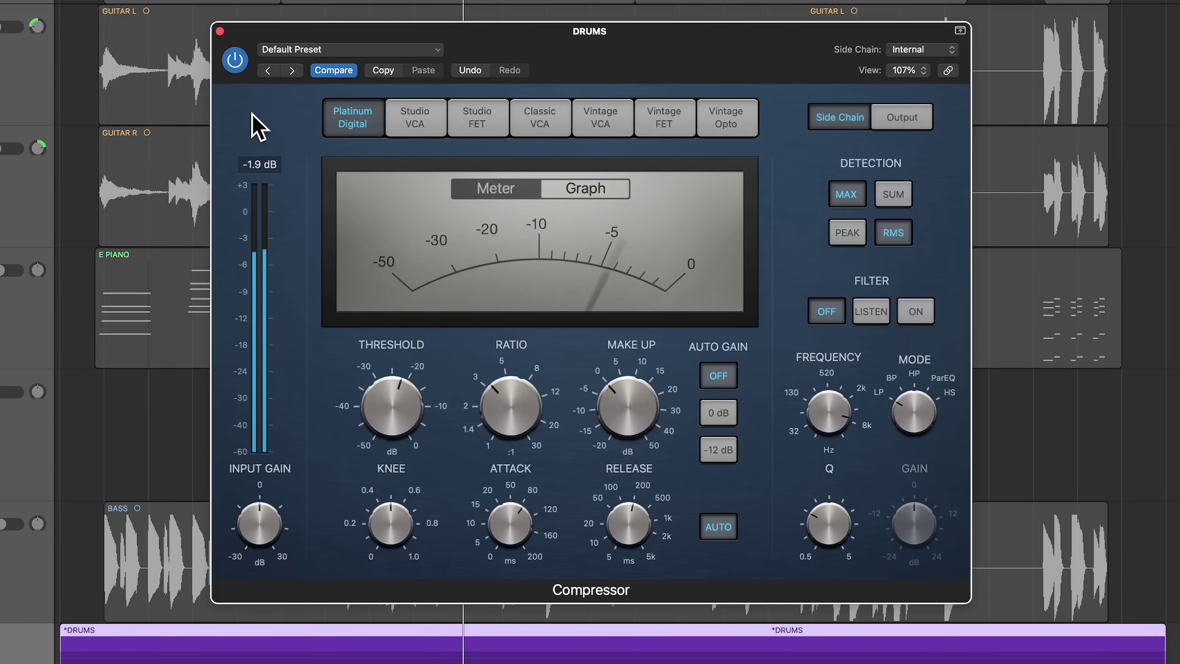
{"action": "mouse_move", "coordinate": [507, 541]}
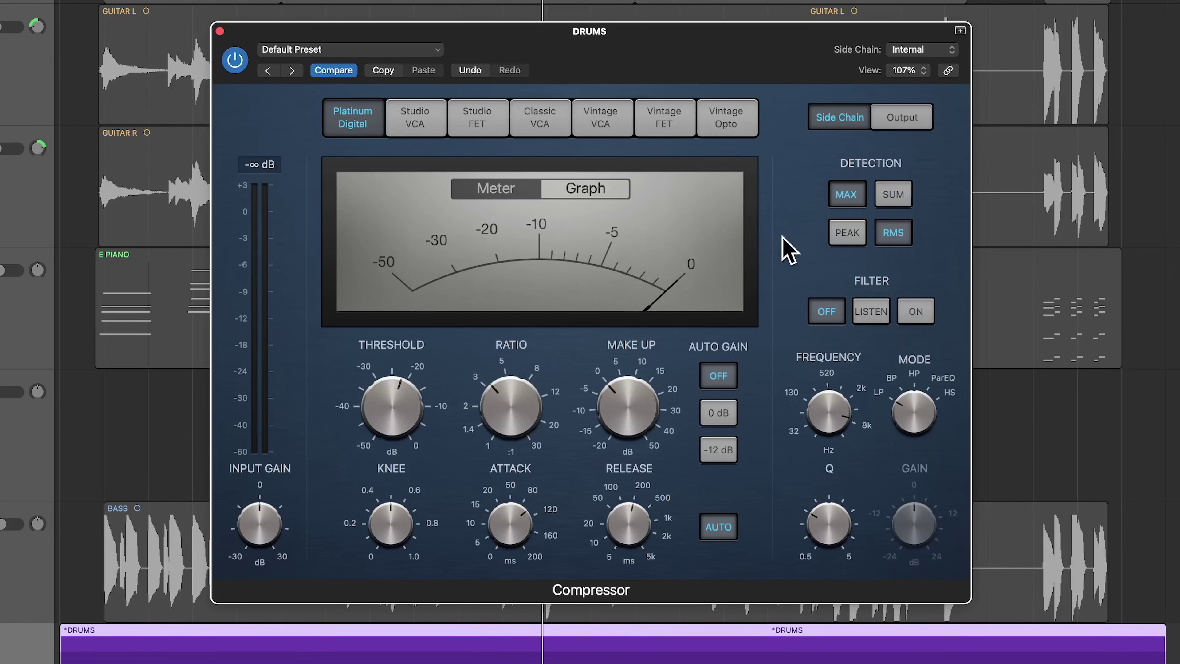
- Play the drums, comparing Peak and RMS level detection and settling on RMS with MAX kept
{"action": "left_click", "coordinate": [845, 235]}
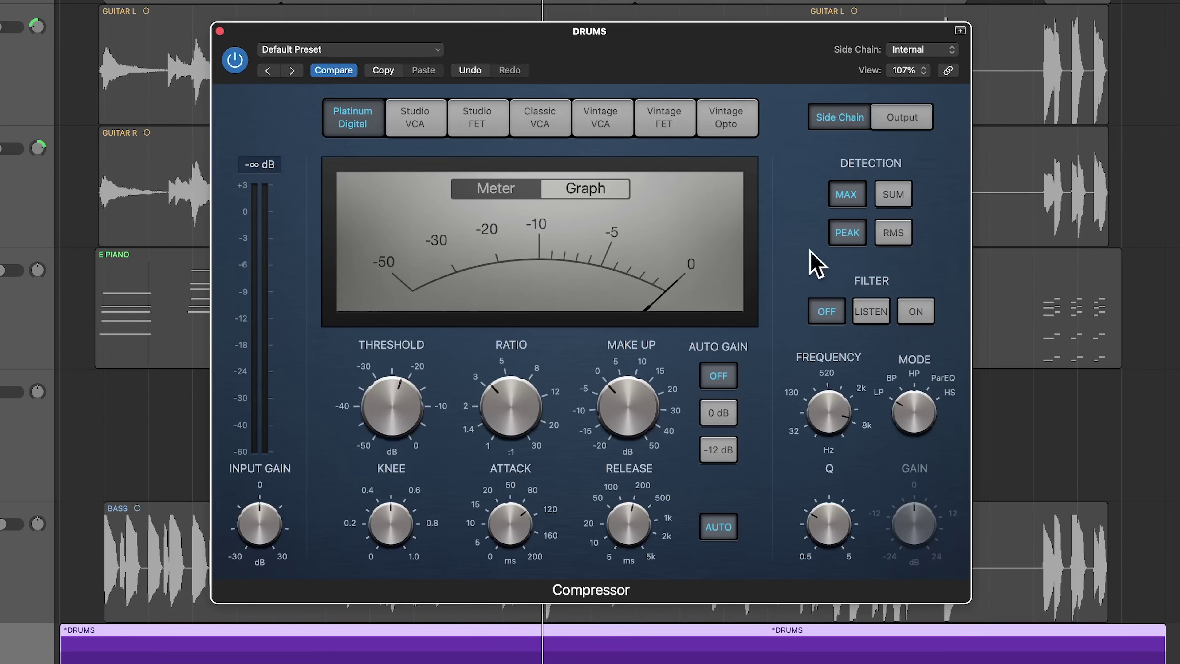
{"action": "key", "text": "space"}
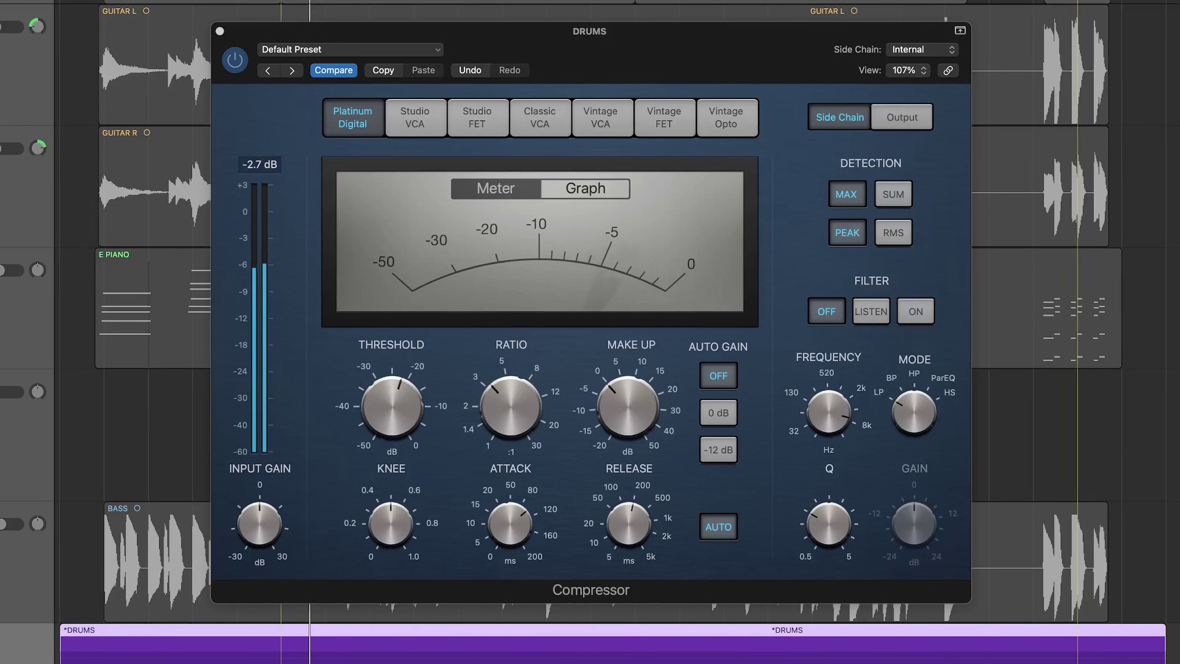
{"action": "left_click", "coordinate": [764, 51]}
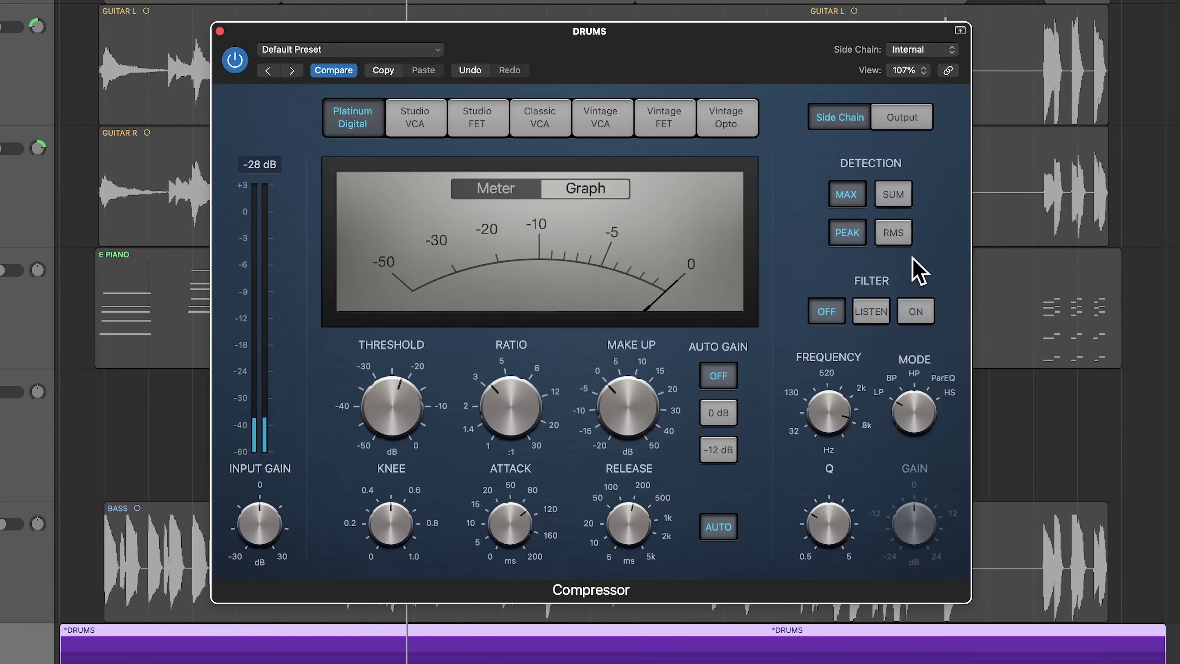
{"action": "left_click", "coordinate": [896, 238]}
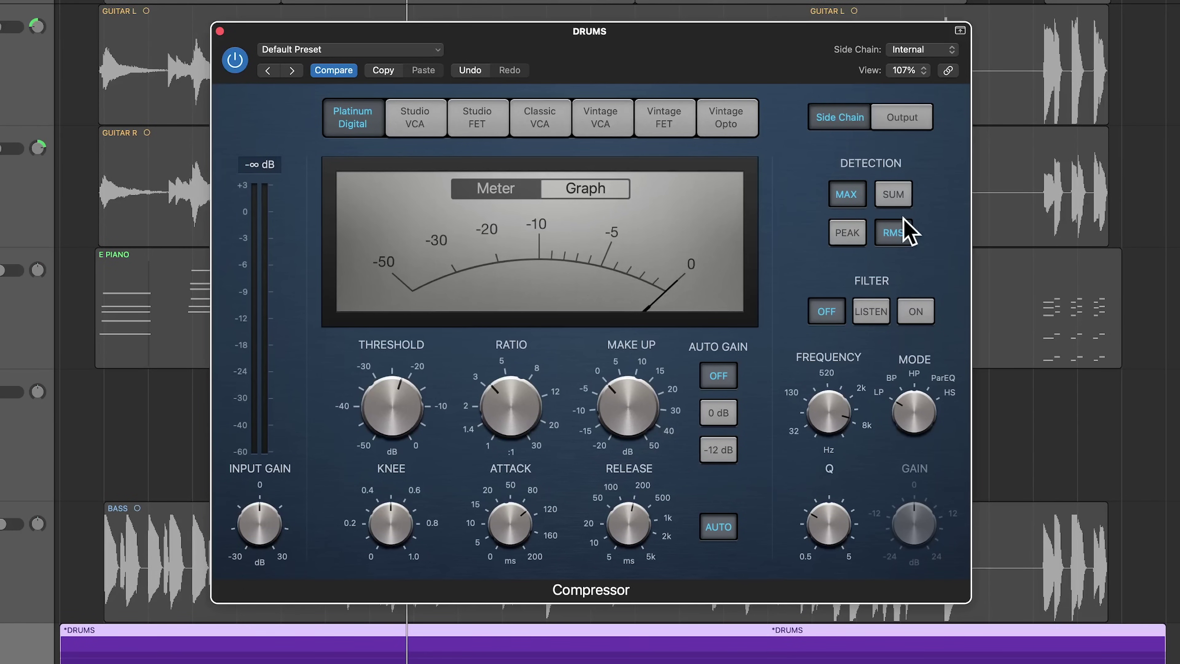
{"action": "left_click", "coordinate": [892, 198]}
{"action": "left_click", "coordinate": [848, 198]}
{"action": "key", "text": "space"}
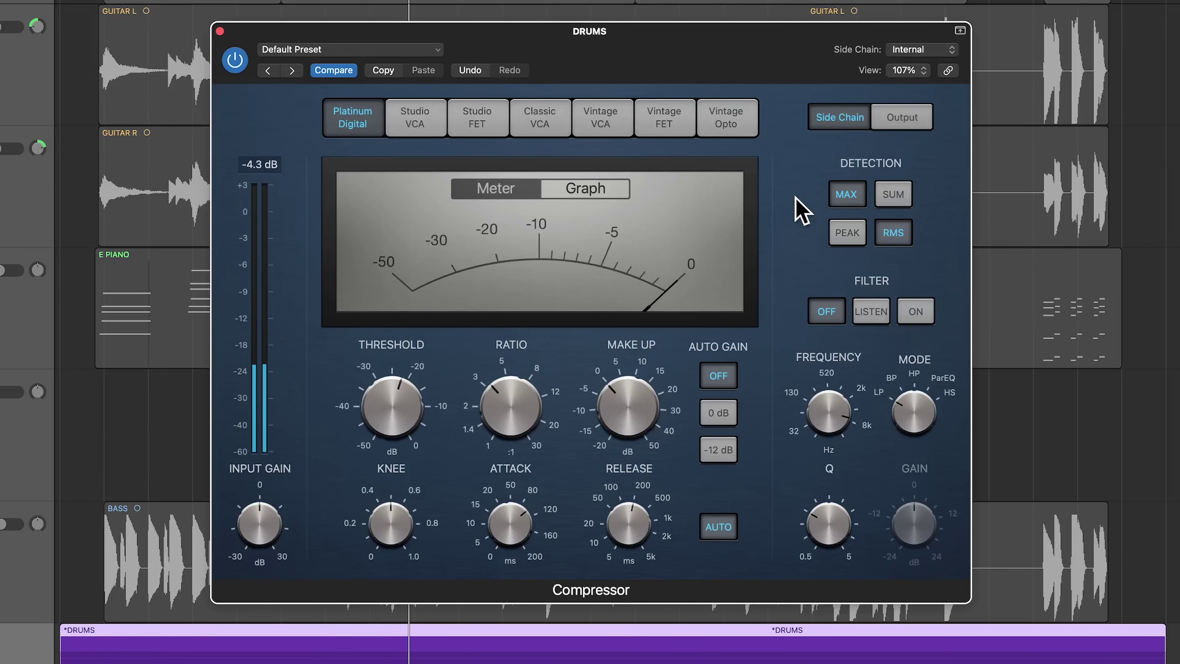
{"action": "left_click", "coordinate": [890, 200]}
{"action": "key", "text": "space"}
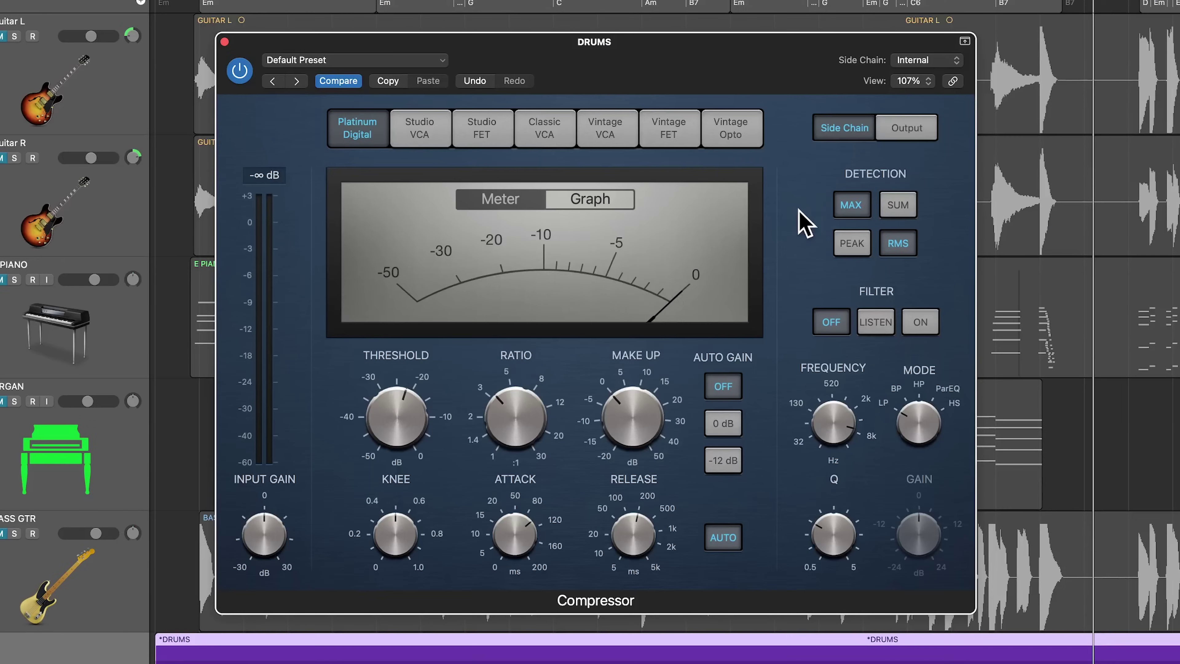
- Audition the drums while comparing MAX and SUM stereo detection, leaving SUM selected
{"action": "key", "text": "space"}
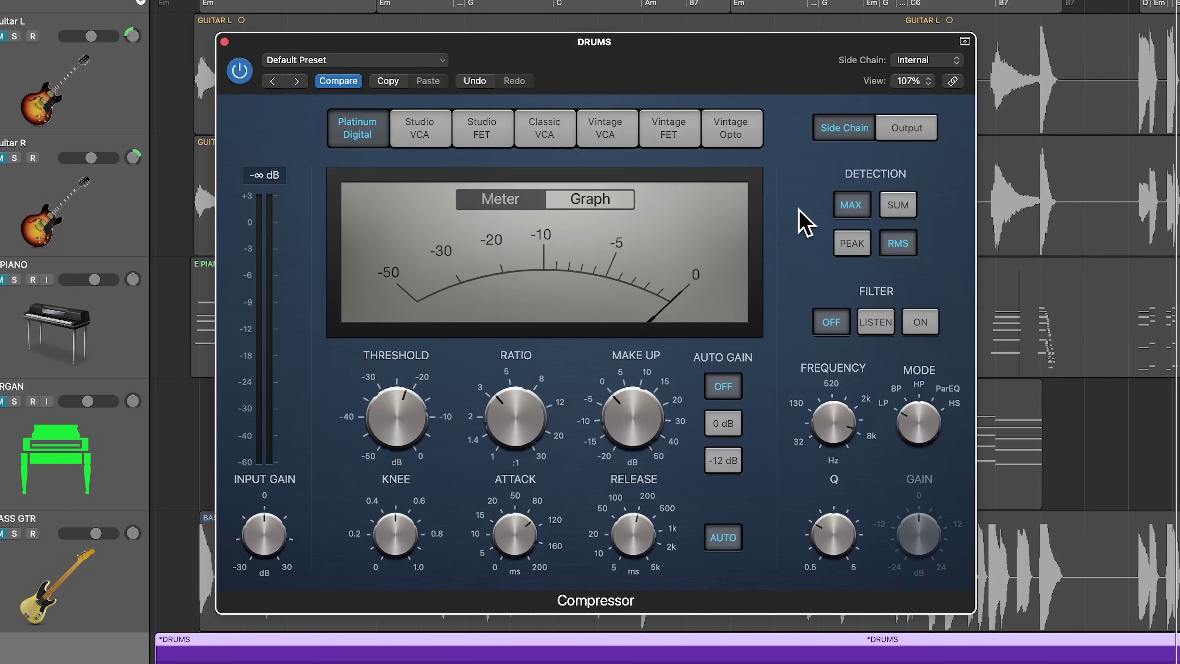
{"action": "left_click", "coordinate": [897, 207]}
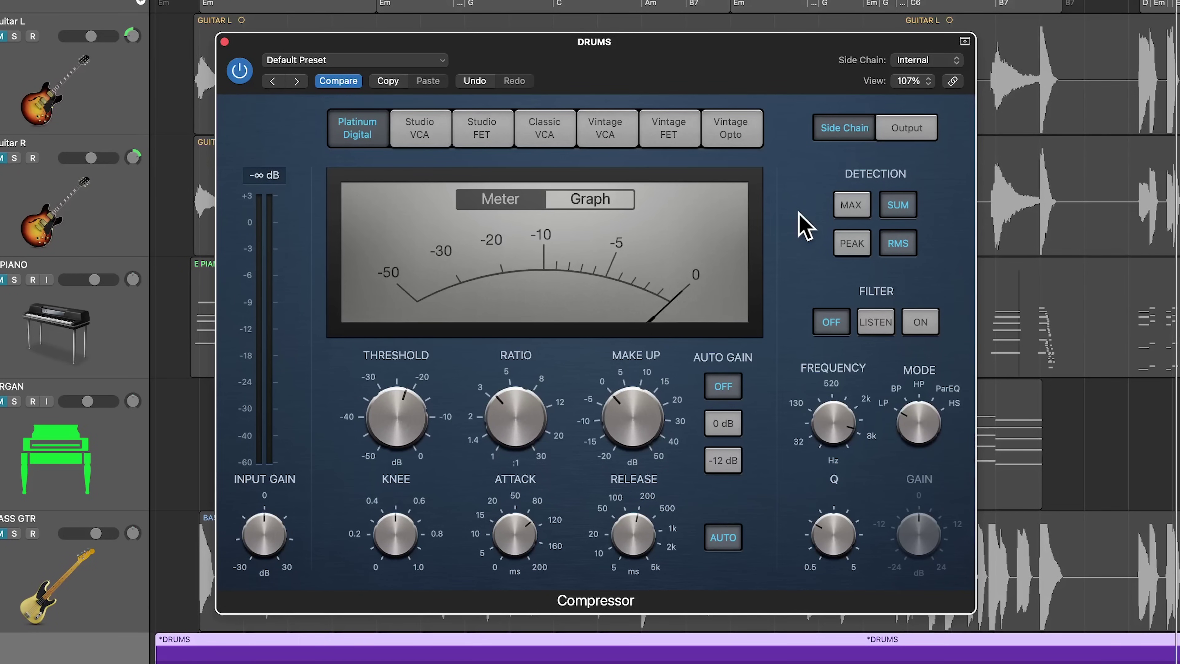
{"action": "key", "text": "space"}
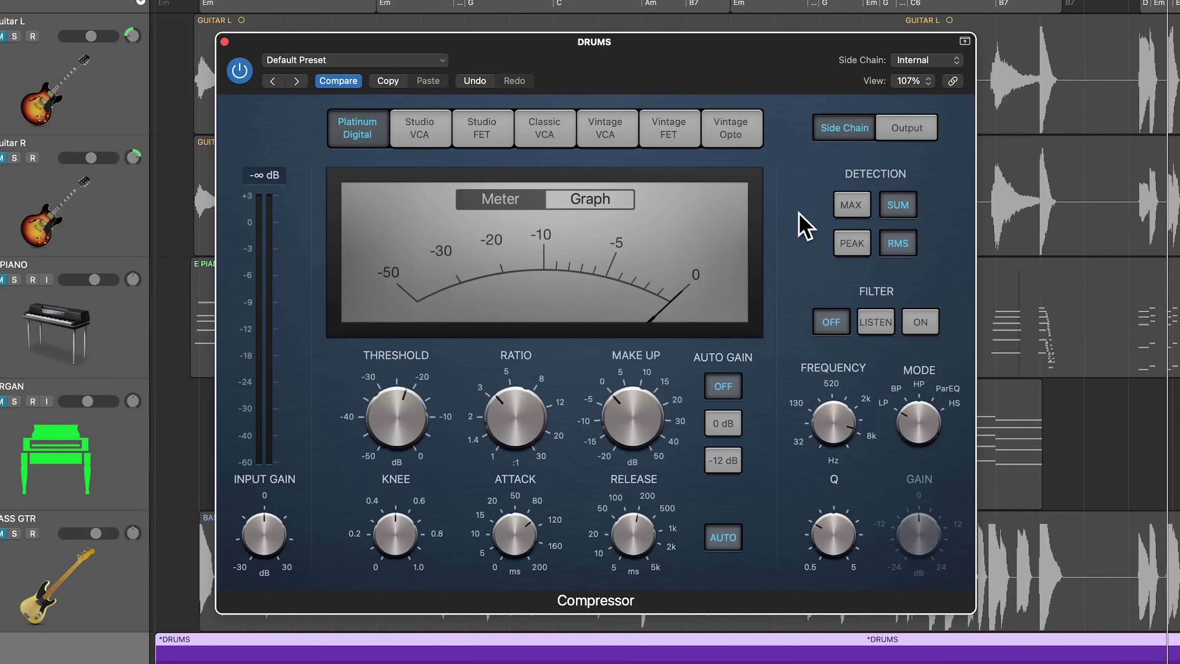
{"action": "left_click", "coordinate": [844, 212]}
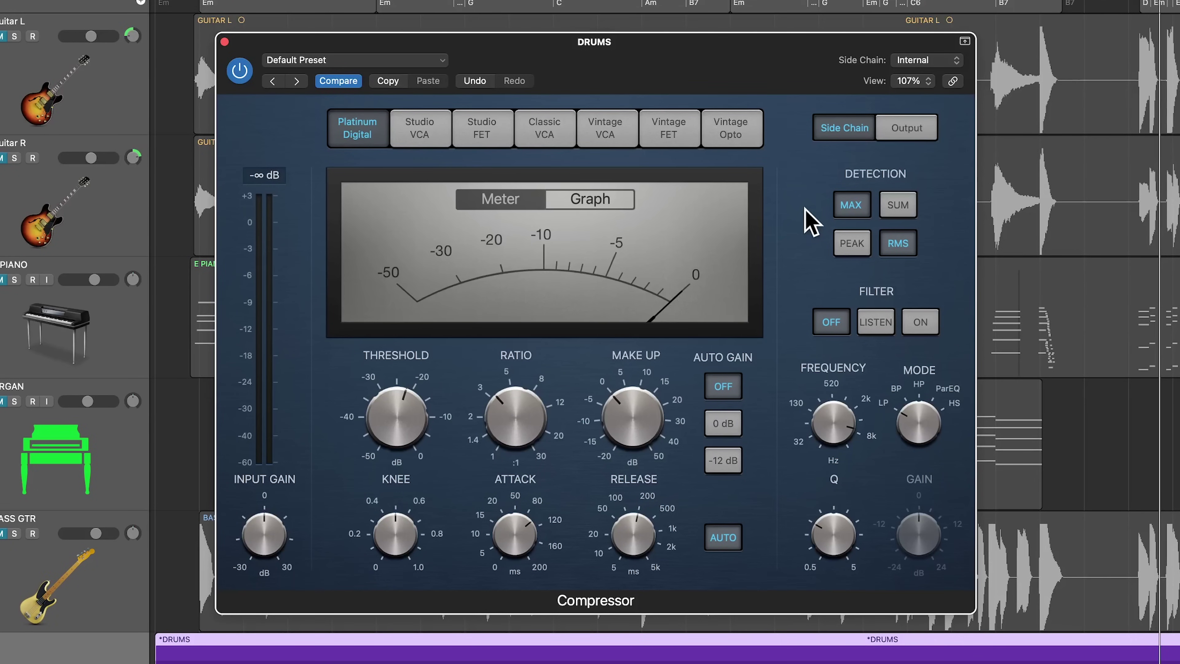
{"action": "left_click", "coordinate": [909, 208]}
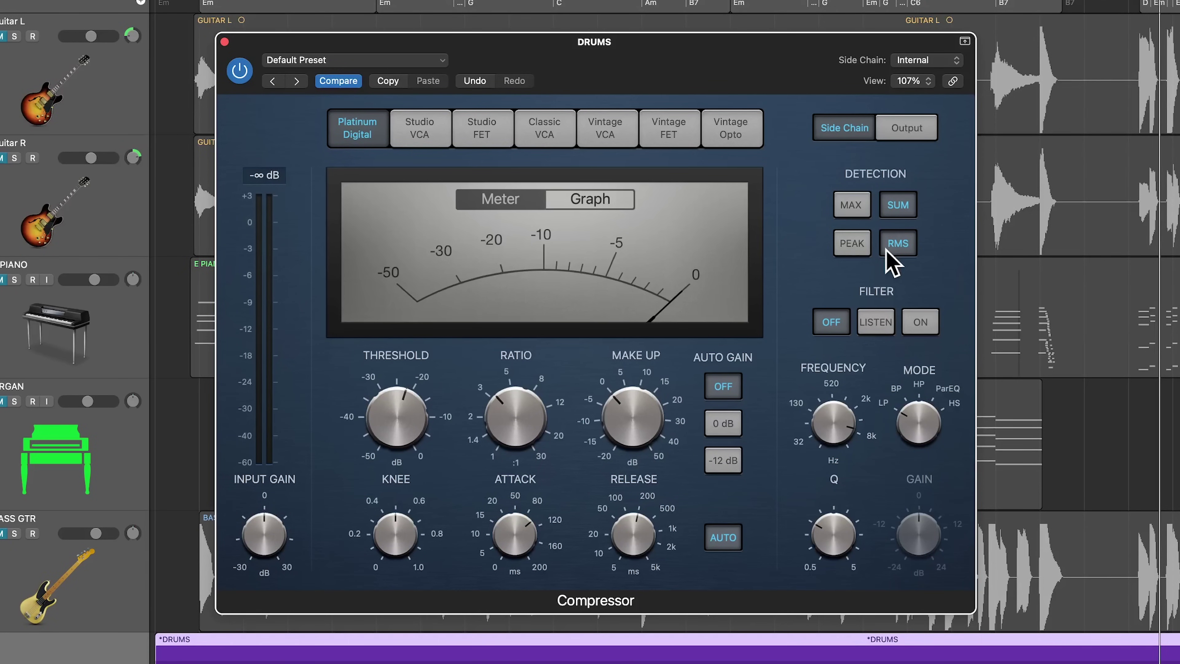
- Compare Peak and RMS level detection, set Peak, and glance at the Output settings
{"action": "left_click", "coordinate": [865, 245]}
{"action": "left_click", "coordinate": [896, 250]}
{"action": "left_click", "coordinate": [865, 249]}
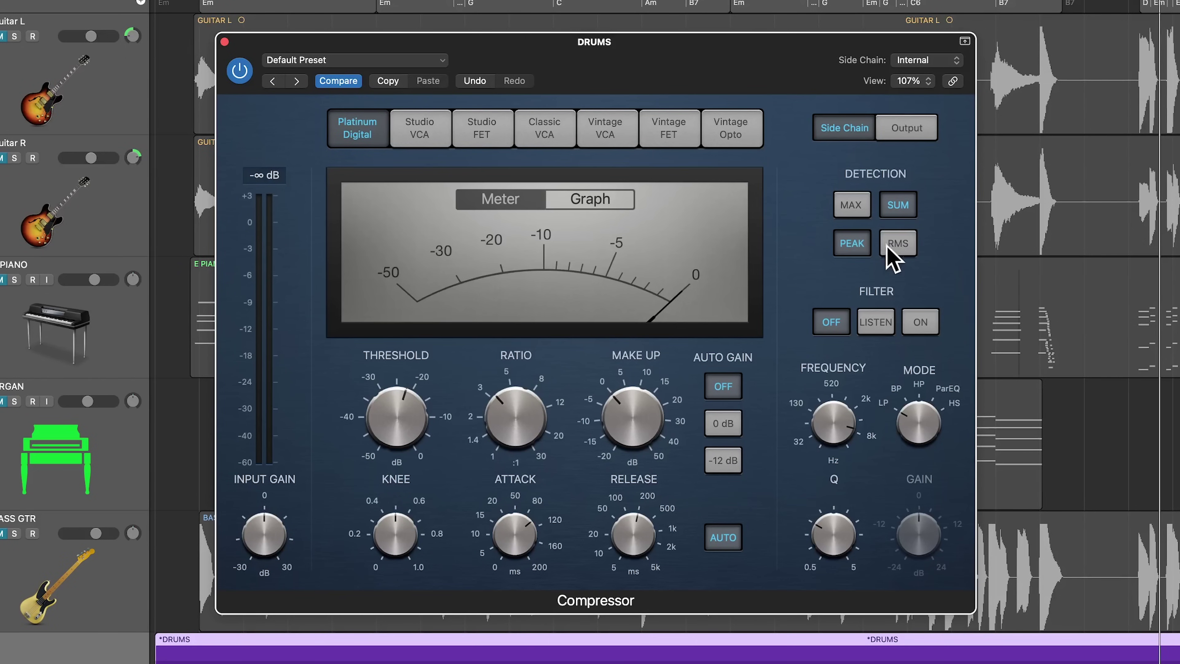
{"action": "left_click", "coordinate": [897, 250]}
{"action": "left_click", "coordinate": [865, 247]}
{"action": "left_click", "coordinate": [911, 129]}
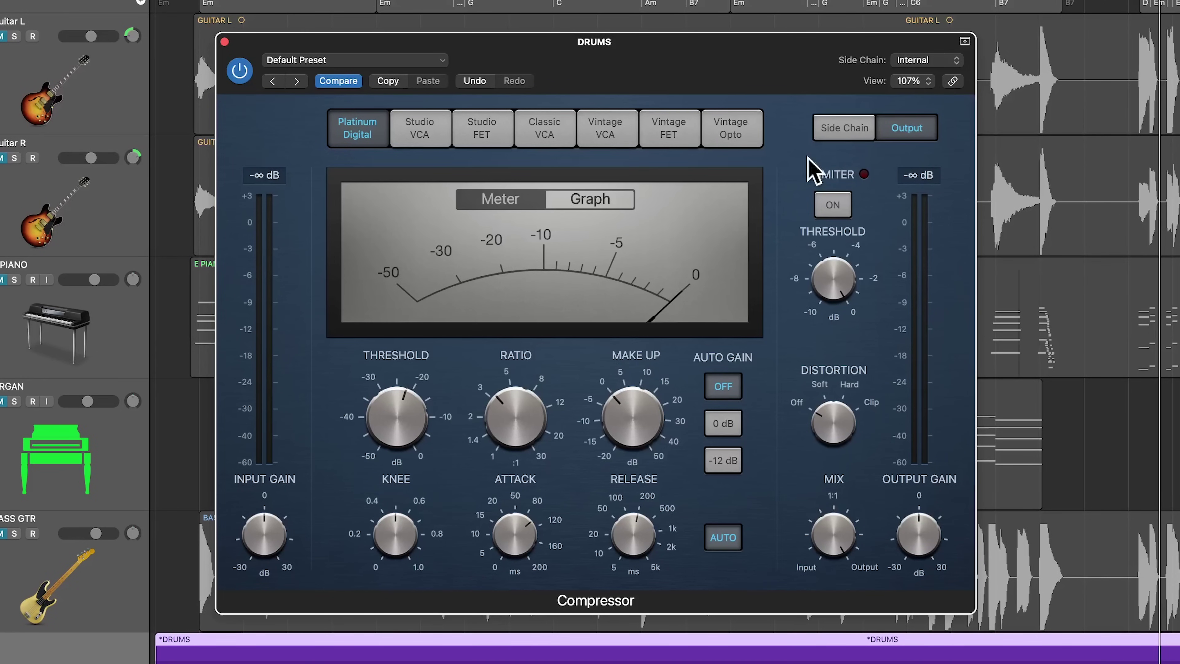
{"action": "left_click", "coordinate": [839, 130]}
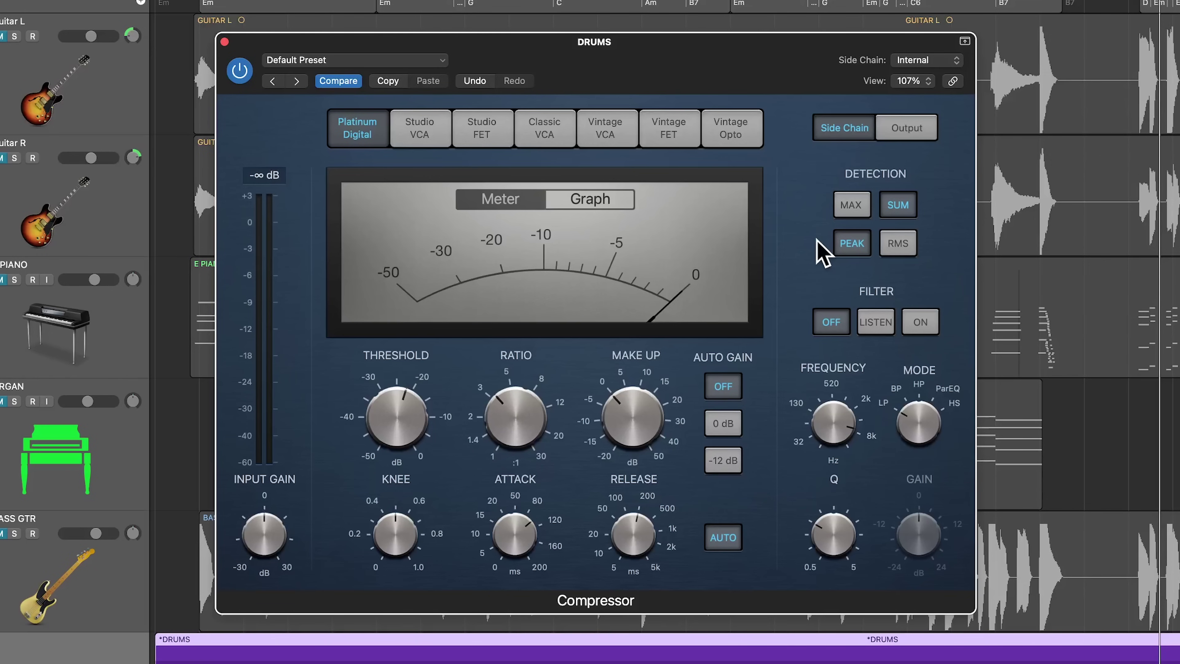
- During playback, raise the drums attack to about 131 ms and drop release to 110 ms
{"action": "key", "text": "space"}
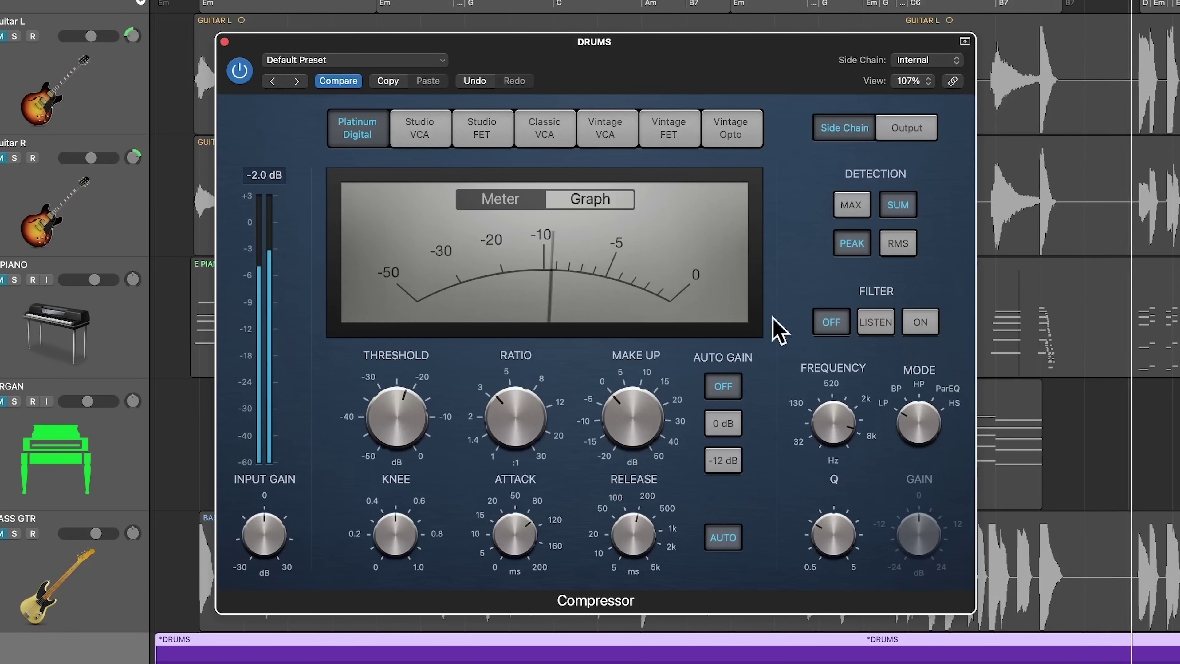
{"action": "left_click_drag", "start_coordinate": [527, 553], "coordinate": [551, 546]}
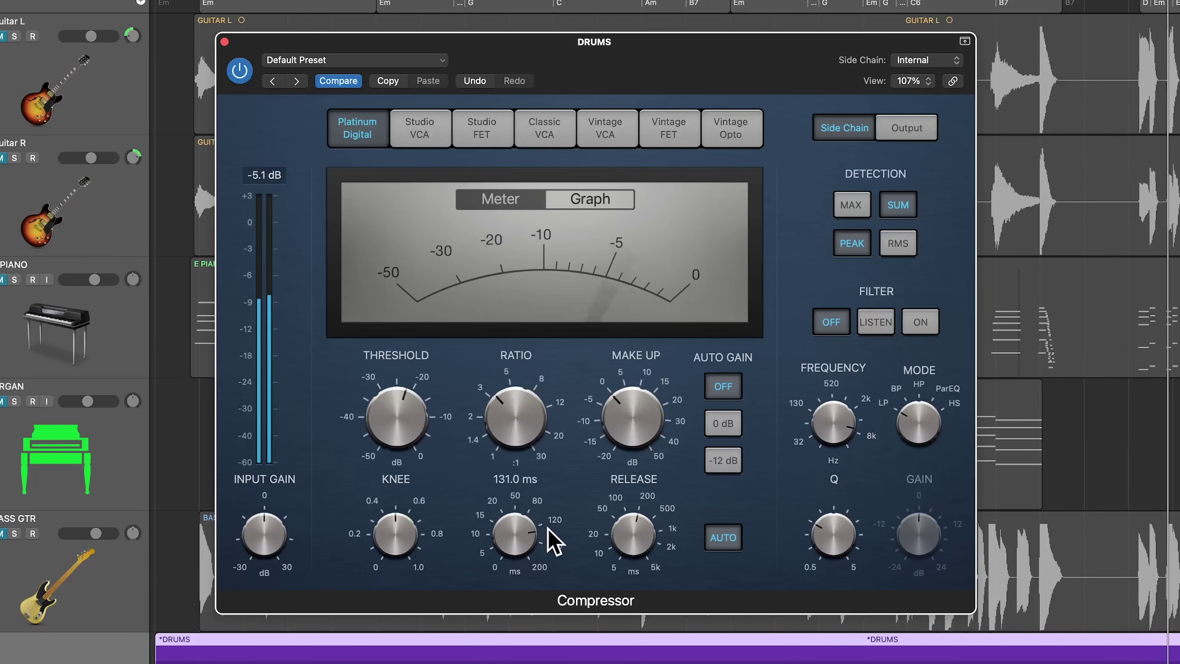
{"action": "left_click_drag", "start_coordinate": [630, 539], "coordinate": [625, 550]}
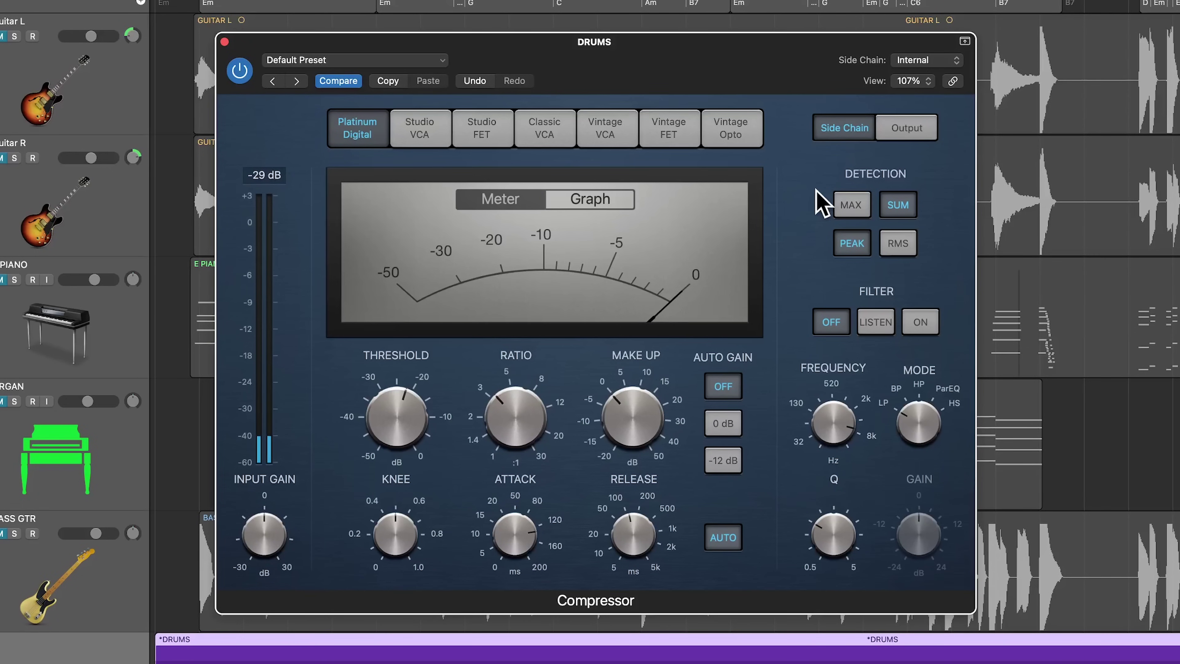
{"action": "left_click", "coordinate": [906, 135]}
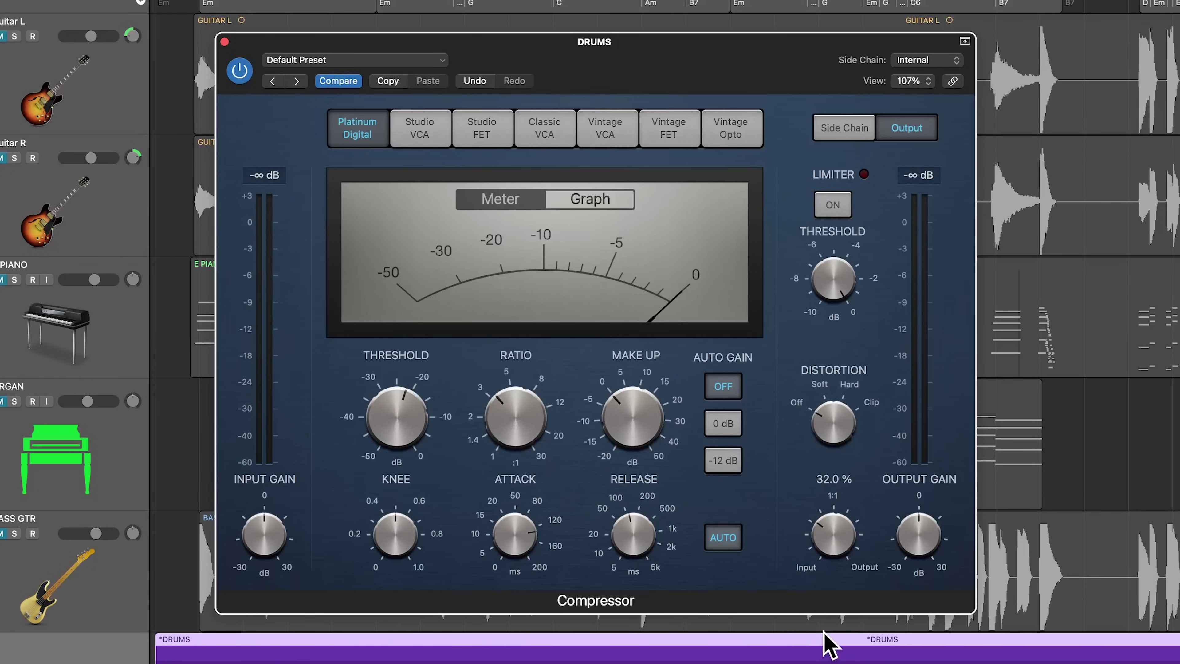
- Play the drums and raise the compressor's make-up gain to about 3.5 dB
{"action": "key", "text": "space"}
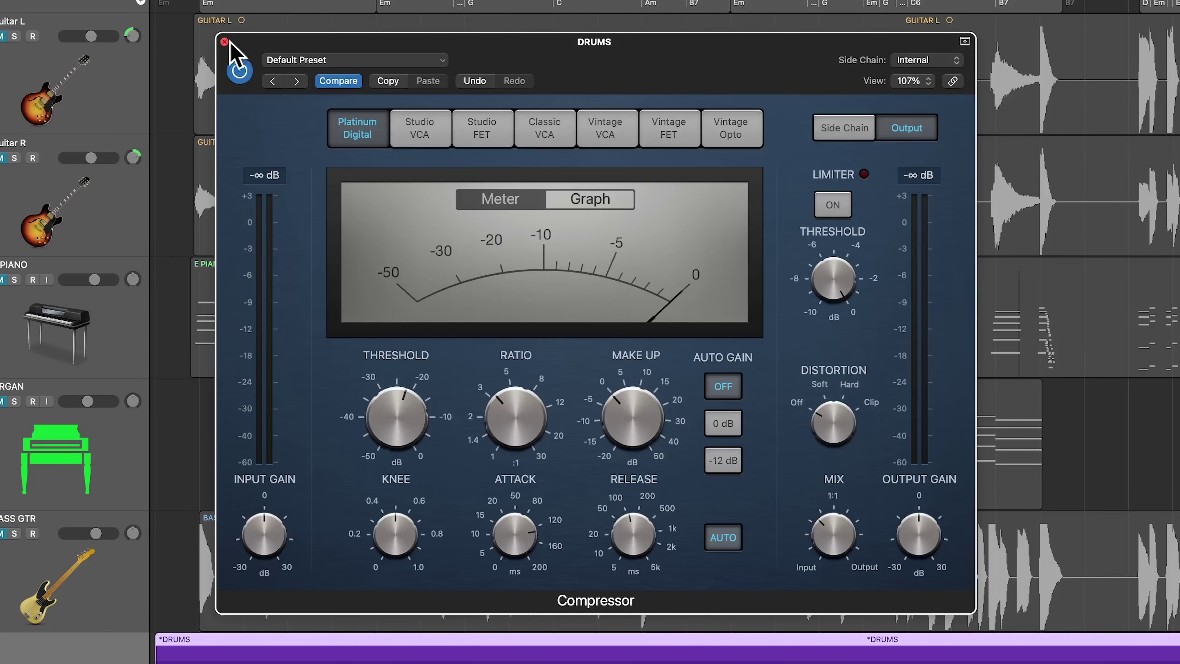
{"action": "left_click_drag", "start_coordinate": [637, 442], "coordinate": [636, 421]}
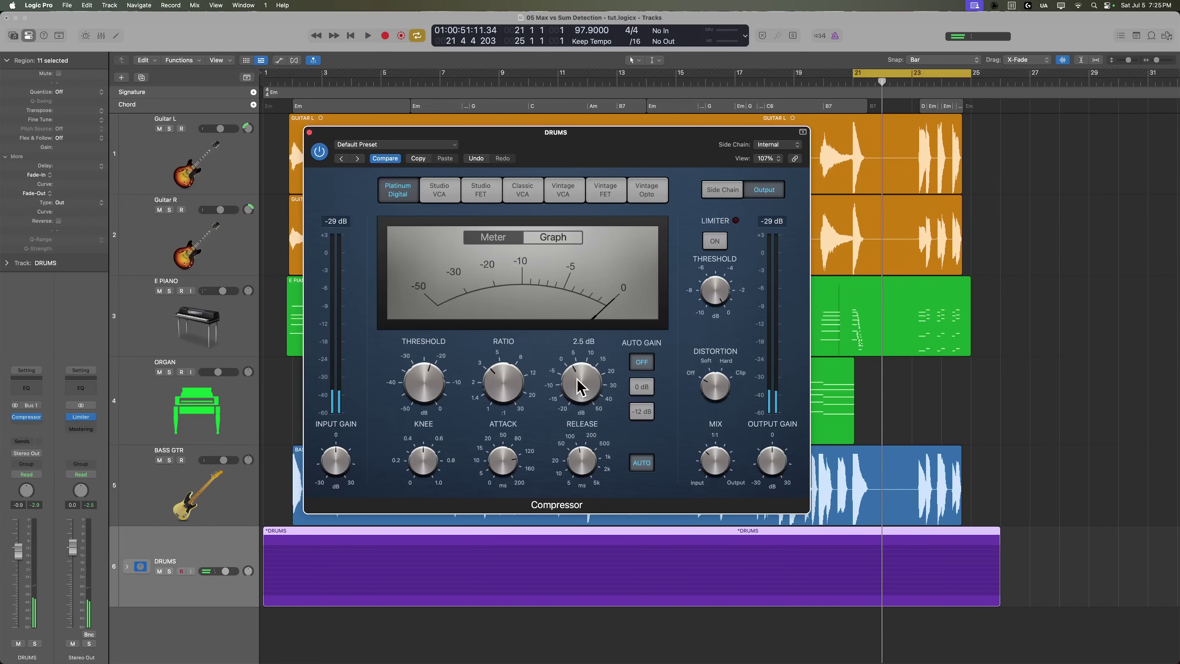
- Turn Cycle off and start playback from bar 17
{"action": "key", "text": "c"}
{"action": "left_click", "coordinate": [736, 82]}
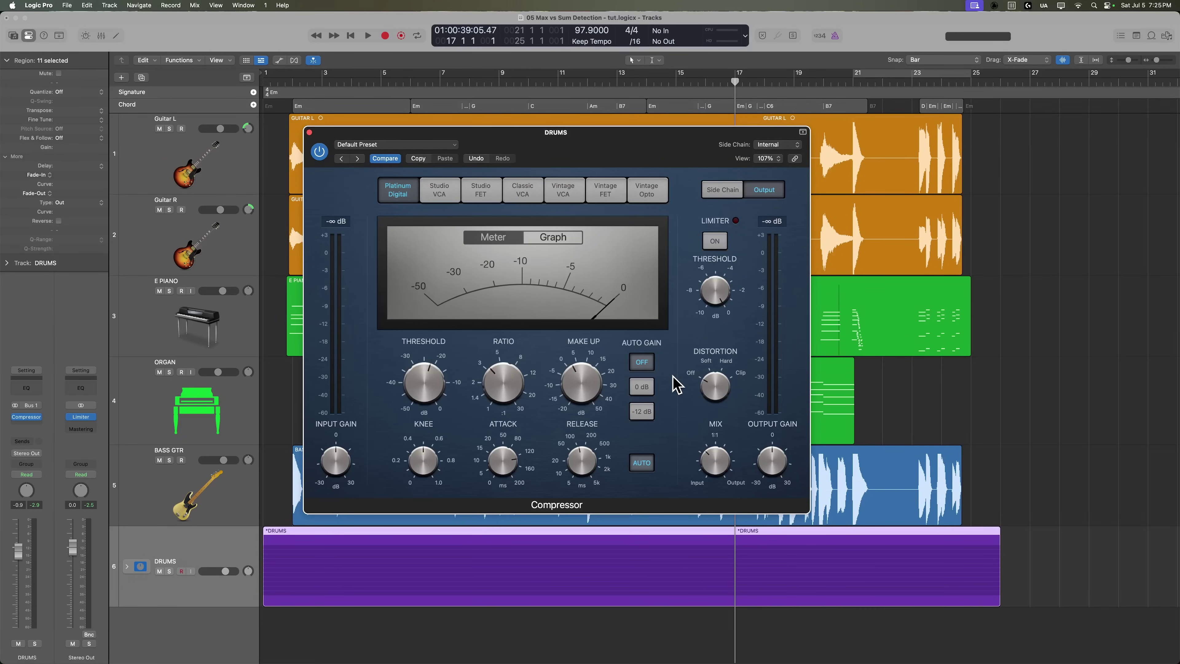
{"action": "key", "text": "space"}
- Nudge the drums make-up gain up to about 4.5 dB, then stop playback
{"action": "mouse_move", "coordinate": [581, 382]}
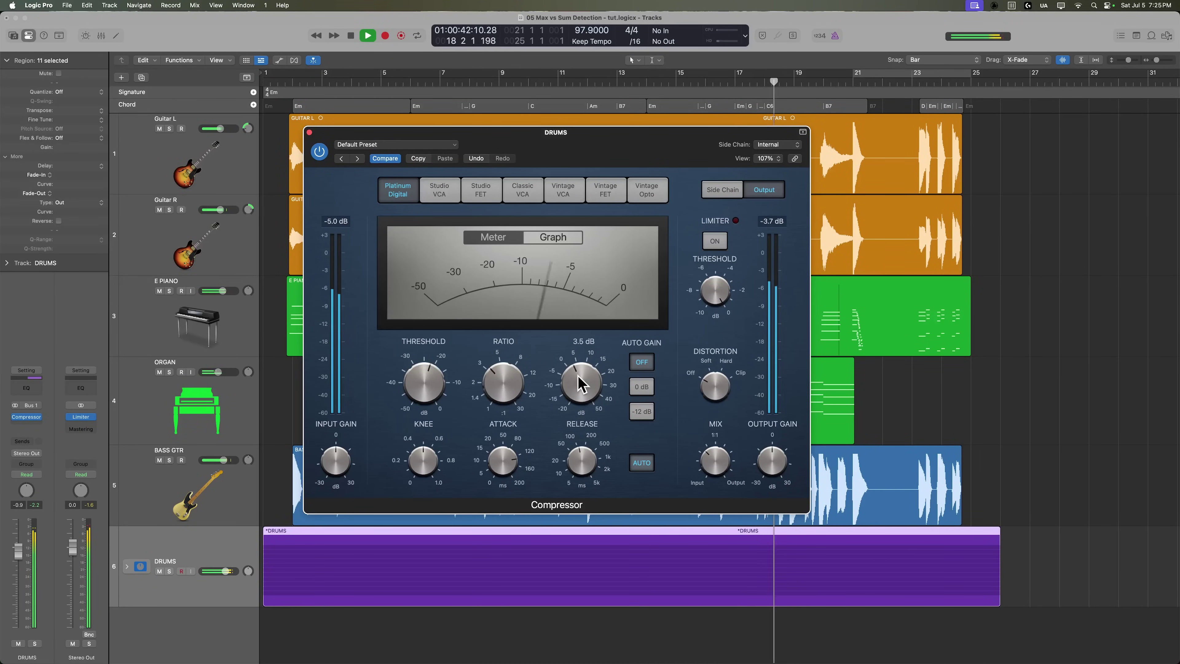
{"action": "left_click_drag", "start_coordinate": [579, 377], "coordinate": [582, 374]}
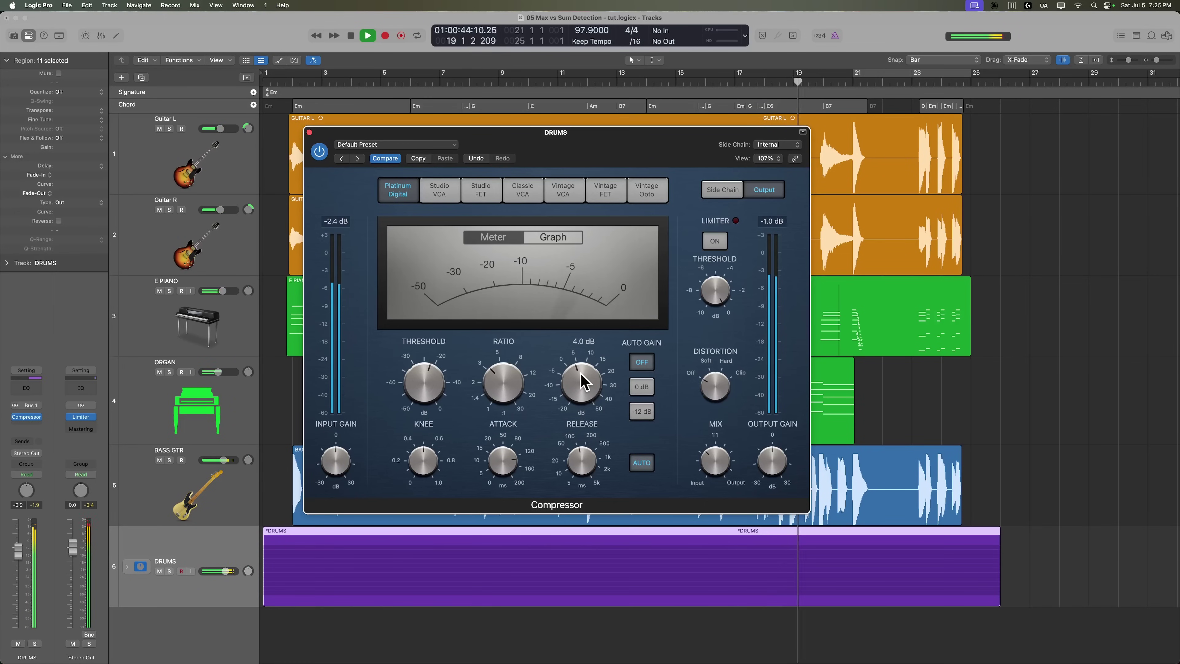
{"action": "scroll", "coordinate": [581, 374], "scroll_direction": "up", "scroll_amount": 1}
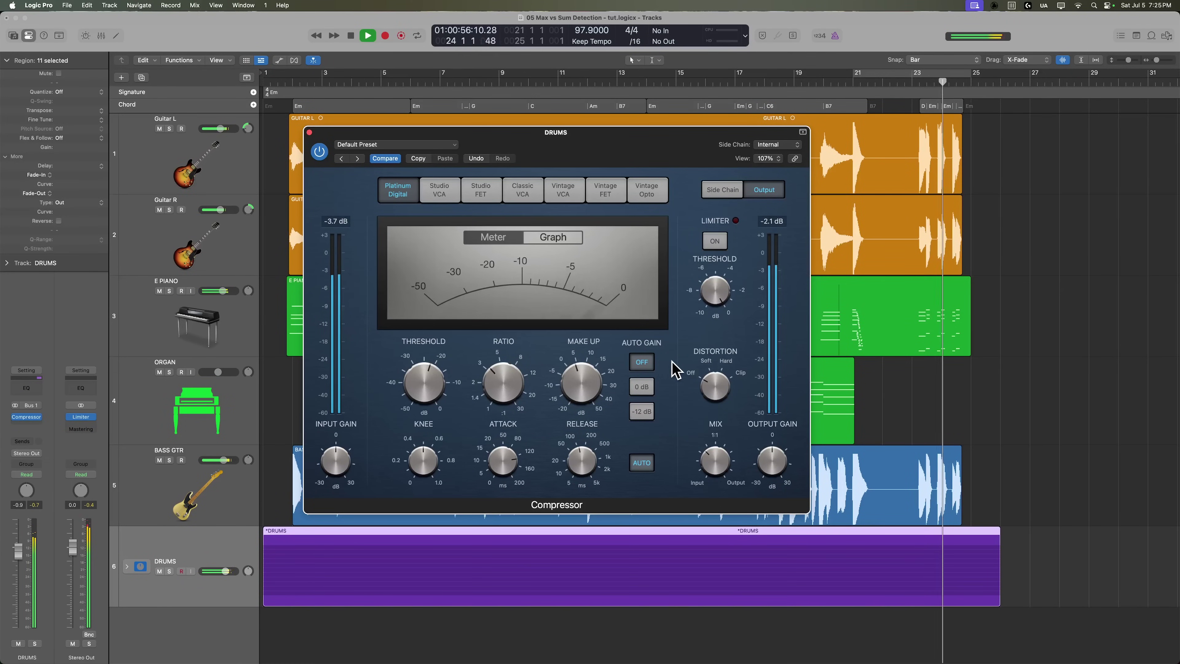
{"action": "key", "text": "space"}
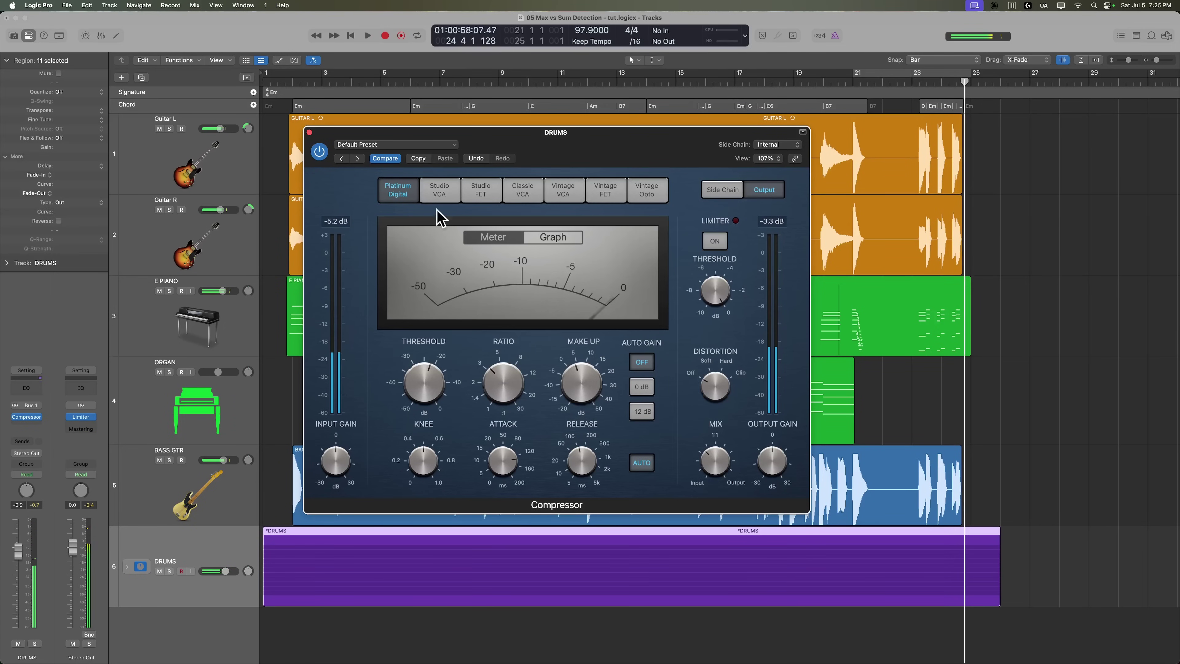
- Close the drums Compressor window and move the playhead back to bar 7
{"action": "left_click", "coordinate": [309, 132]}
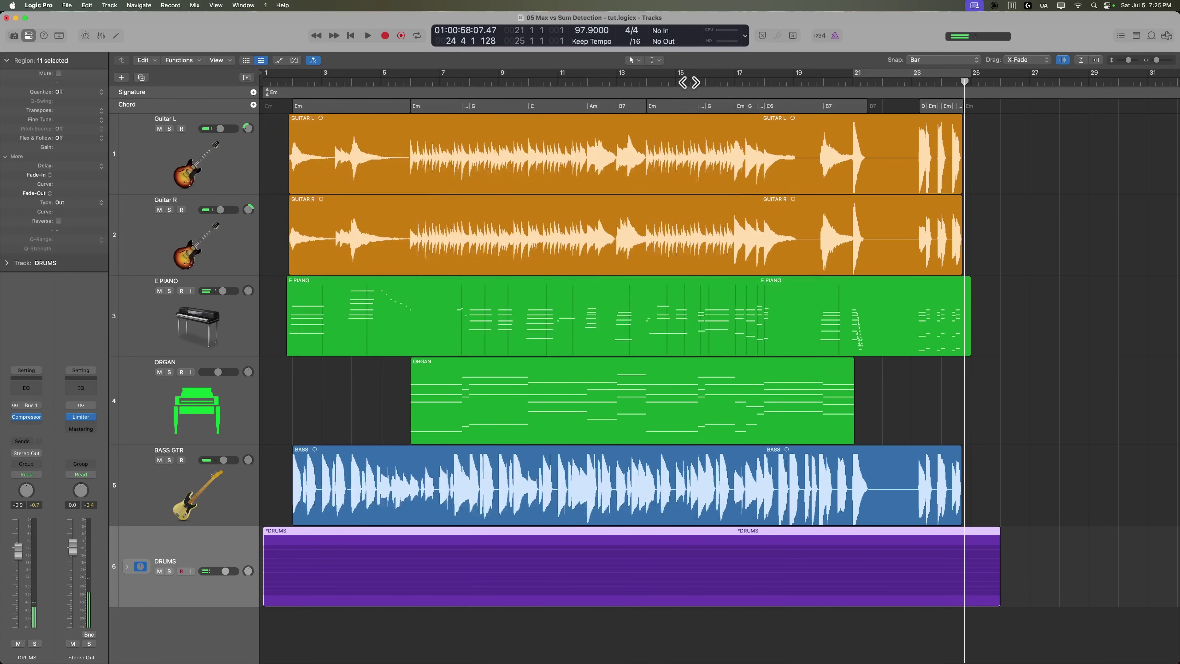
{"action": "left_click_drag", "start_coordinate": [689, 82], "coordinate": [429, 98]}
{"action": "left_click", "coordinate": [213, 486]}
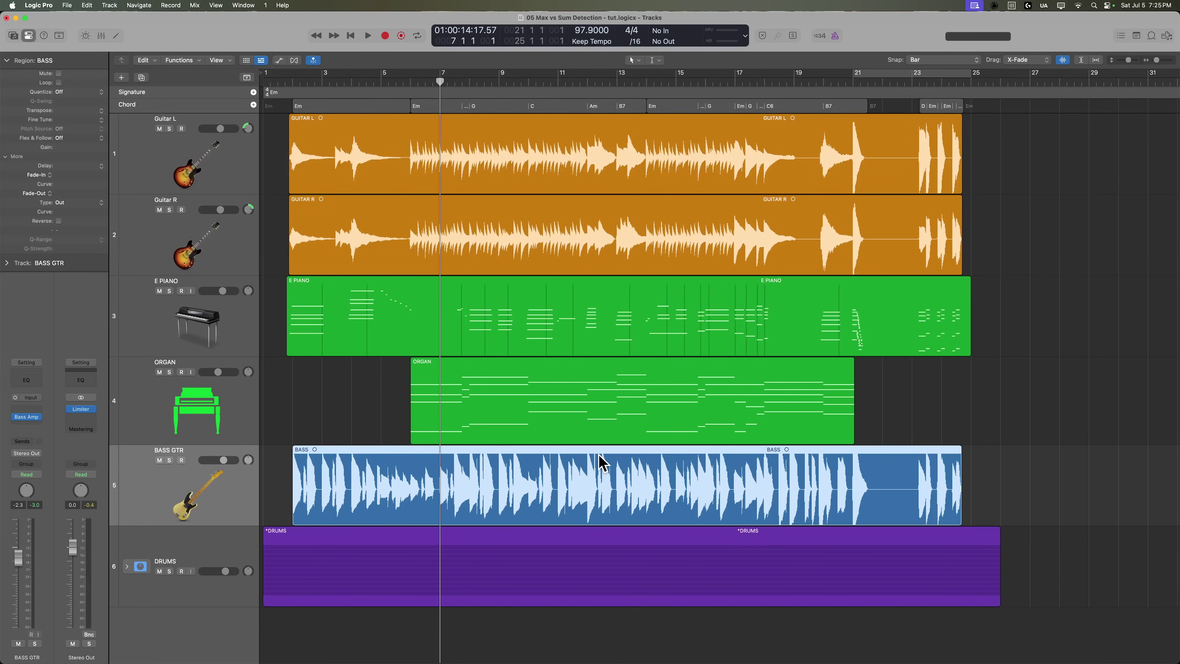
- Select both guitar regions, solo them, loop over them with Cmd-U, and play
{"action": "left_click_drag", "start_coordinate": [277, 232], "coordinate": [405, 92]}
{"action": "key", "text": "ctrl+s"}
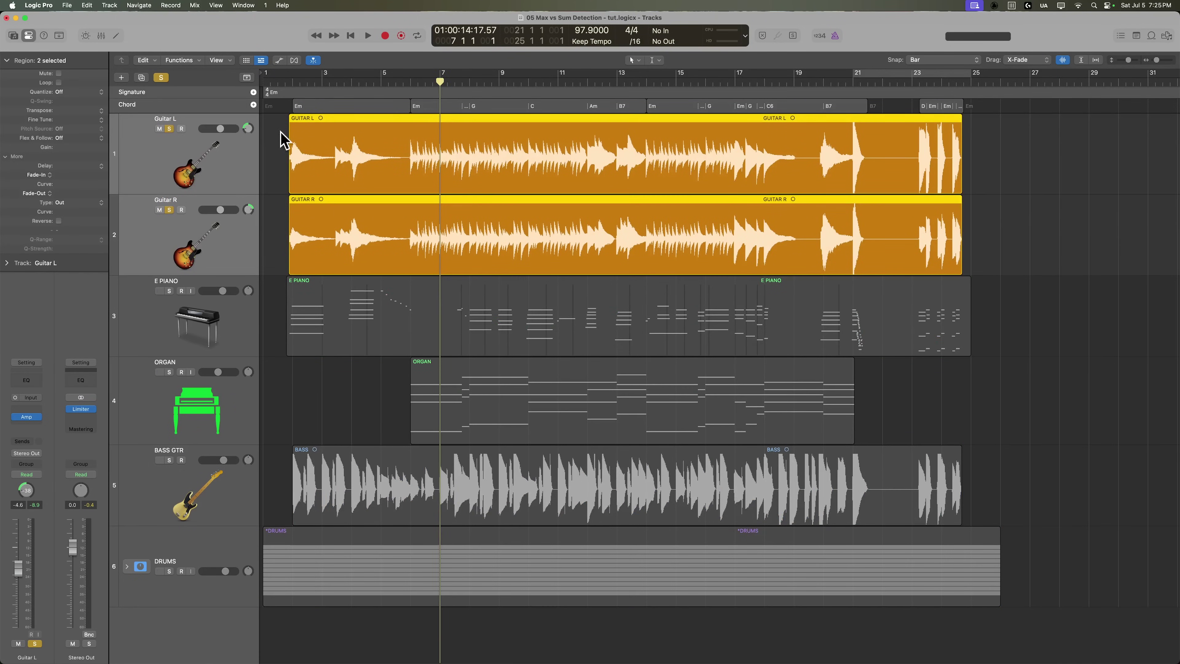
{"action": "key", "text": "super+u"}
{"action": "key", "text": "space"}
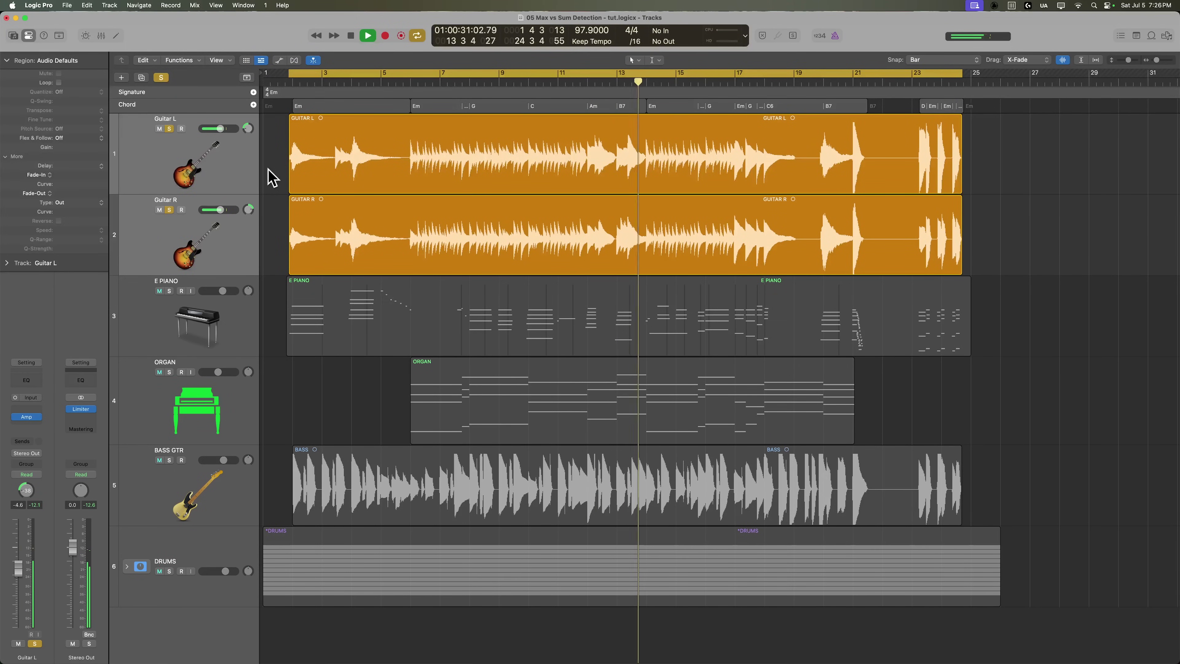
- Reset the Guitar L and Guitar R faders to 0 dB in the Mixer and unsolo both
{"action": "key", "text": "x"}
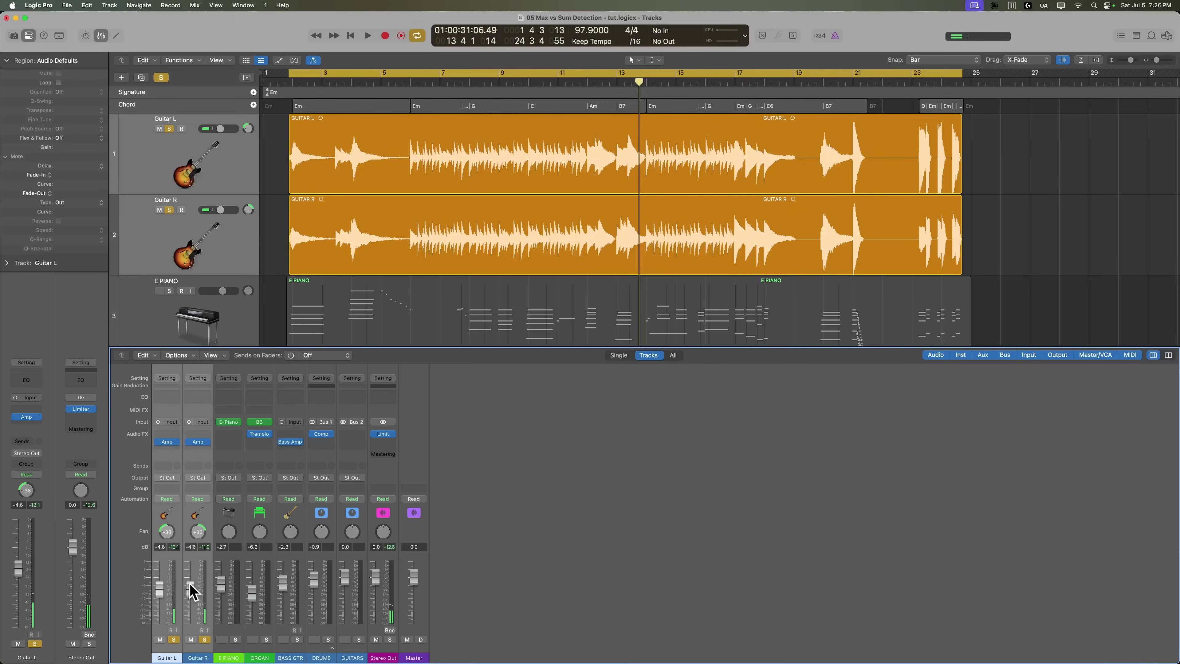
{"action": "left_click", "coordinate": [191, 591], "text": "alt"}
{"action": "key", "text": "x"}
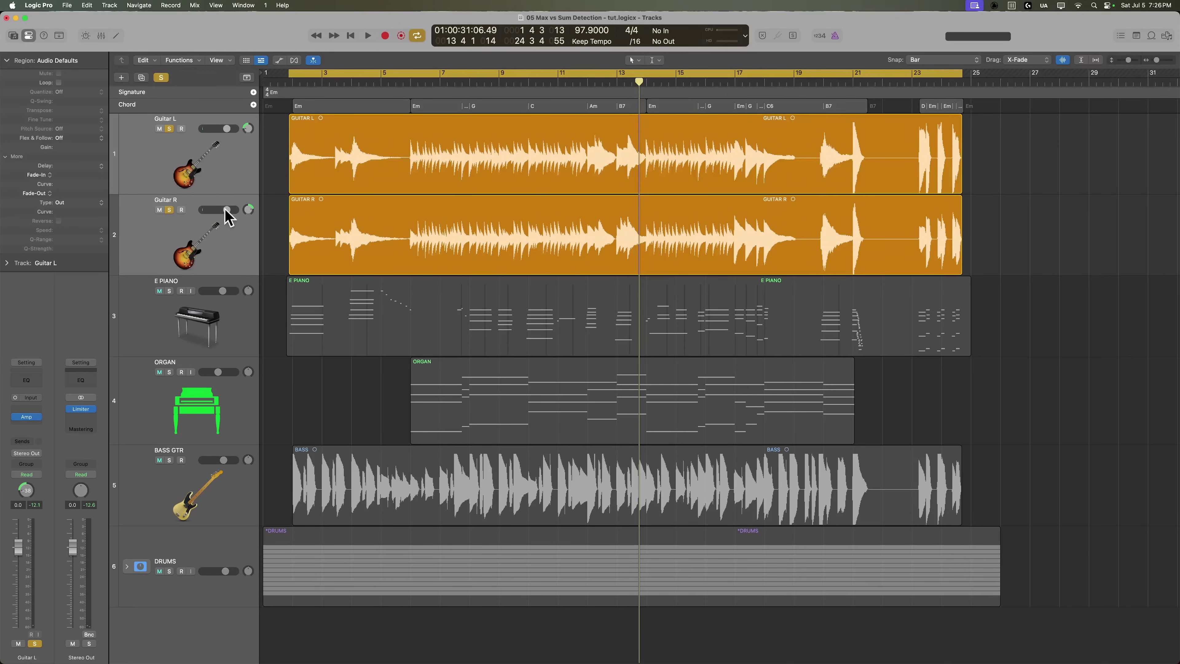
{"action": "left_click", "coordinate": [169, 128]}
{"action": "left_click", "coordinate": [169, 209]}
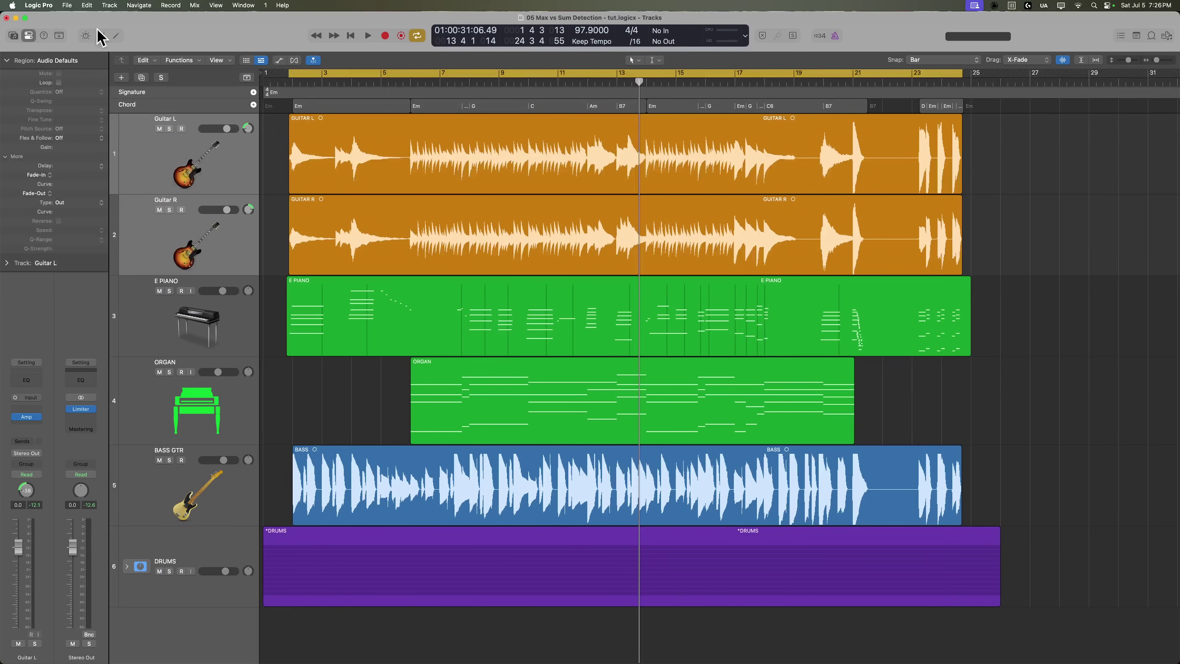
- Combine the two guitars into a GUITARS summing track stack
{"action": "left_click", "coordinate": [109, 5]}
{"action": "left_click", "coordinate": [179, 124]}
{"action": "key", "text": "Return"}
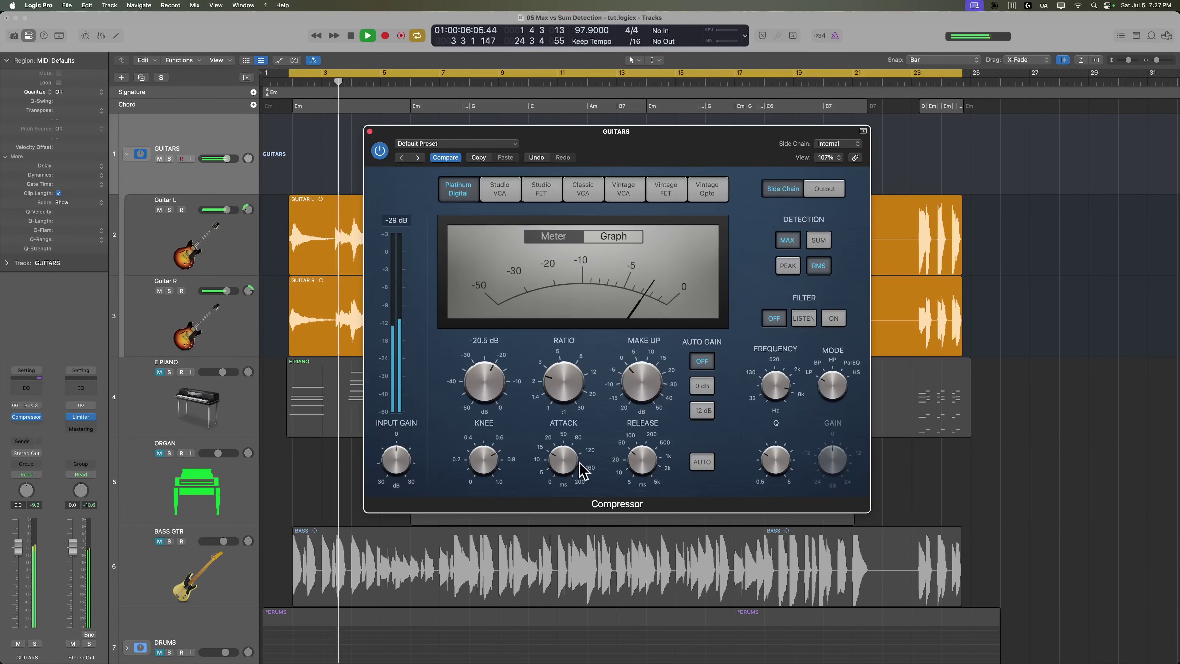
{"action": "mouse_move", "coordinate": [642, 458]}
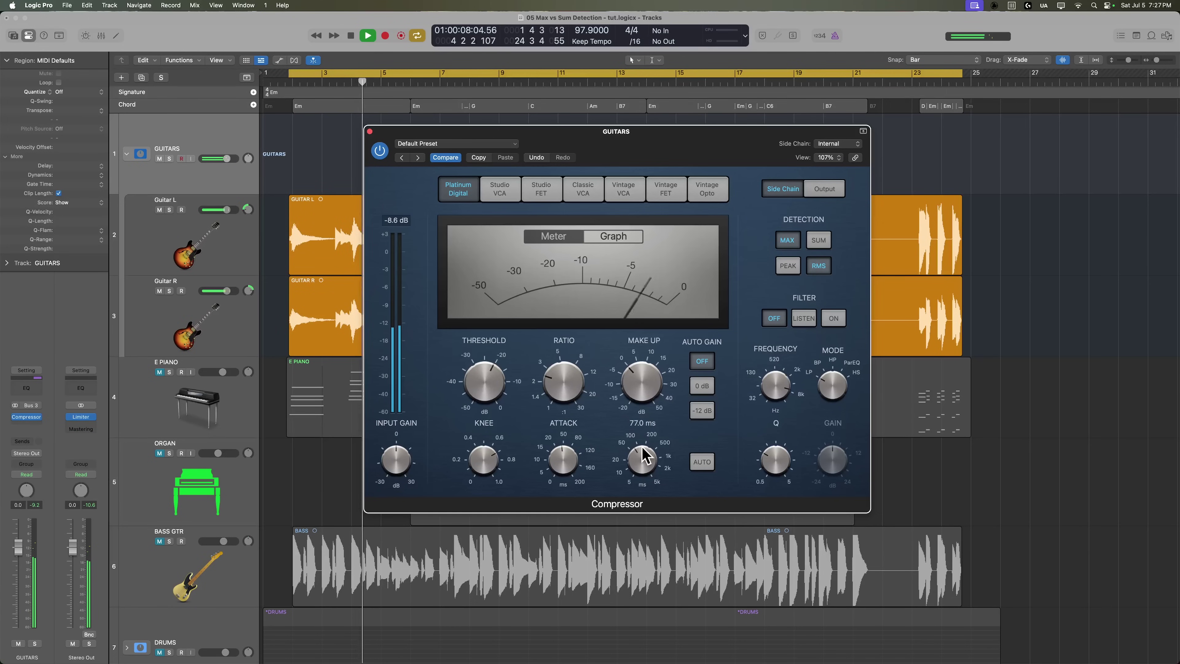
{"action": "mouse_move", "coordinate": [482, 472]}
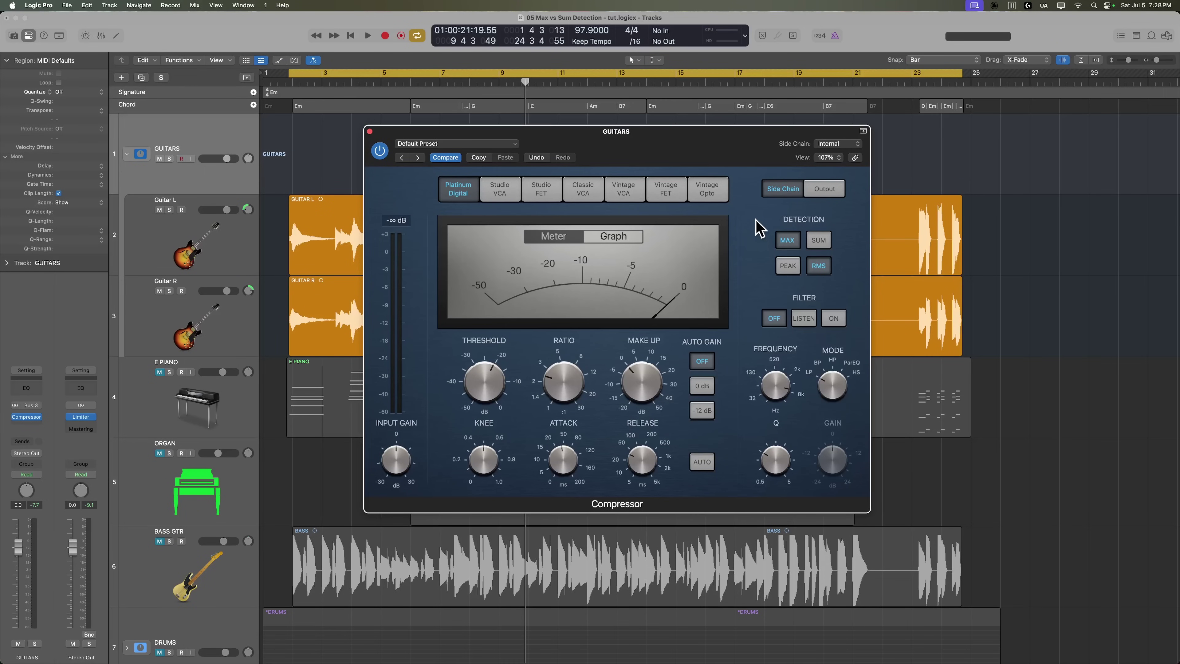
{"action": "left_click", "coordinate": [785, 267]}
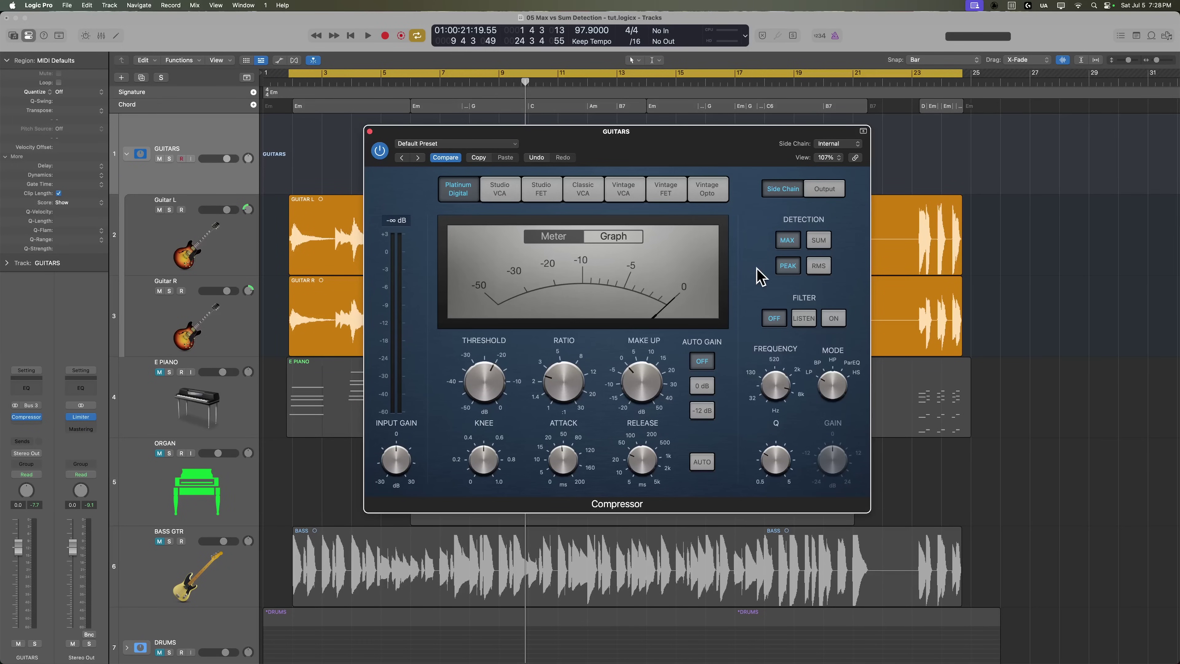
{"action": "key", "text": "space"}
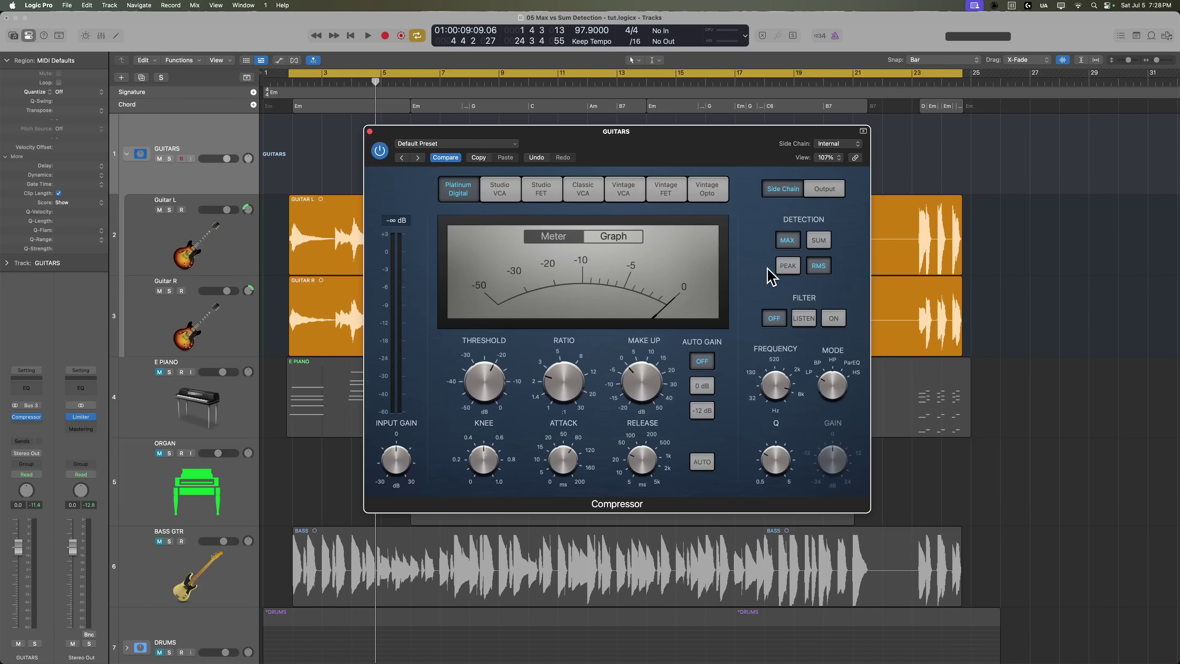
- Switch the guitars' detection to SUM and set the cycle region to bars 7–19
{"action": "left_click", "coordinate": [820, 241]}
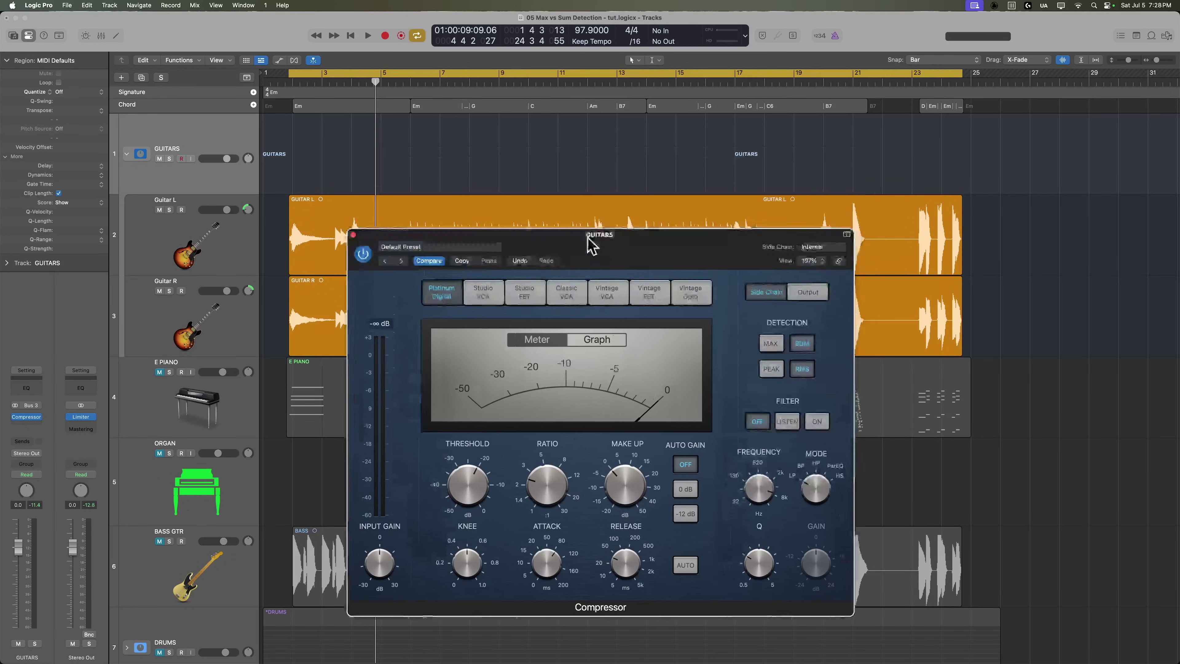
{"action": "left_click_drag", "start_coordinate": [592, 244], "coordinate": [595, 379]}
{"action": "left_click_drag", "start_coordinate": [404, 79], "coordinate": [535, 82]}
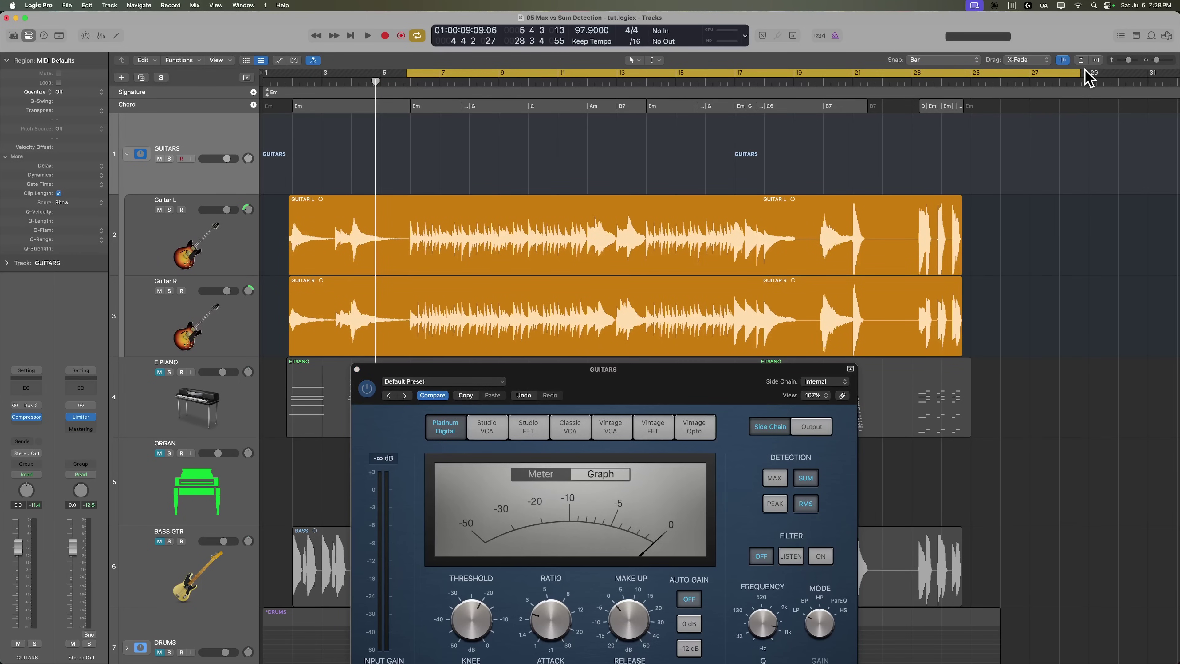
{"action": "left_click_drag", "start_coordinate": [1080, 75], "coordinate": [796, 103]}
- Play the cycle and alternate detection between MAX and SUM, ending on SUM
{"action": "key", "text": "space"}
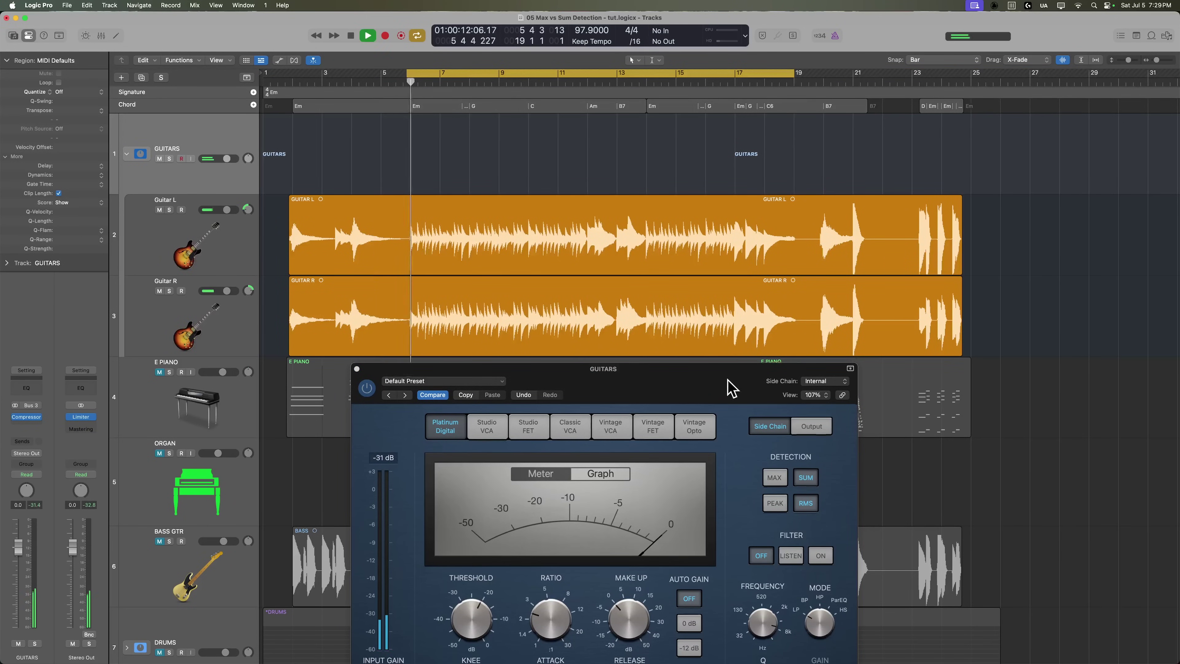
{"action": "left_click_drag", "start_coordinate": [732, 389], "coordinate": [731, 154]}
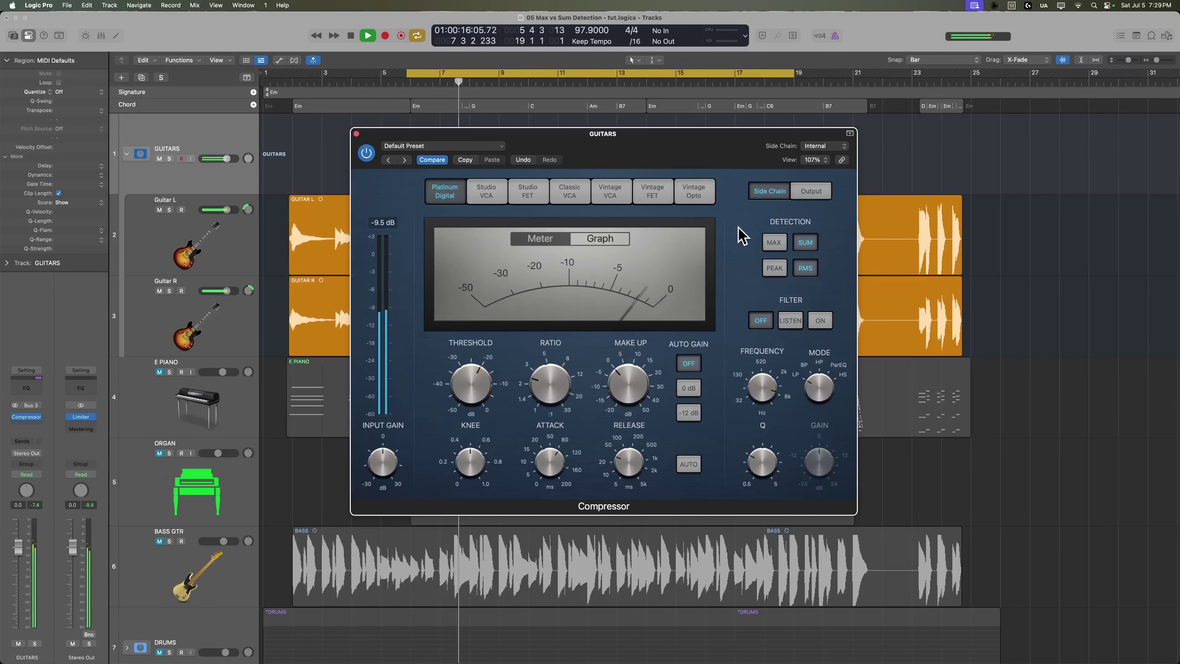
{"action": "left_click", "coordinate": [774, 244]}
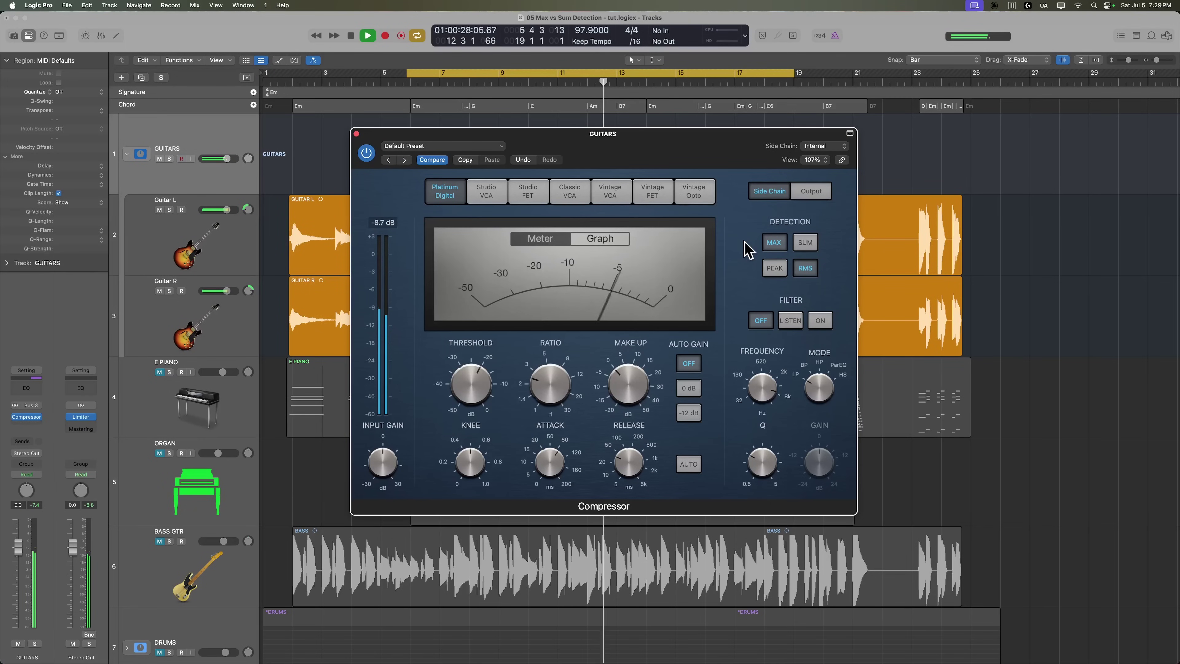
{"action": "left_click", "coordinate": [805, 242]}
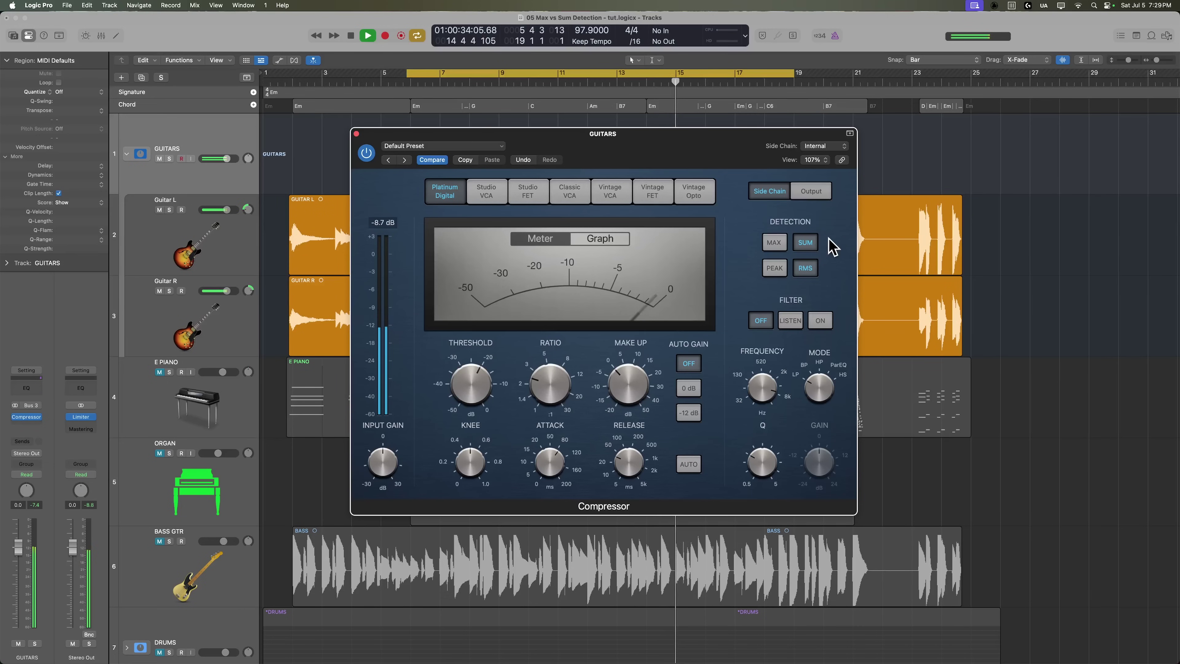
{"action": "left_click", "coordinate": [773, 243]}
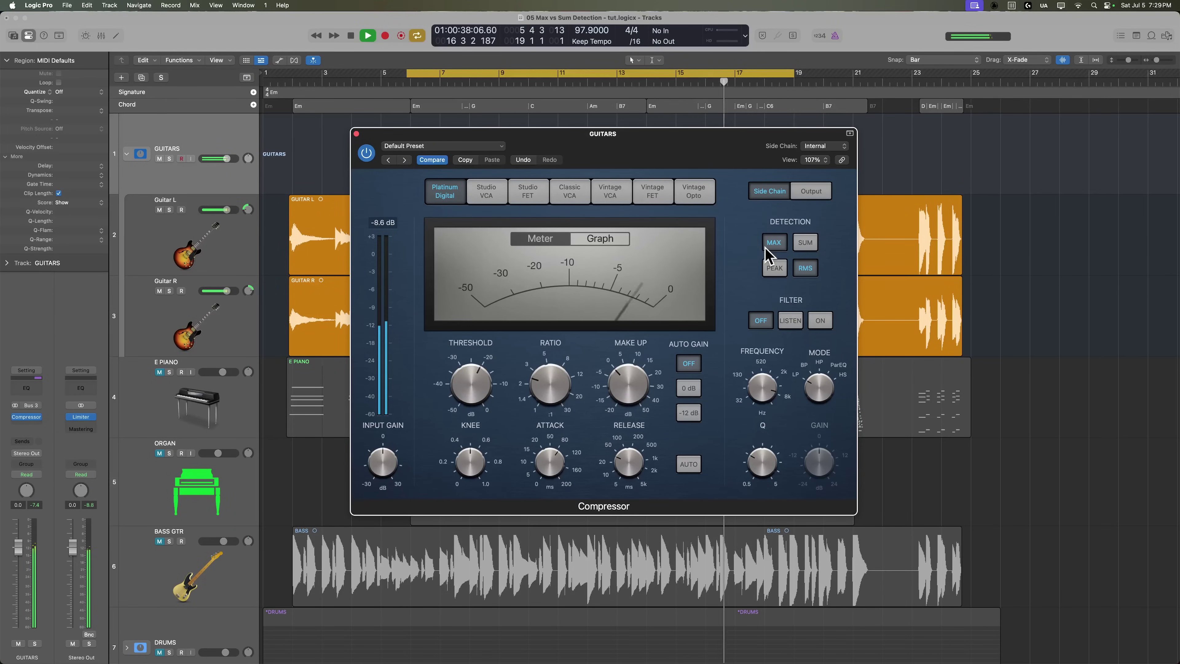
{"action": "left_click", "coordinate": [810, 247]}
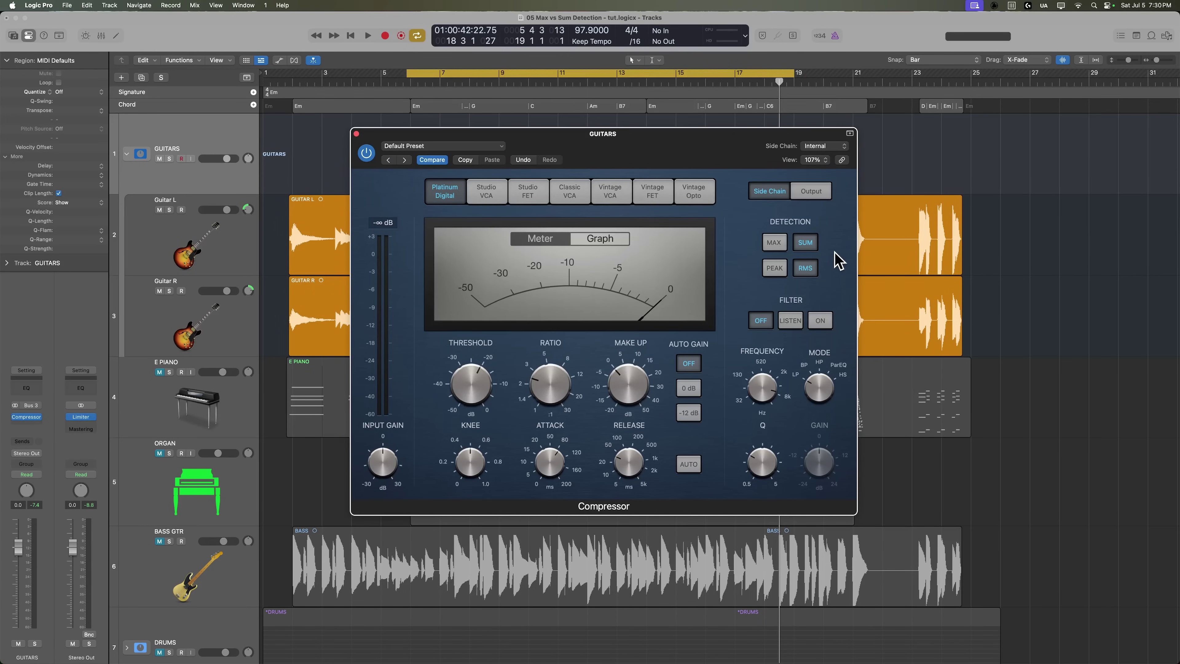
- Toggle detection between MAX and SUM again, finish on SUM, then choose the Classic VCA circuit
{"action": "left_click", "coordinate": [775, 243]}
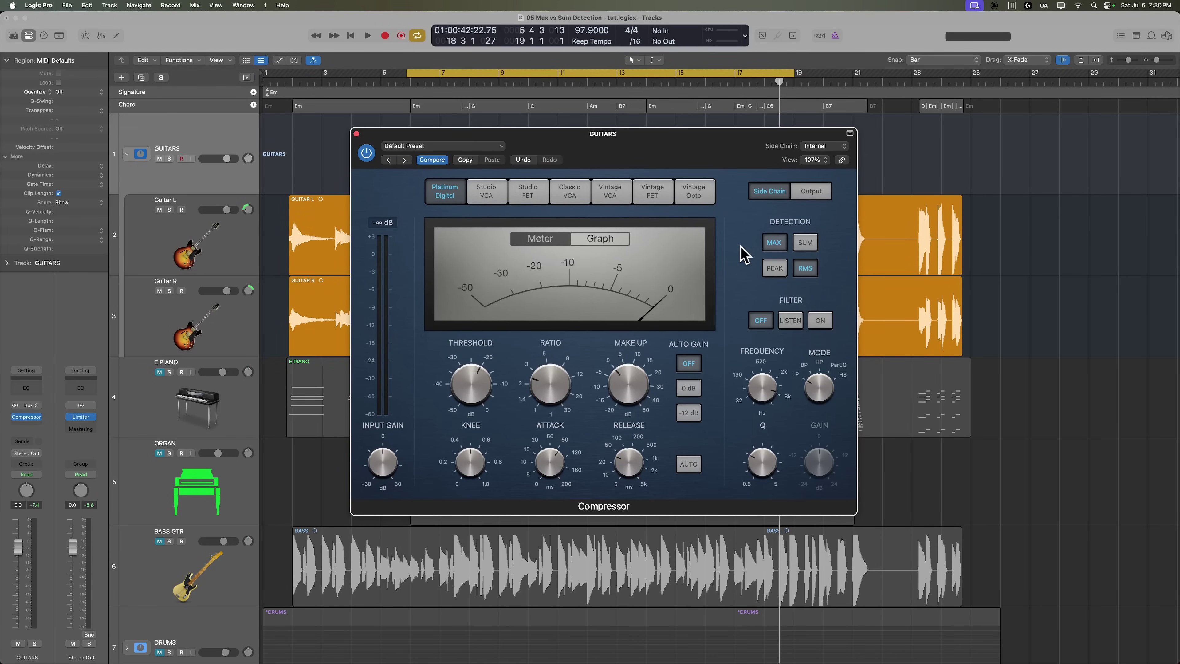
{"action": "left_click", "coordinate": [804, 244]}
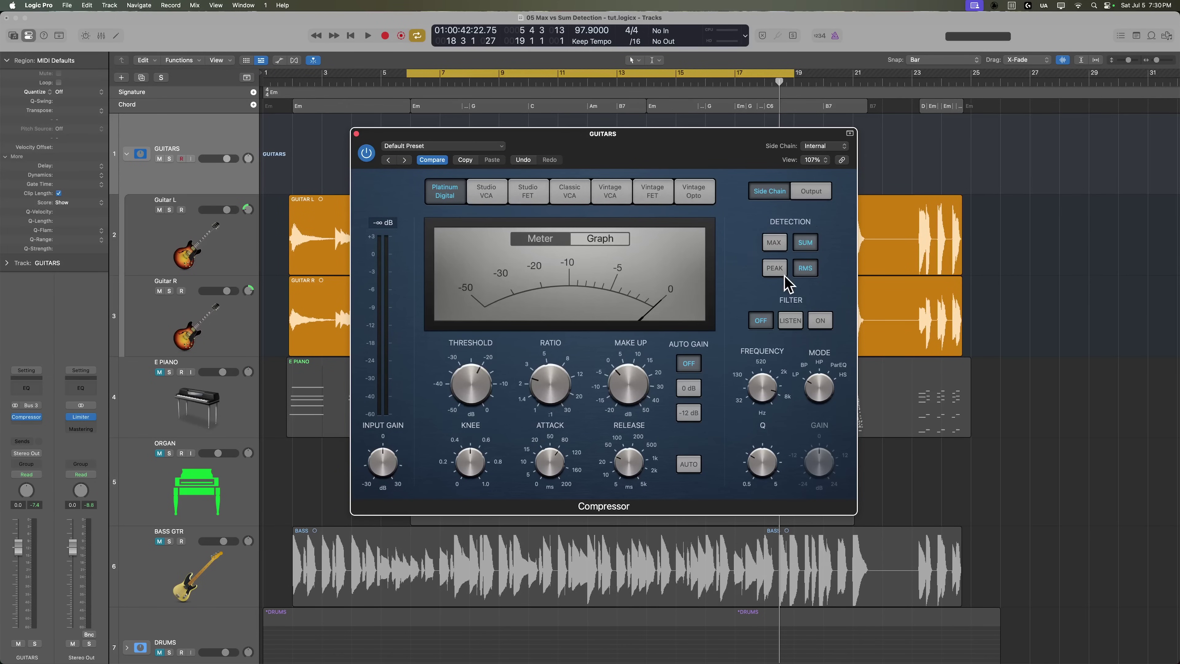
{"action": "left_click", "coordinate": [768, 245]}
{"action": "left_click", "coordinate": [769, 249]}
{"action": "left_click", "coordinate": [574, 195]}
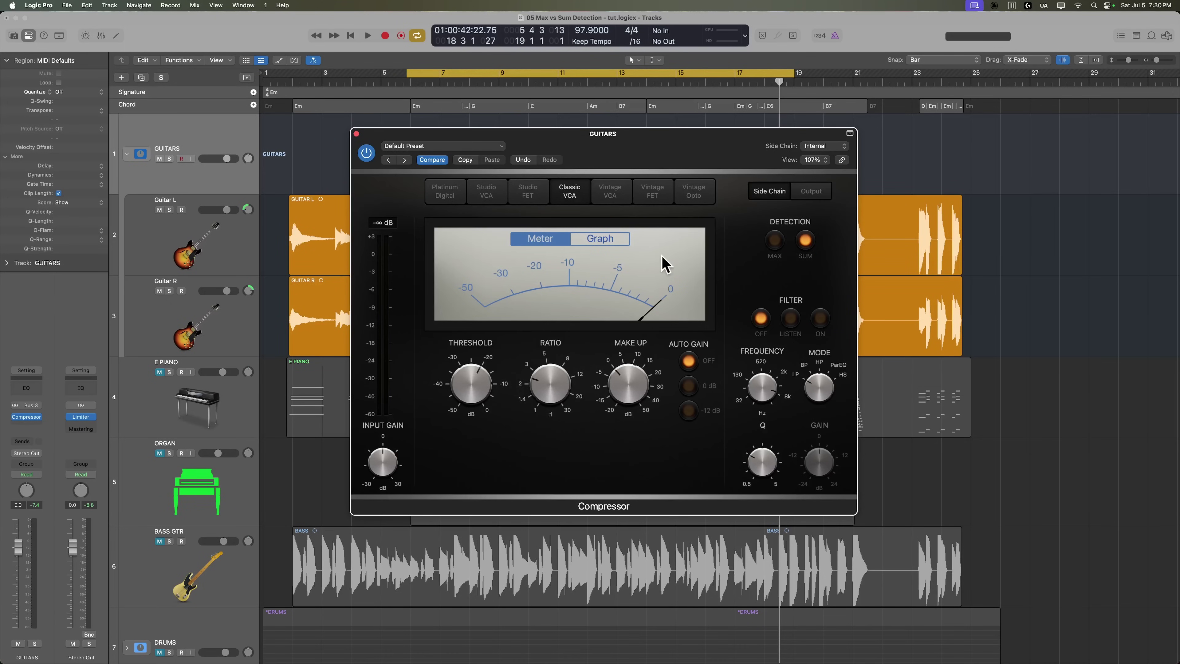
- Audition each circuit type from Studio VCA to Vintage Opto, then settle on Classic VCA
{"action": "left_click", "coordinate": [488, 191]}
{"action": "left_click", "coordinate": [527, 191]}
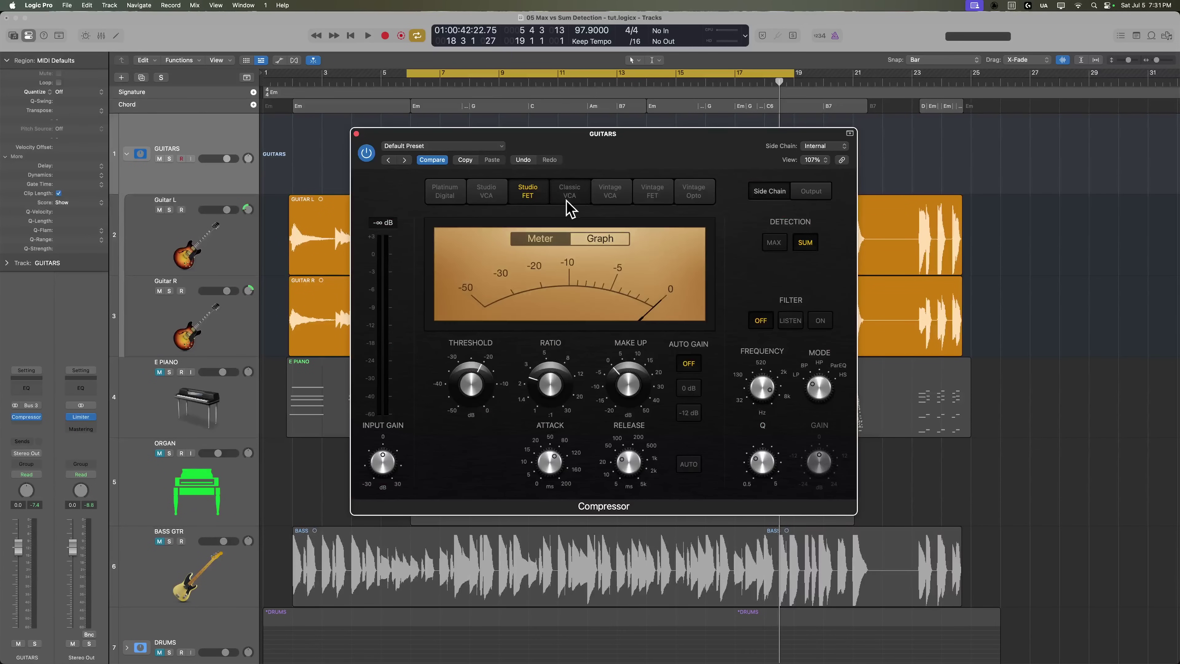
{"action": "left_click", "coordinate": [569, 192]}
{"action": "left_click", "coordinate": [611, 191]}
{"action": "left_click", "coordinate": [653, 191]}
{"action": "left_click", "coordinate": [694, 198]}
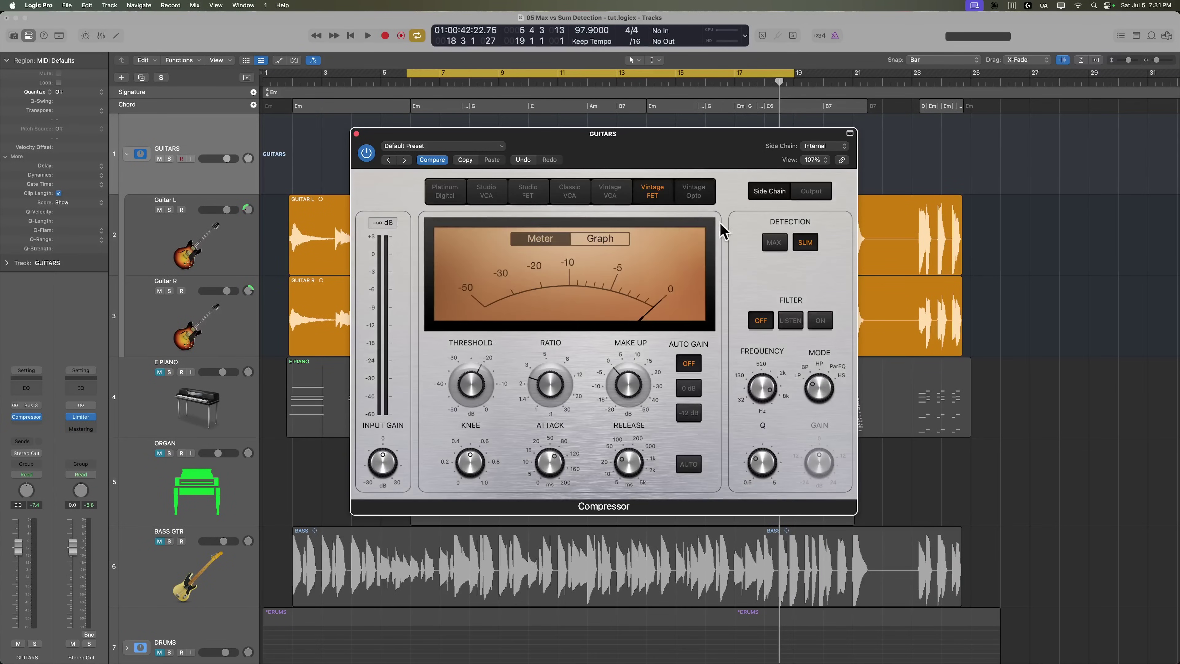
{"action": "left_click", "coordinate": [444, 190]}
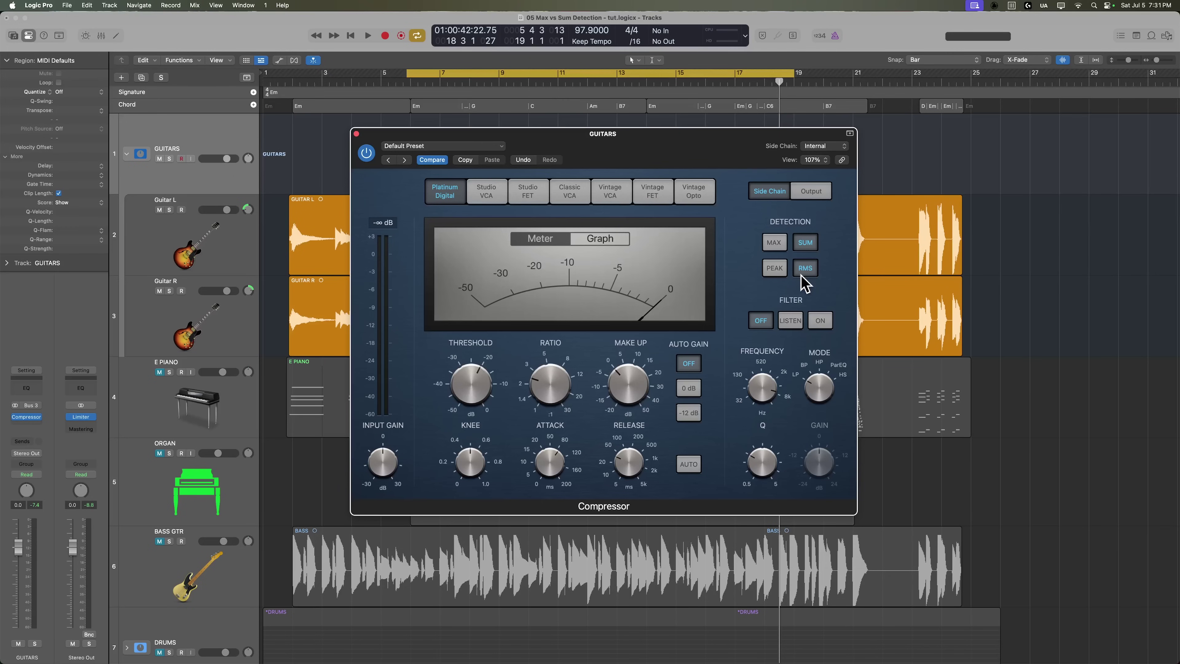
{"action": "left_click", "coordinate": [565, 195]}
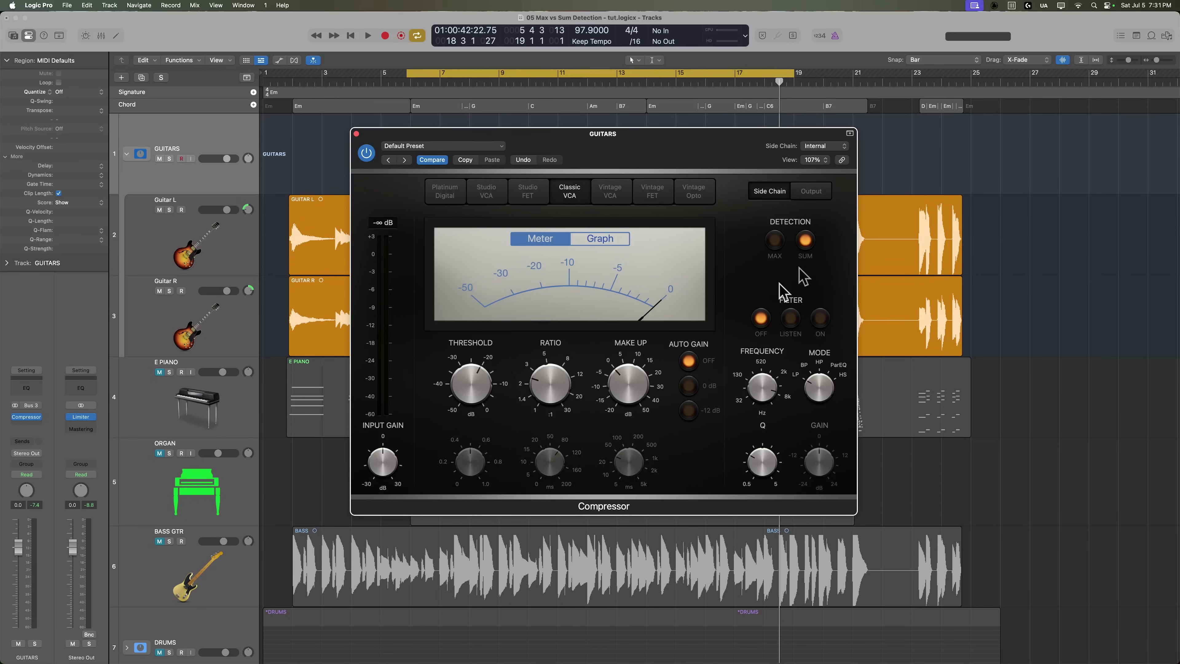
- Play and compare MAX versus SUM detection on Classic VCA, ending on SUM, then stop
{"action": "key", "text": "space"}
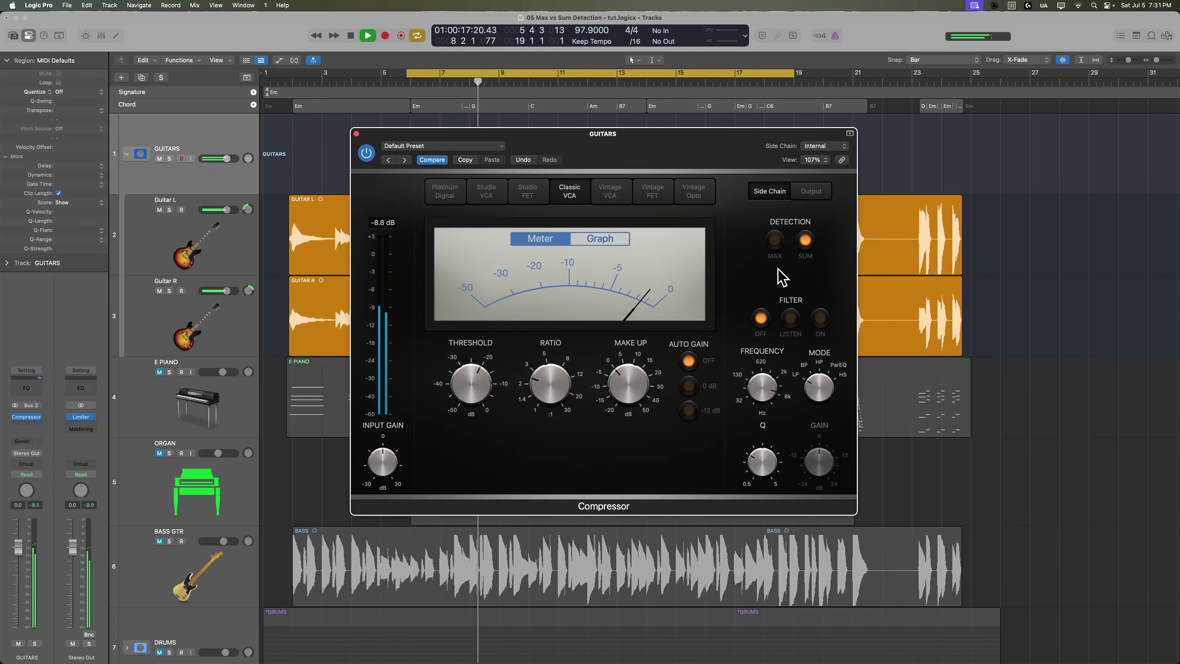
{"action": "left_click", "coordinate": [775, 241]}
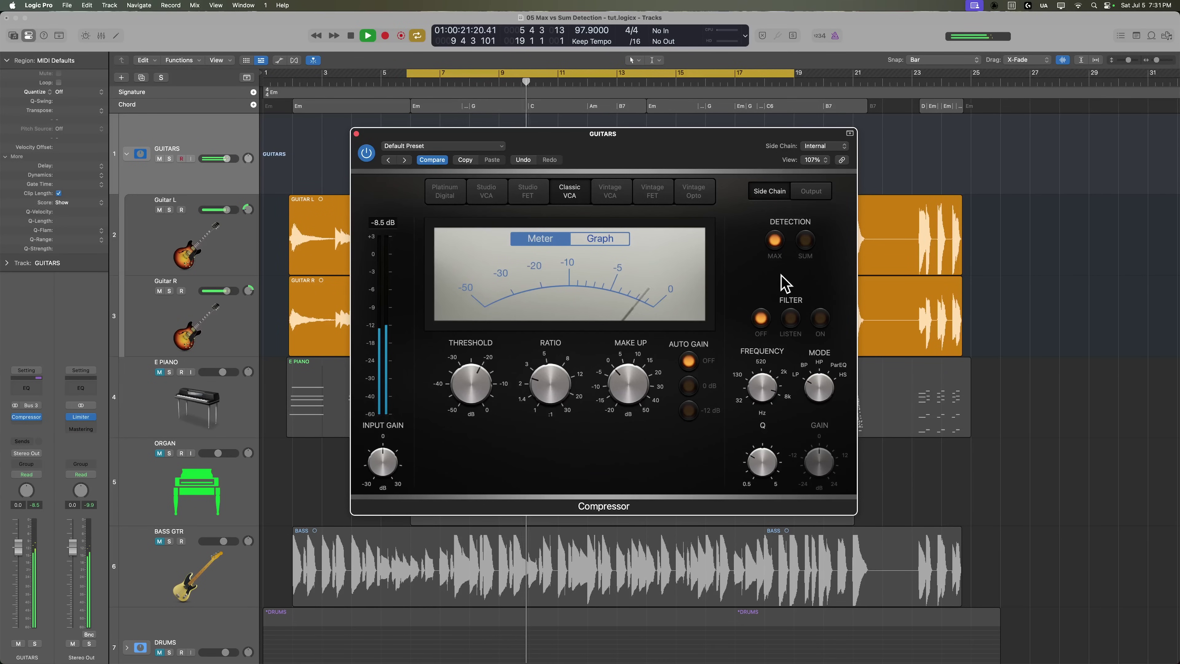
{"action": "left_click", "coordinate": [806, 240]}
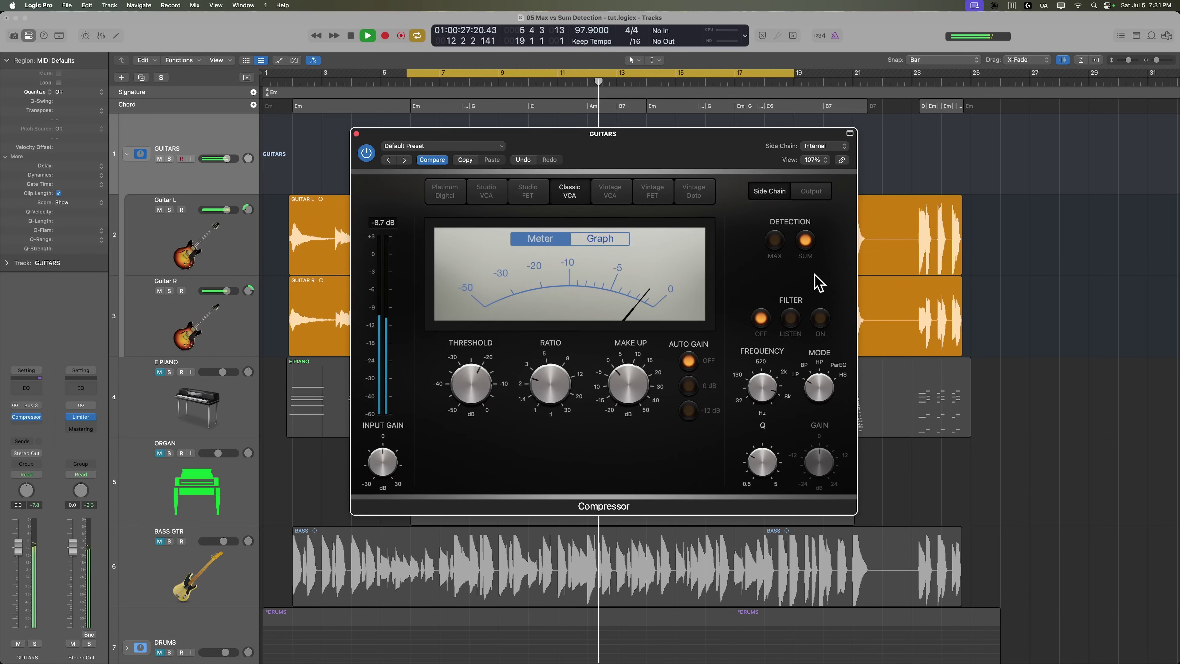
{"action": "left_click", "coordinate": [775, 240]}
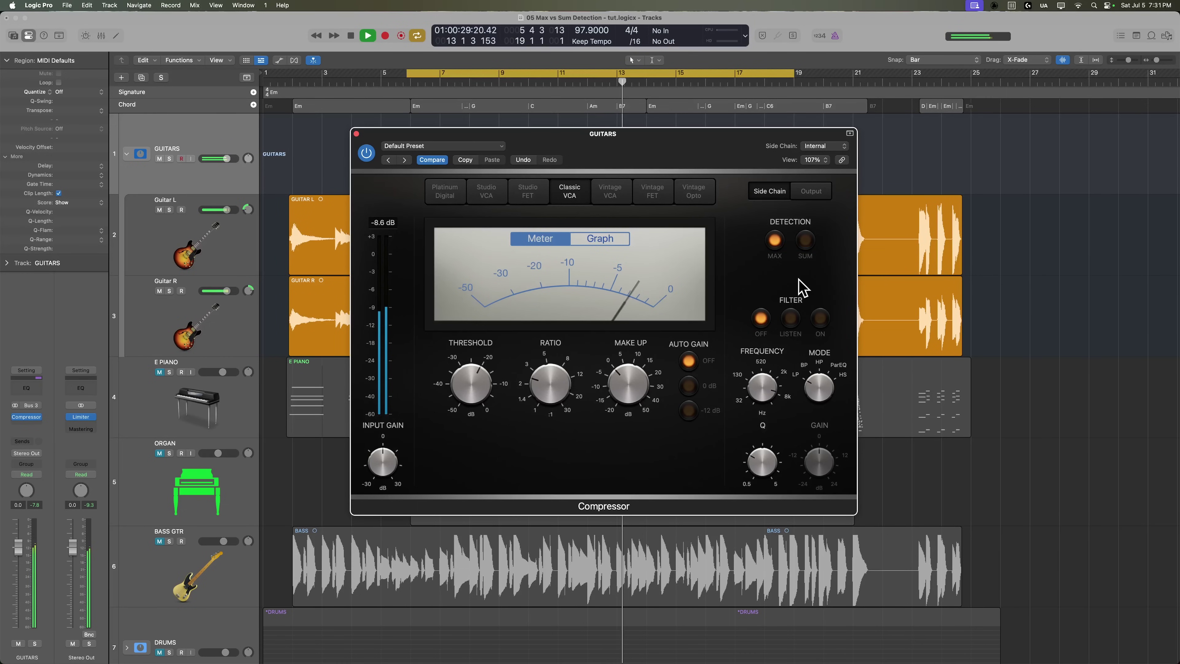
{"action": "left_click", "coordinate": [806, 240]}
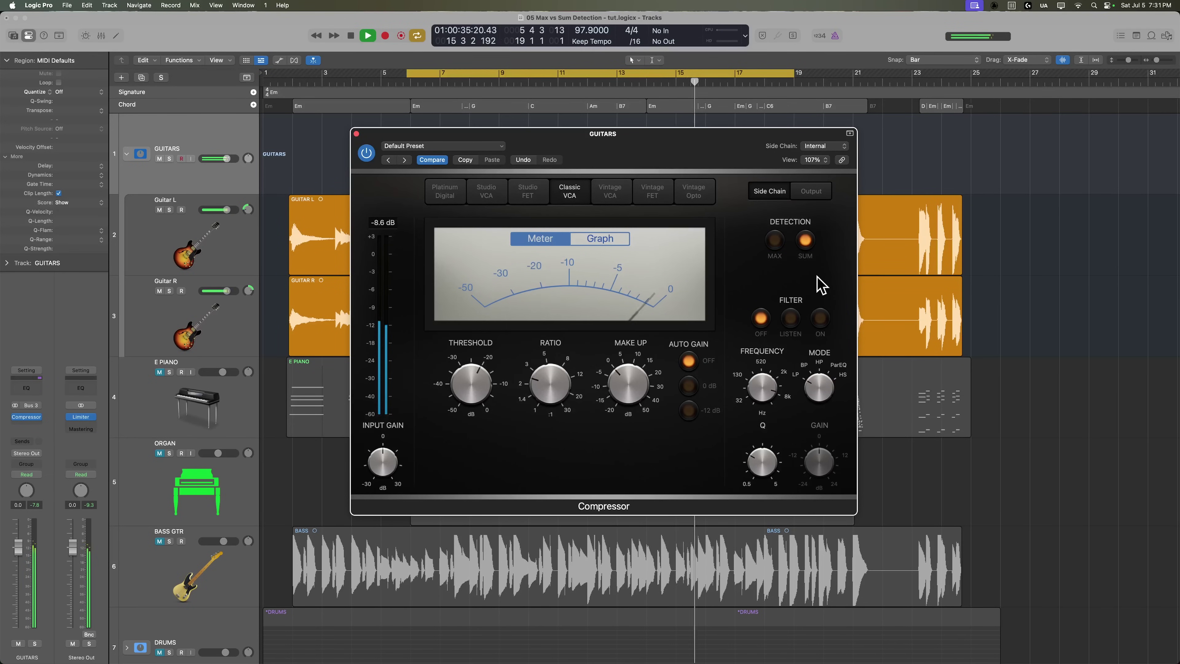
{"action": "key", "text": "space"}
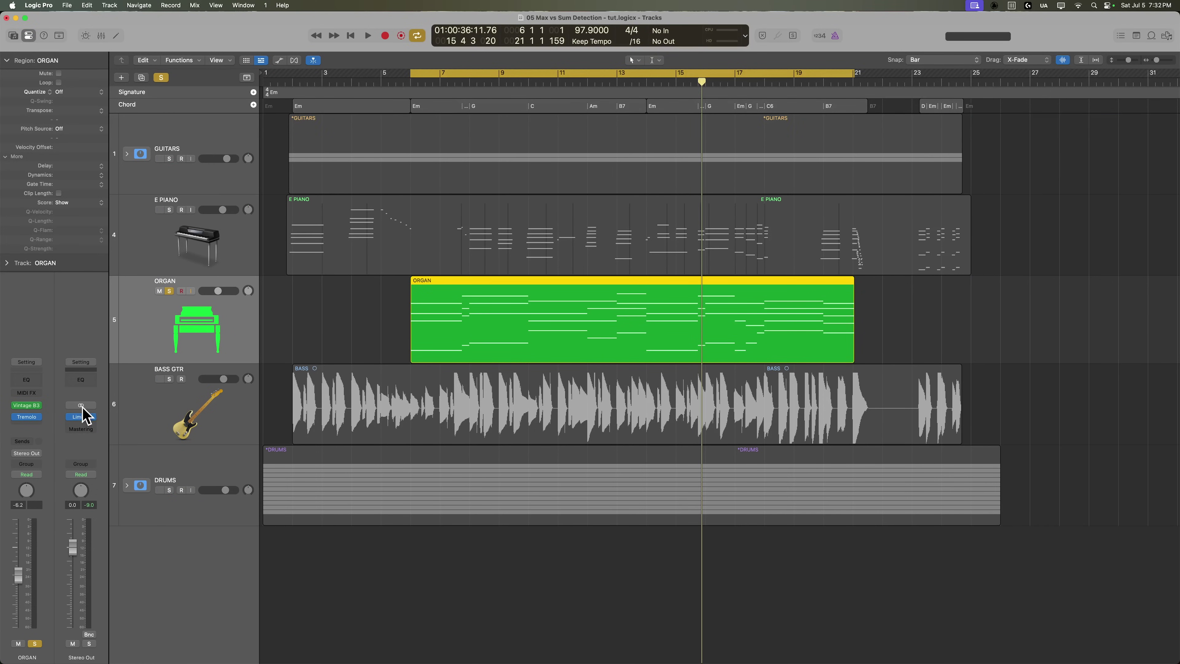
- Open the ORGAN track's Tremolo plug-in and make the ORGAN track taller
{"action": "left_click", "coordinate": [26, 417]}
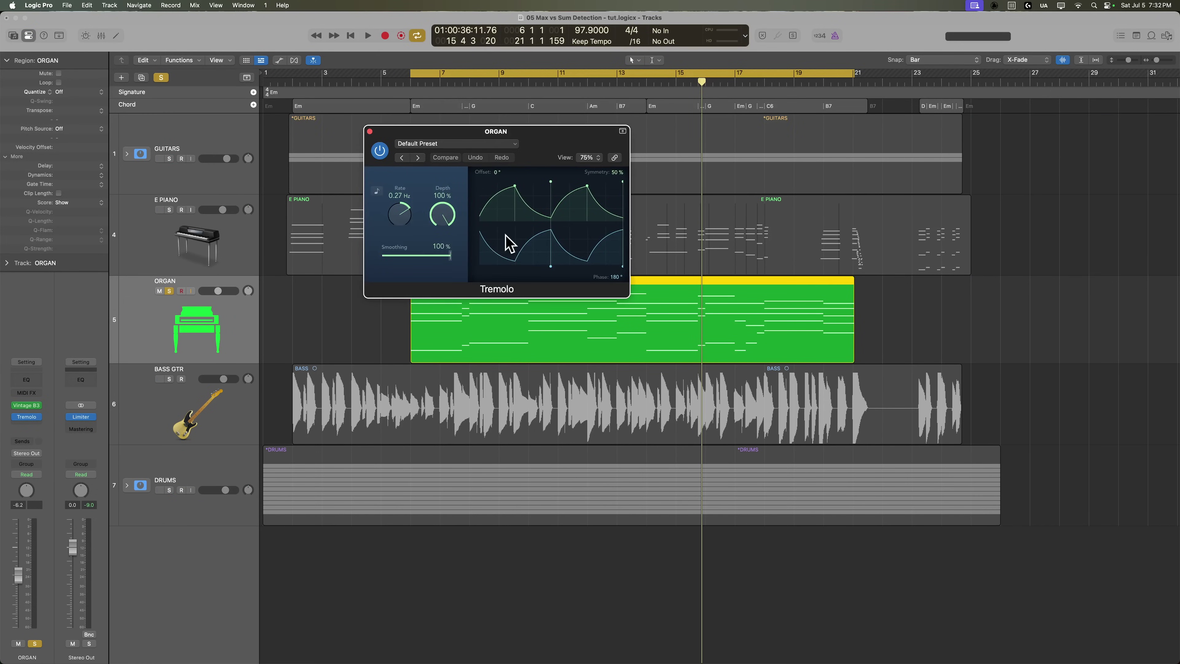
{"action": "left_click_drag", "start_coordinate": [561, 150], "coordinate": [467, 127]}
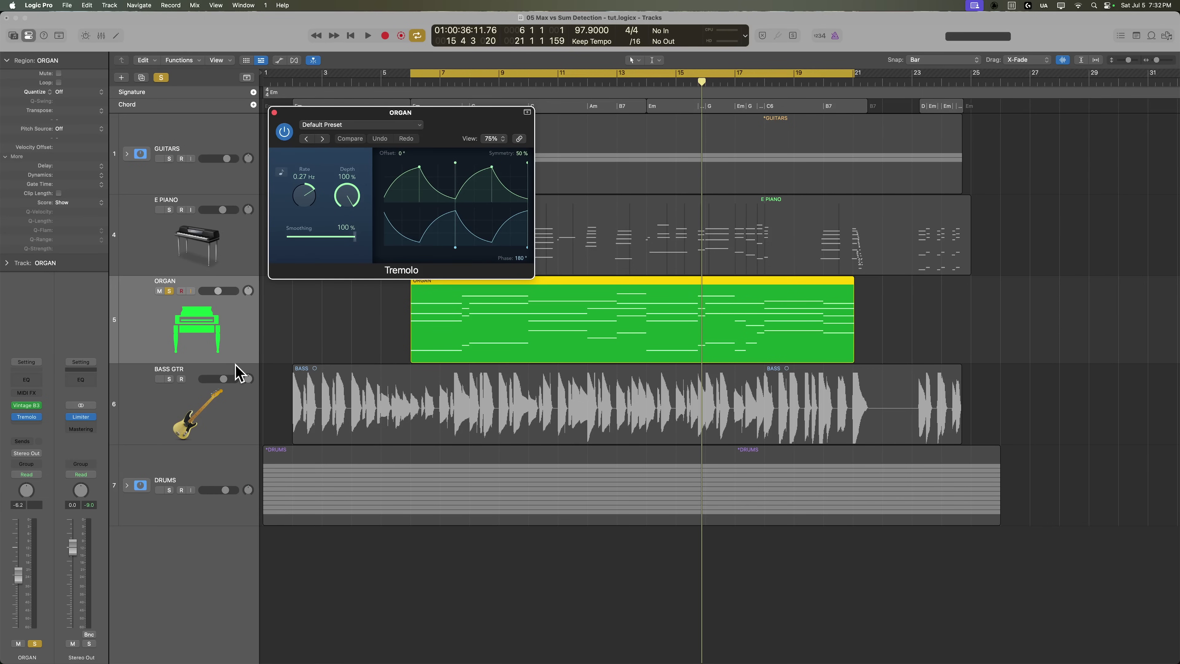
{"action": "left_click_drag", "start_coordinate": [235, 364], "coordinate": [238, 410]}
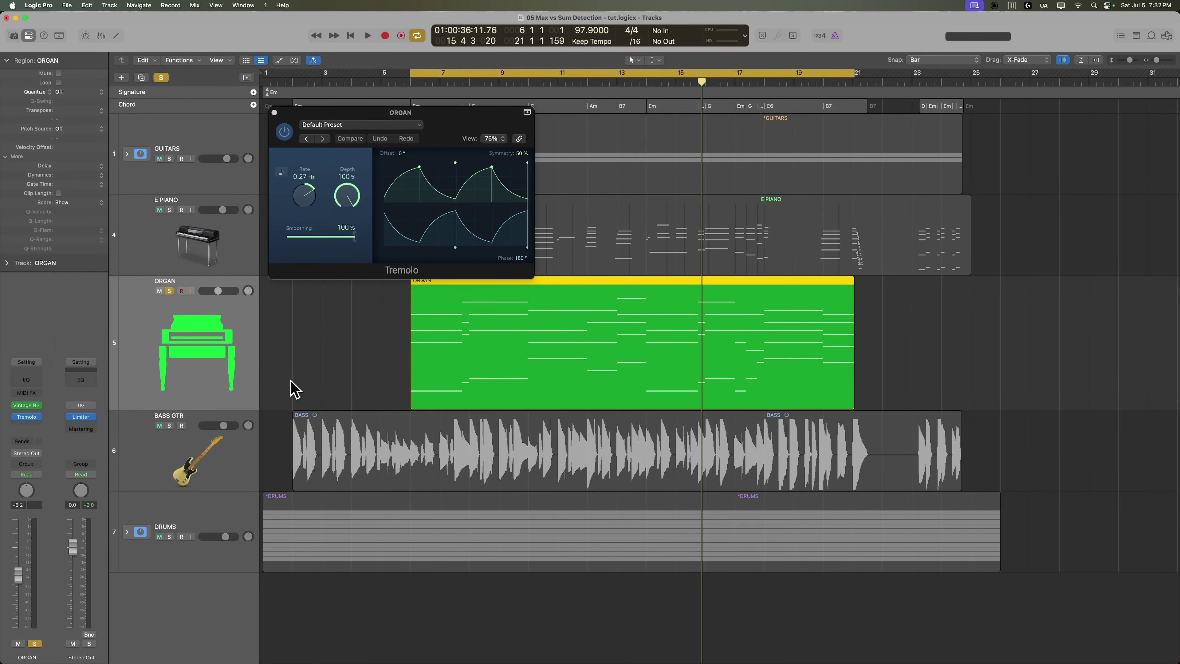
- Play and stop the tremolo organ, then close the Tremolo window and open ORGAN's plug-in list
{"action": "key", "text": "space"}
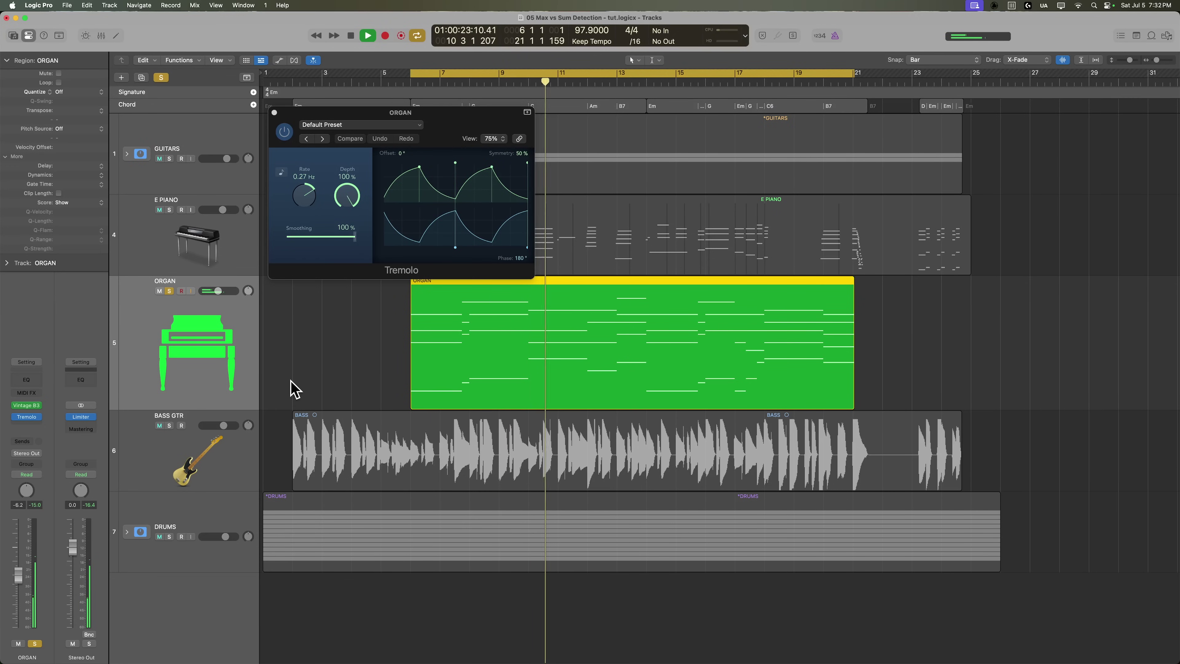
{"action": "key", "text": "space"}
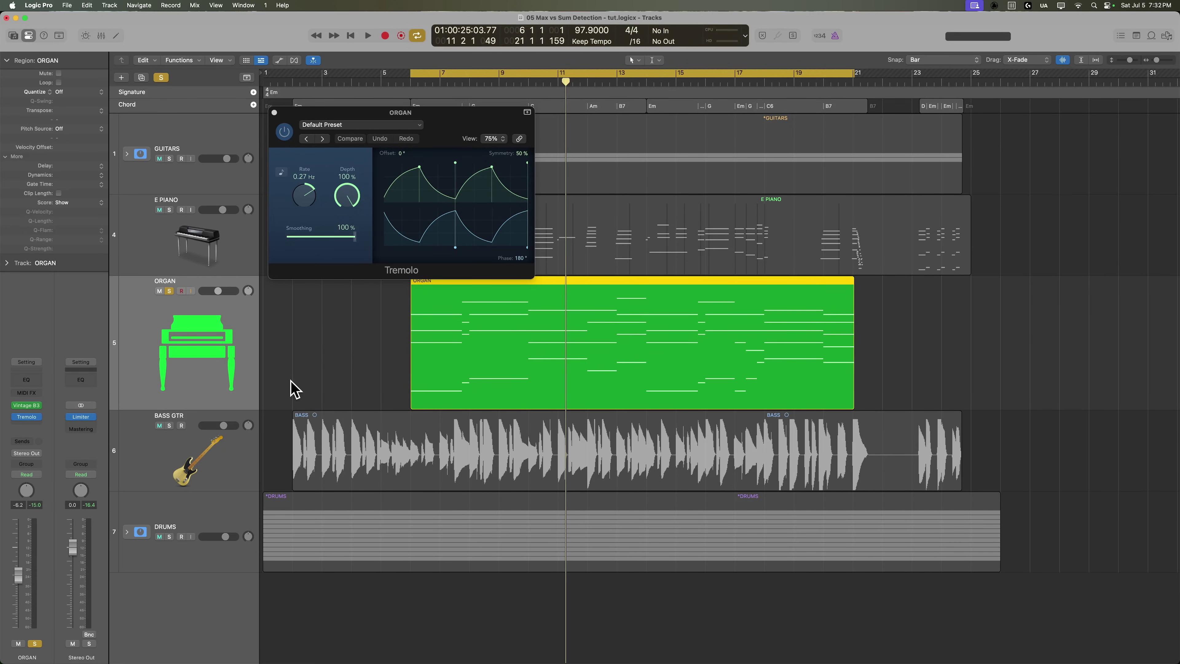
{"action": "key", "text": "super+w"}
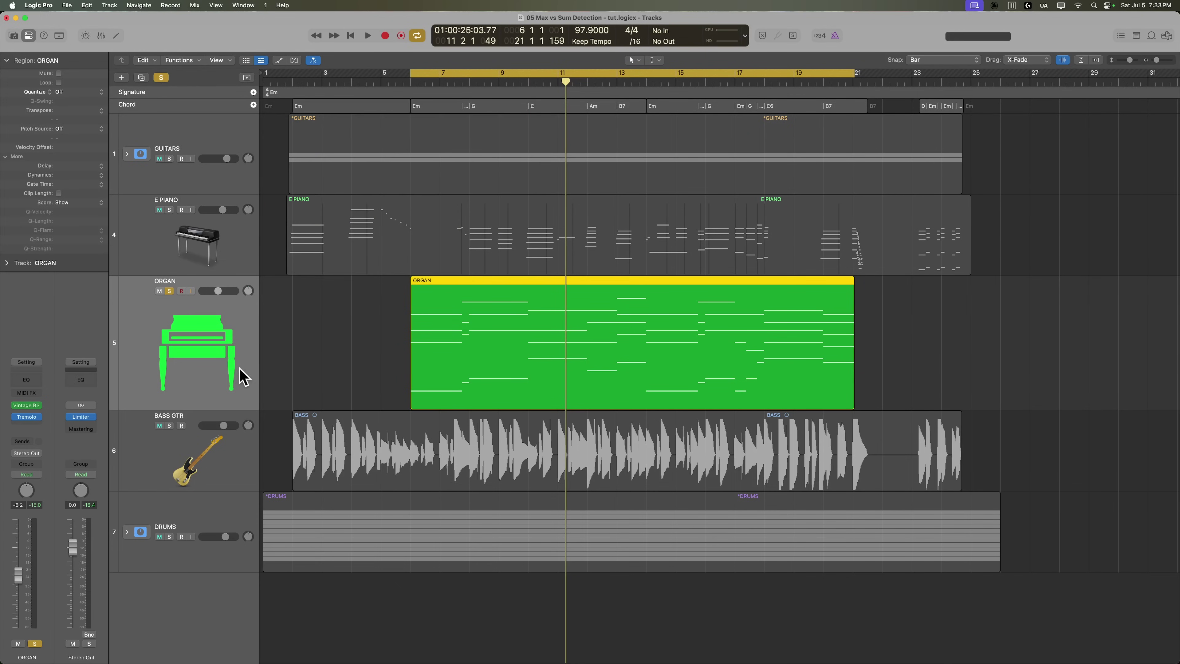
{"action": "left_click", "coordinate": [37, 423]}
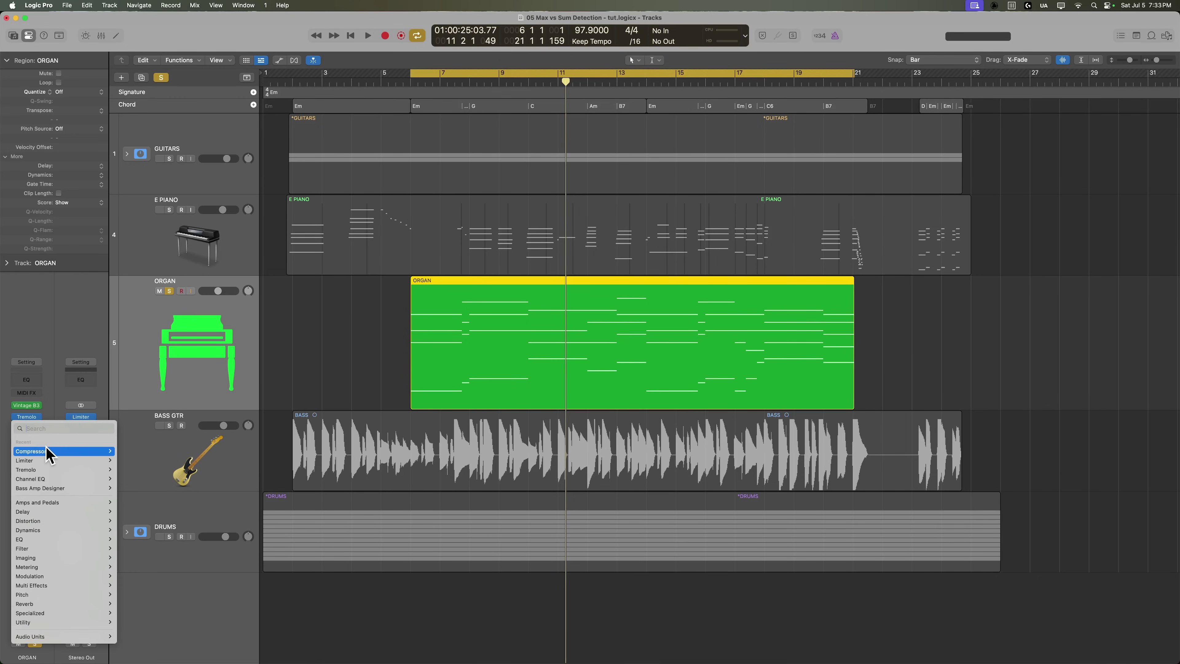
- Insert a stereo Compressor after Tremolo with MAX detection, Auto Gain off and auto release off
{"action": "mouse_move", "coordinate": [53, 451]}
{"action": "left_click", "coordinate": [134, 451]}
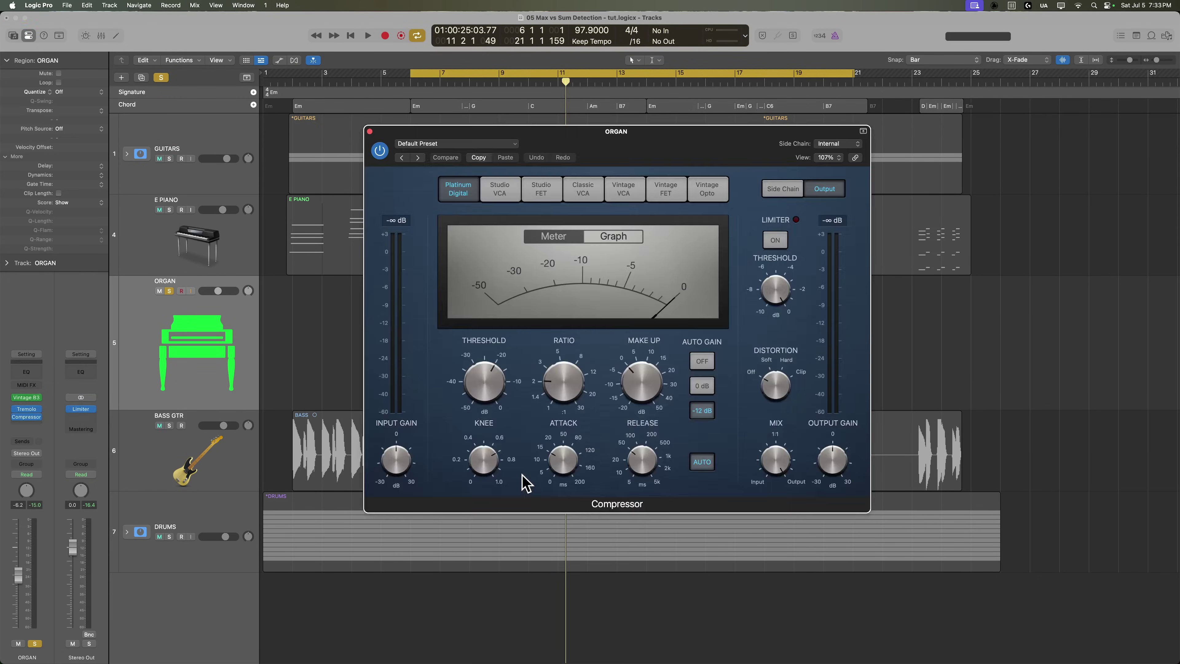
{"action": "left_click_drag", "start_coordinate": [692, 142], "coordinate": [688, 142]}
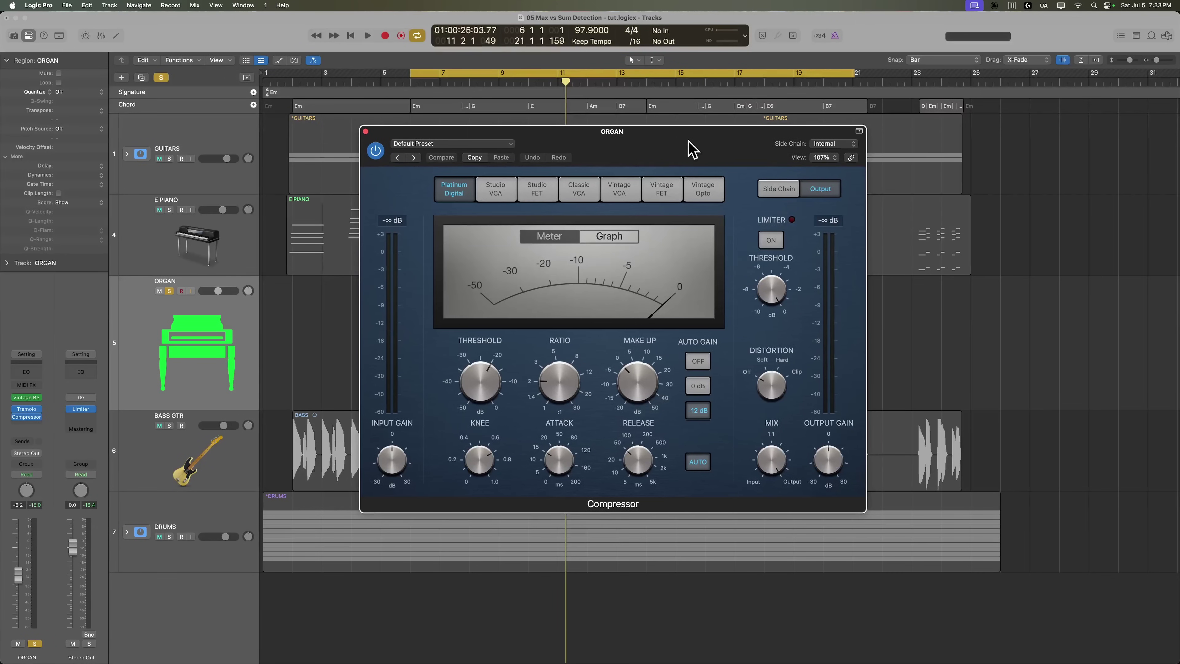
{"action": "left_click", "coordinate": [768, 194]}
{"action": "left_click", "coordinate": [811, 269]}
{"action": "left_click", "coordinate": [821, 241]}
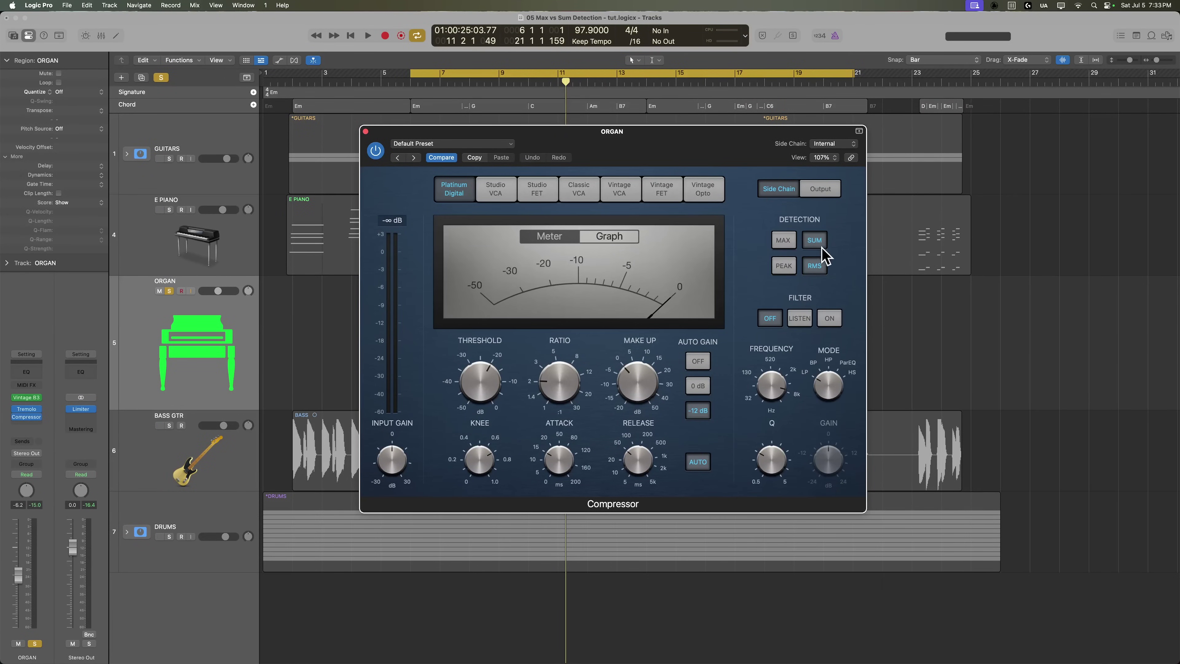
{"action": "left_click", "coordinate": [785, 243]}
{"action": "left_click", "coordinate": [698, 361]}
{"action": "left_click", "coordinate": [703, 462]}
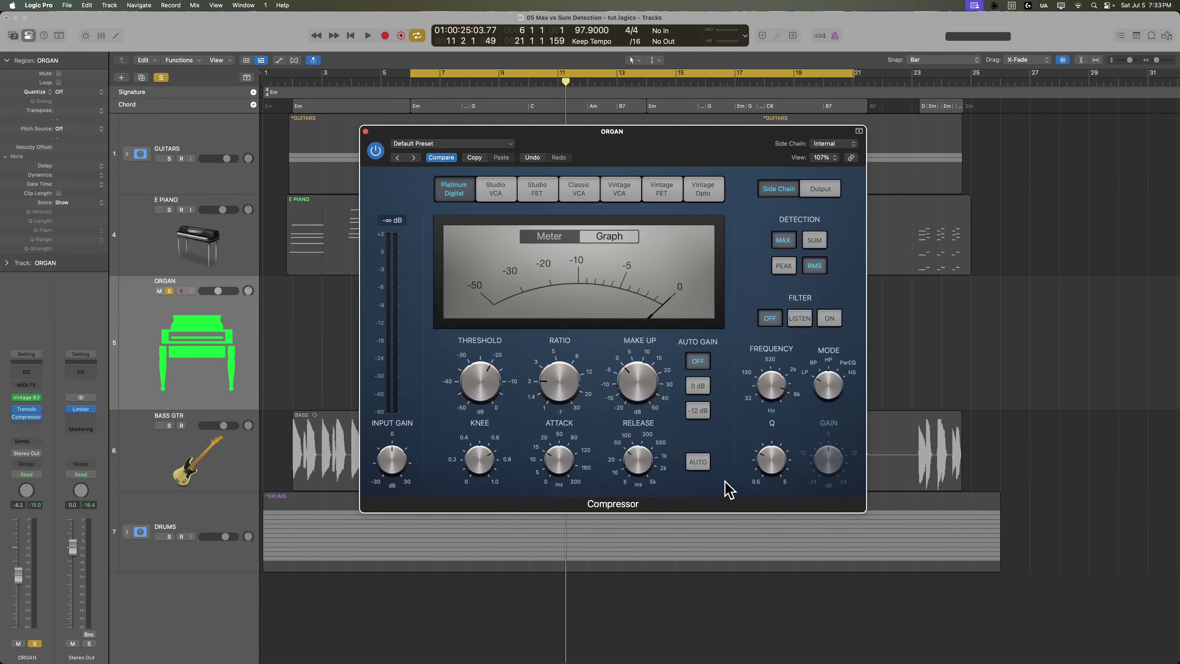
- While playing, set ratio about 2.9:1, threshold about -24 dB, knee about 0.5, attack 1.0 ms
{"action": "key", "text": "space"}
{"action": "left_click_drag", "start_coordinate": [561, 377], "coordinate": [576, 372]}
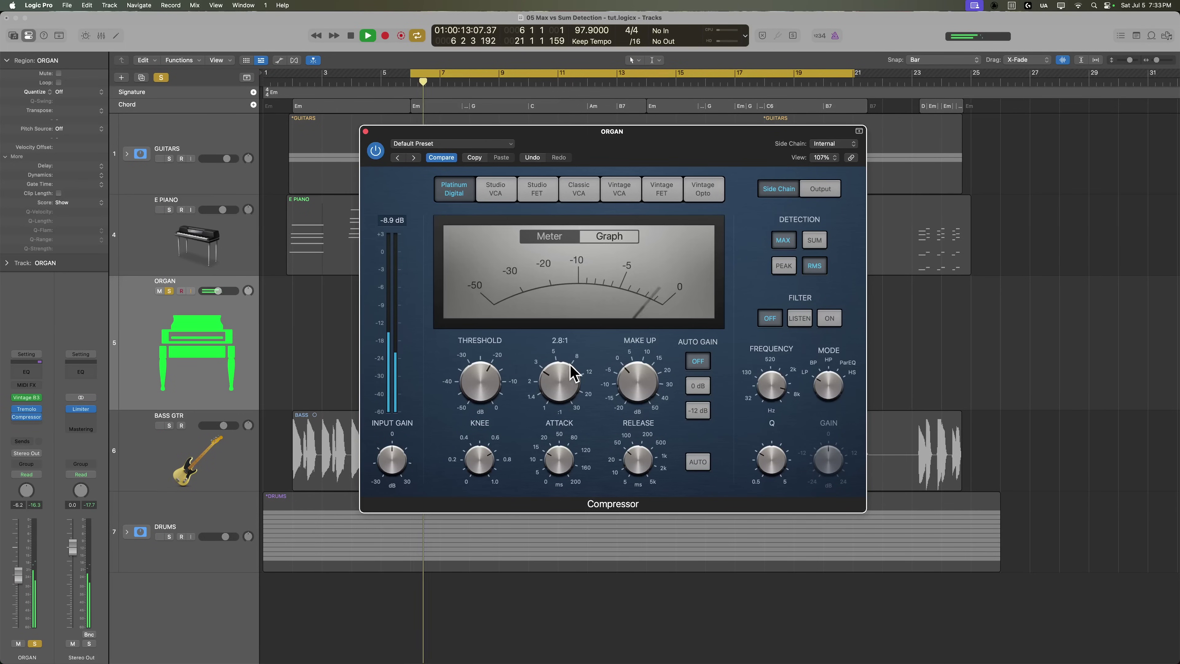
{"action": "left_click_drag", "start_coordinate": [471, 379], "coordinate": [468, 387]}
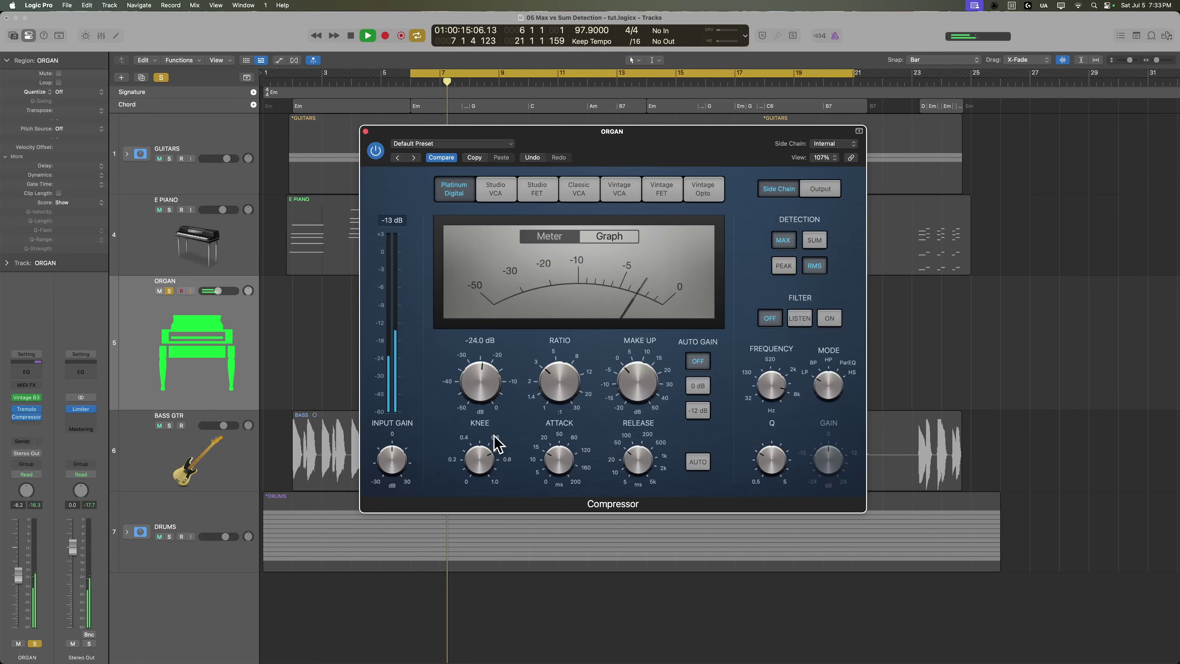
{"action": "left_click", "coordinate": [494, 466]}
{"action": "left_click_drag", "start_coordinate": [559, 453], "coordinate": [558, 464]}
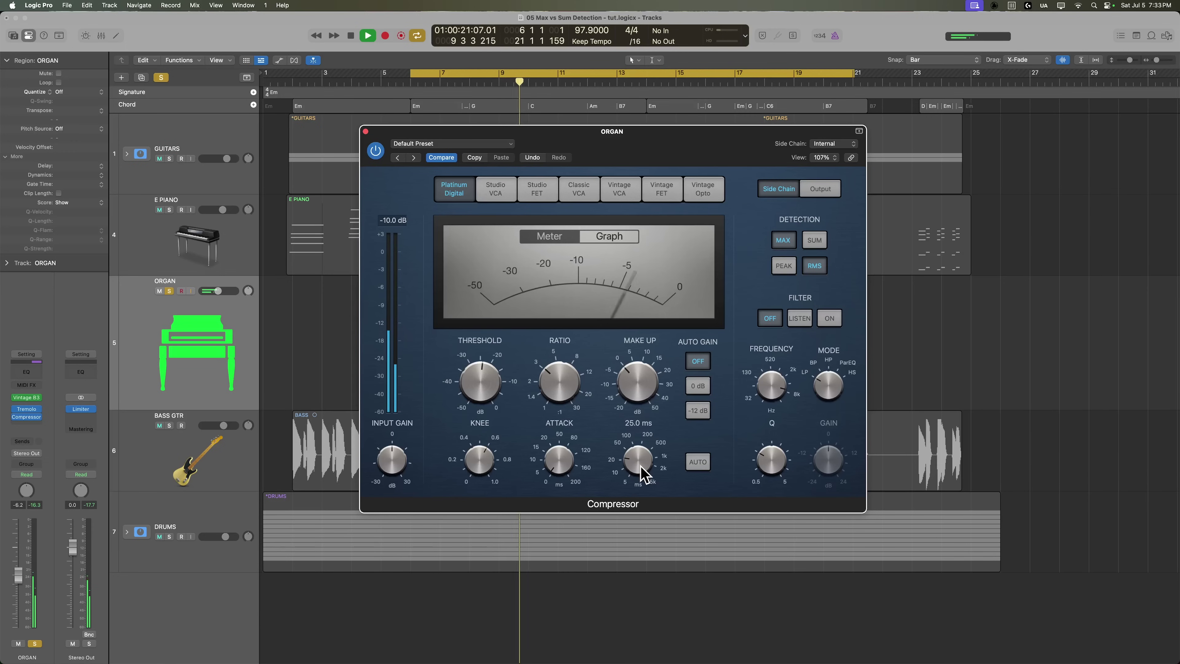
{"action": "left_click_drag", "start_coordinate": [567, 464], "coordinate": [563, 452]}
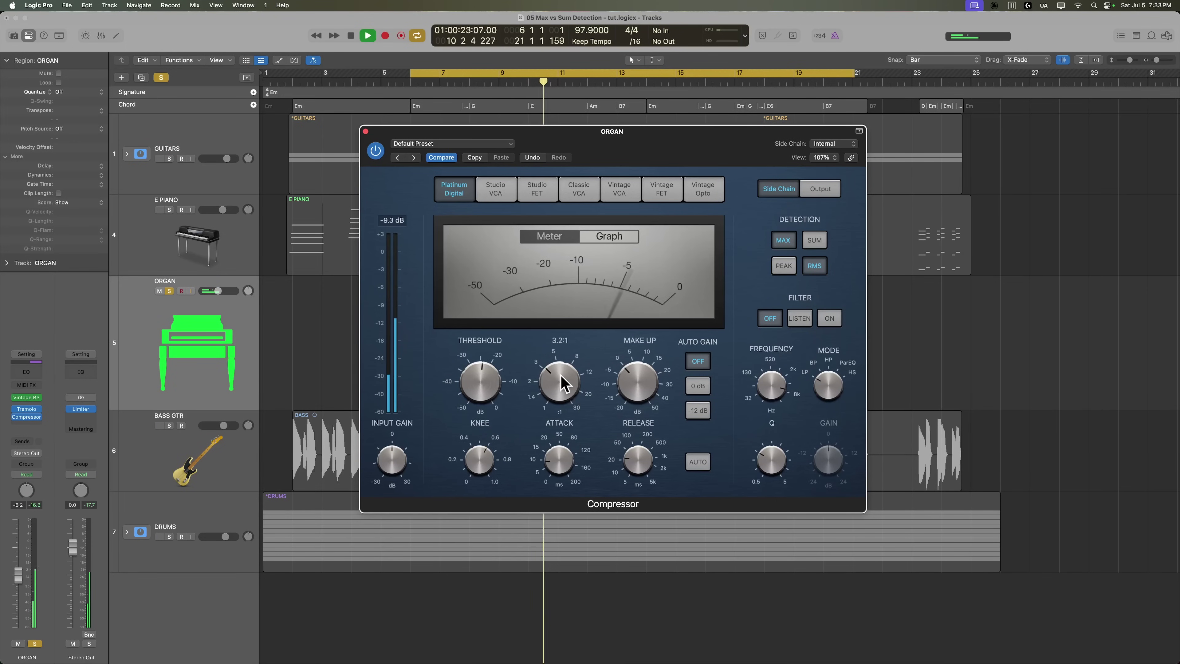
- Compare Peak and RMS level detection, stopping playback and ending on RMS
{"action": "left_click", "coordinate": [789, 271]}
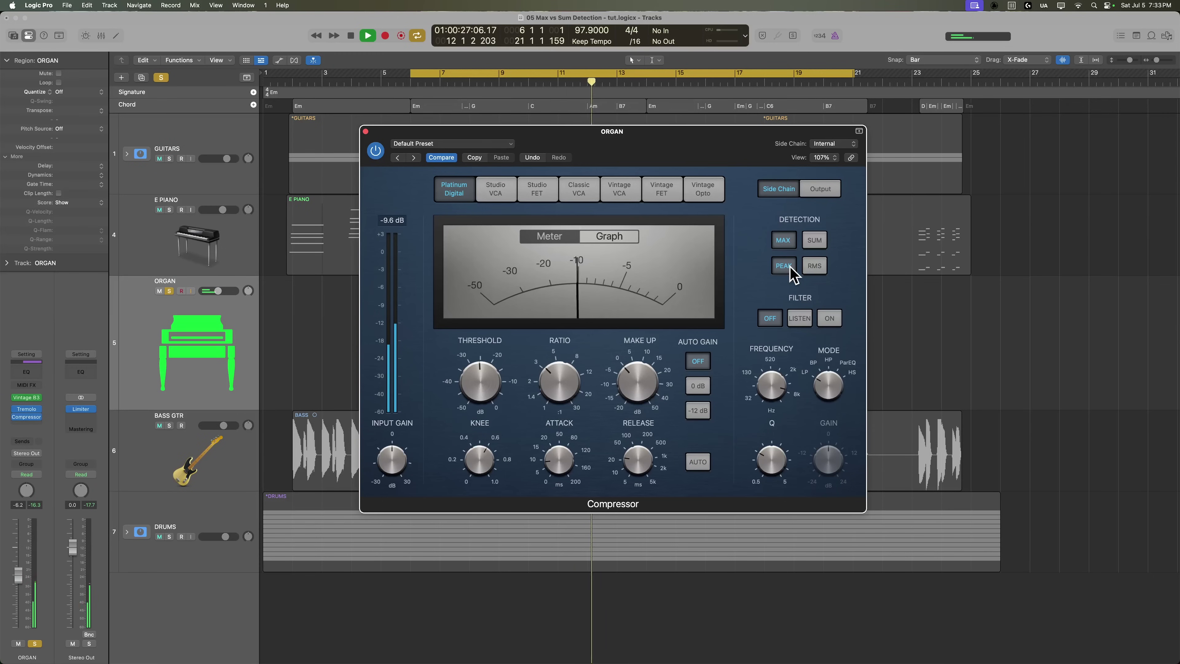
{"action": "left_click", "coordinate": [815, 266]}
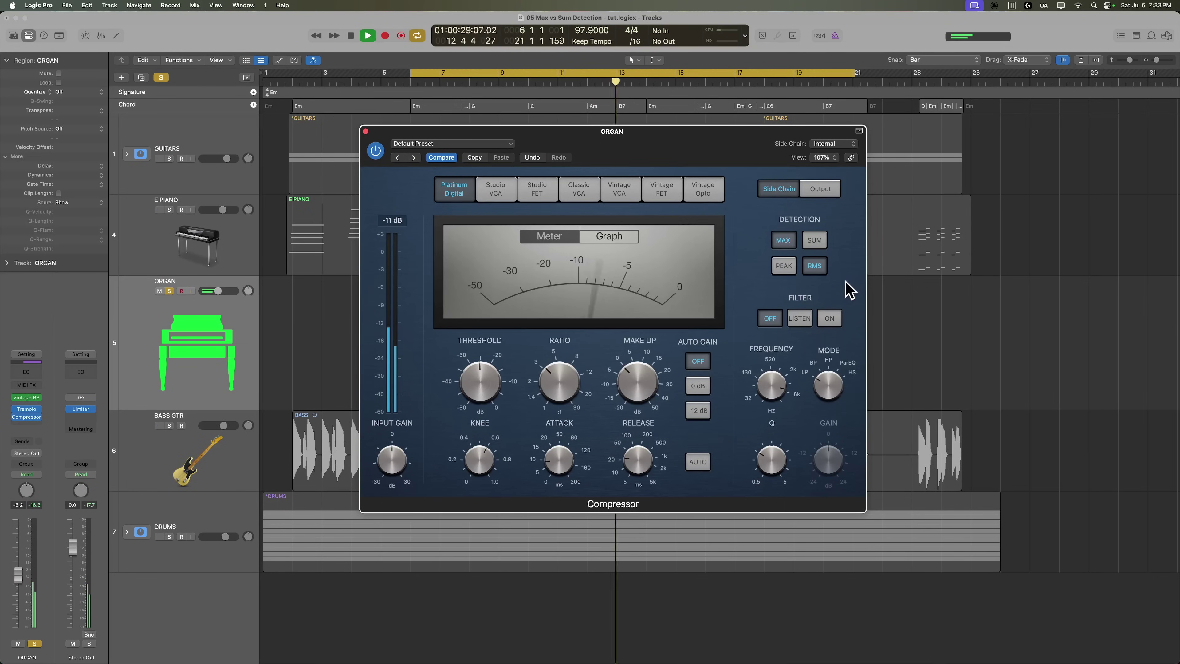
{"action": "key", "text": "space"}
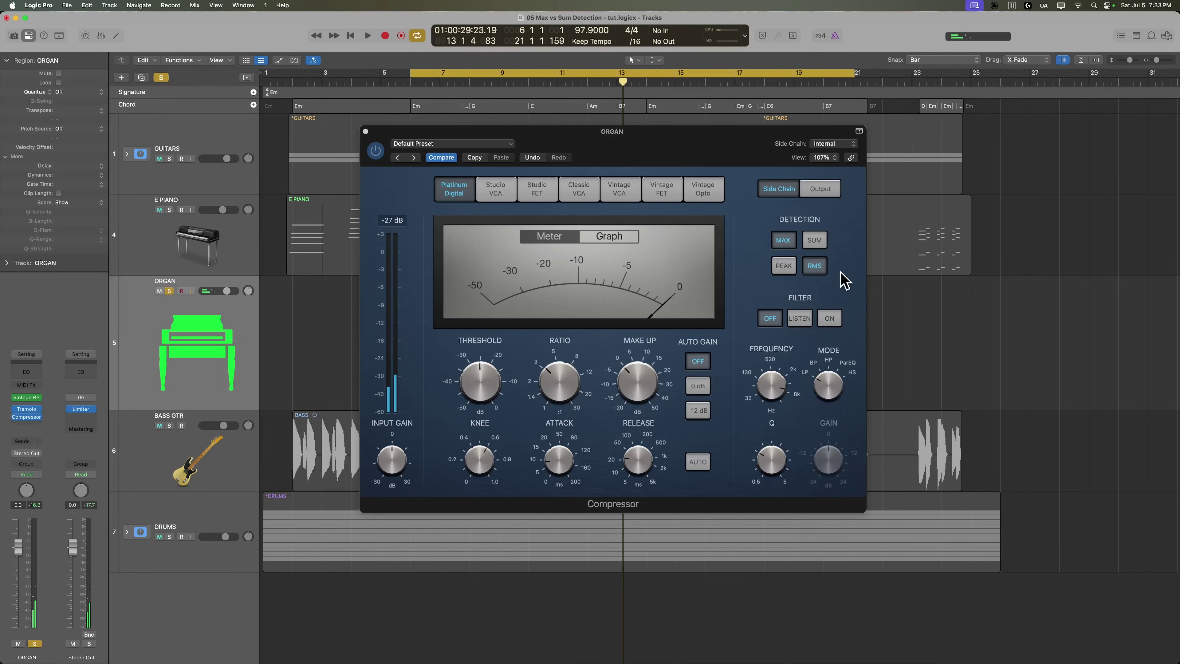
{"action": "left_click", "coordinate": [782, 266]}
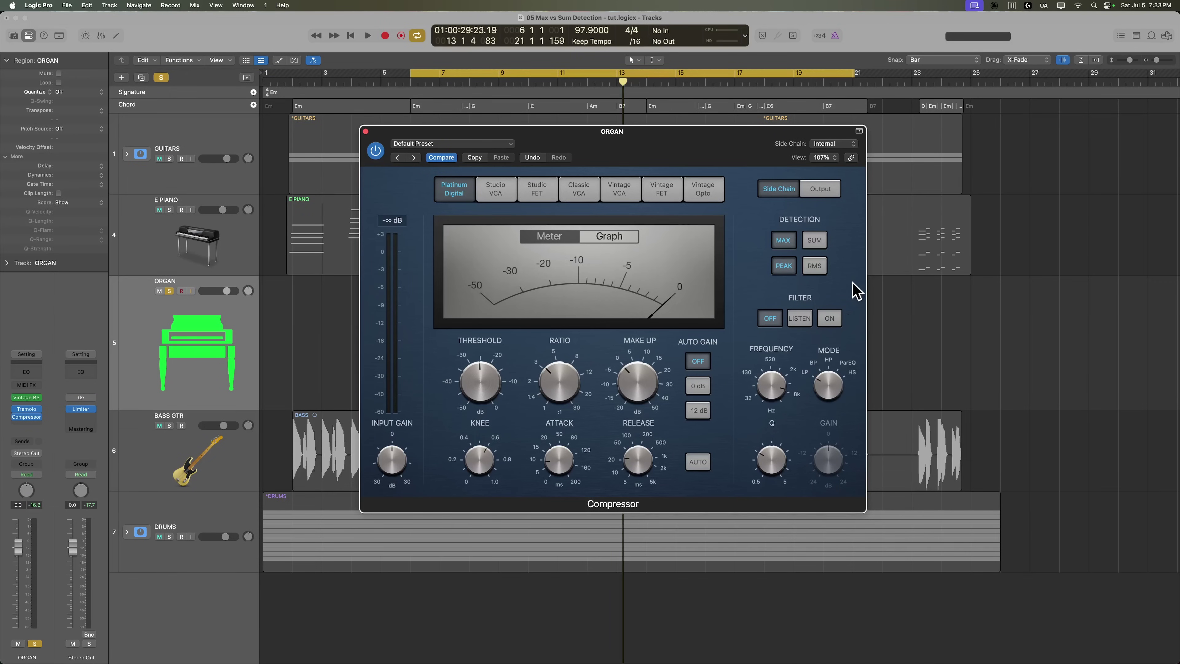
{"action": "left_click", "coordinate": [815, 266]}
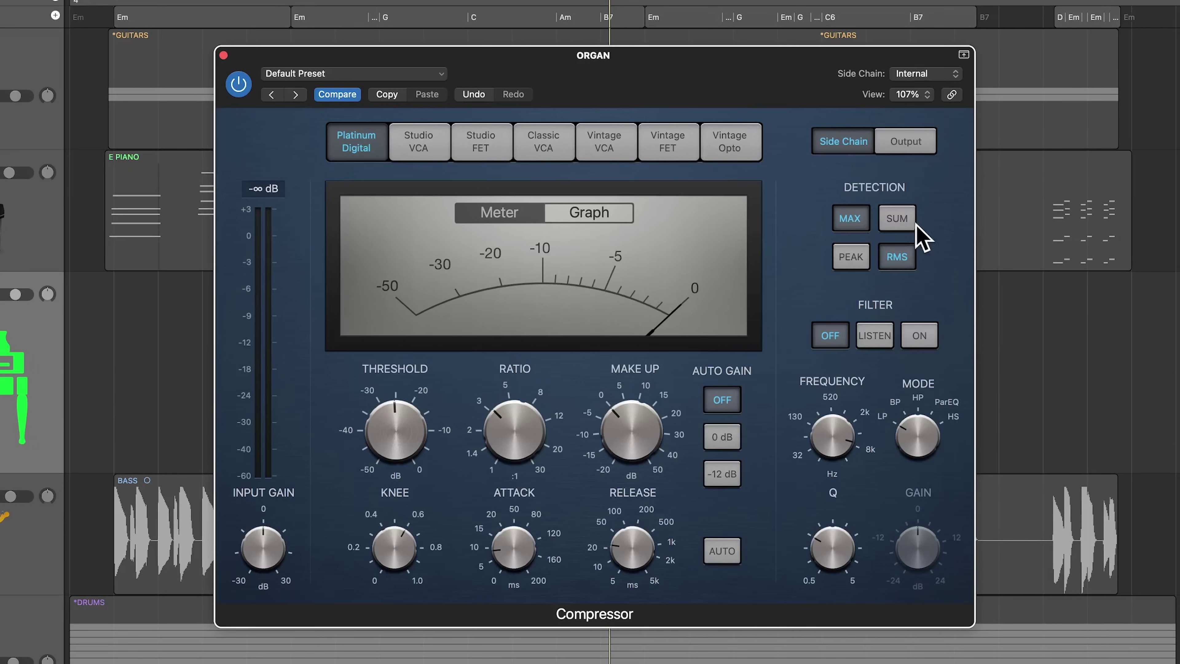
- Play the organ, switch its compressor's stereo detection to SUM, and replay it
{"action": "key", "text": "space"}
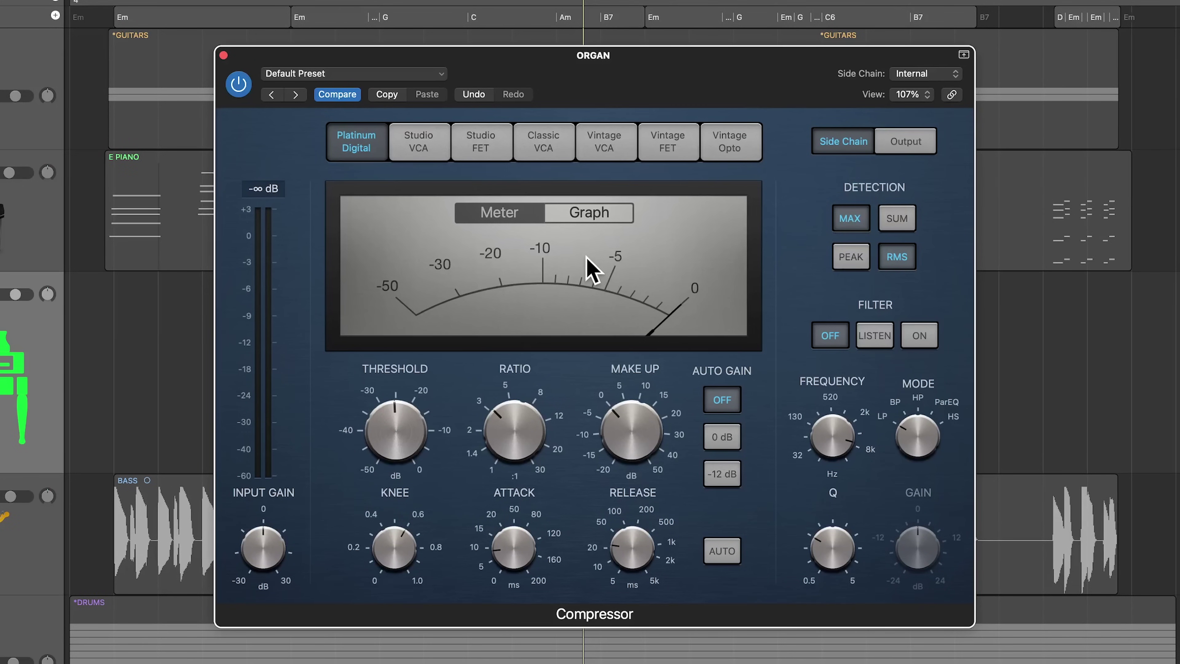
{"action": "left_click", "coordinate": [901, 227]}
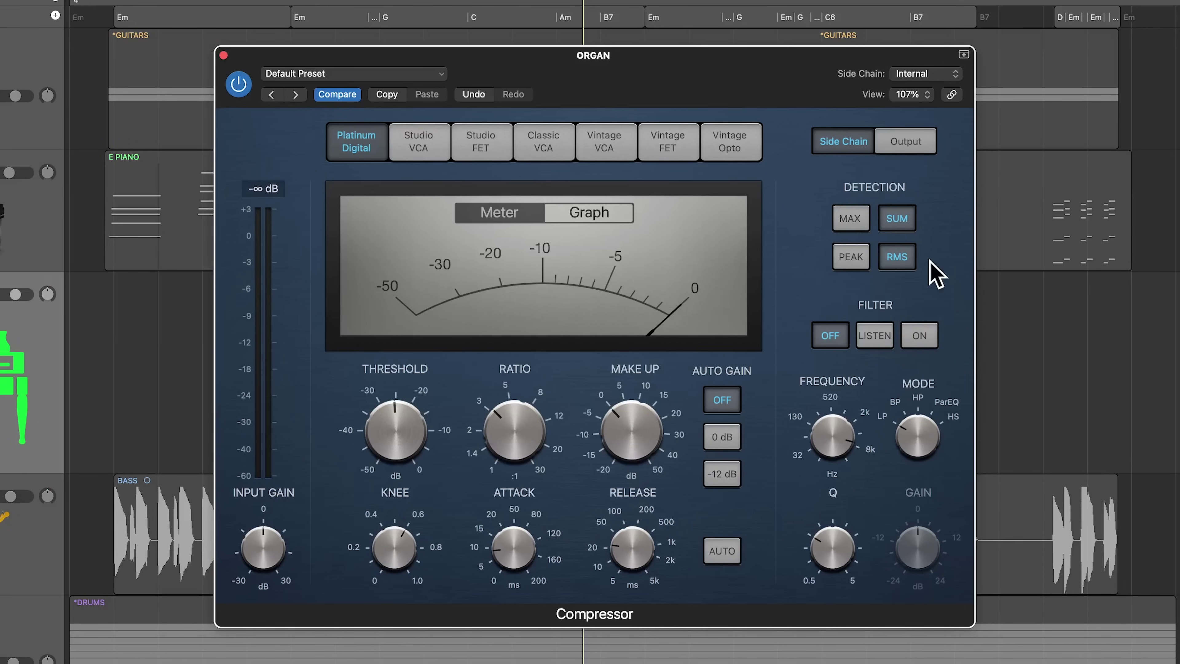
{"action": "key", "text": "space"}
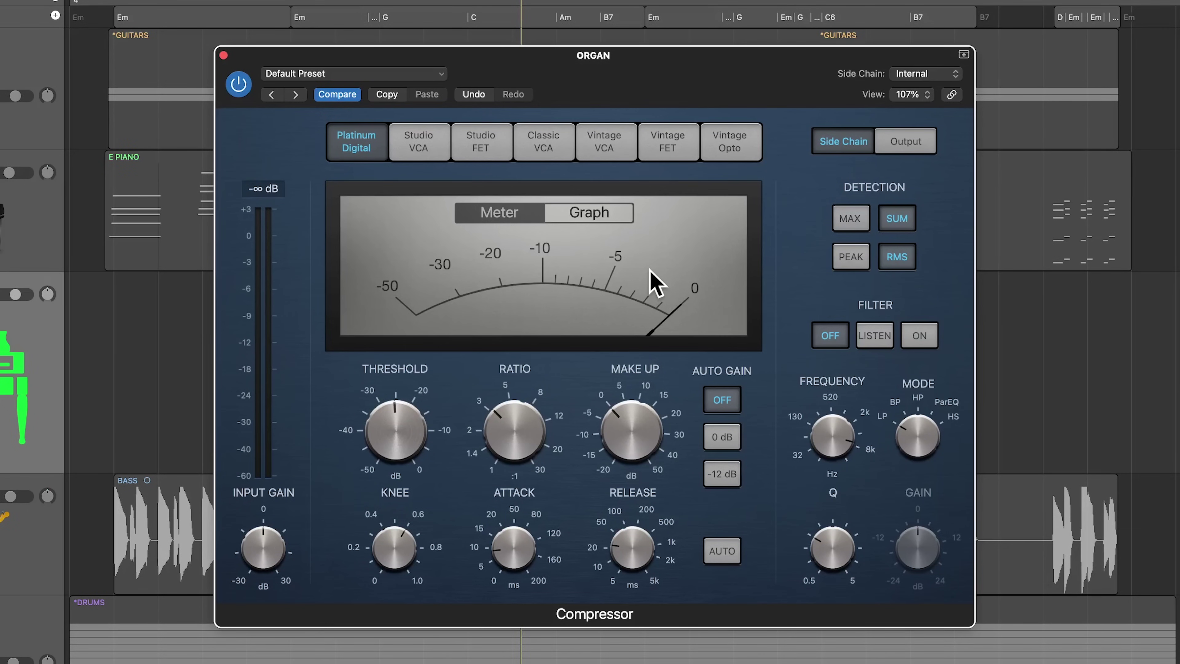
- Replay the organ and alternate MAX and SUM detection repeatedly, settling on MAX
{"action": "left_click", "coordinate": [850, 219]}
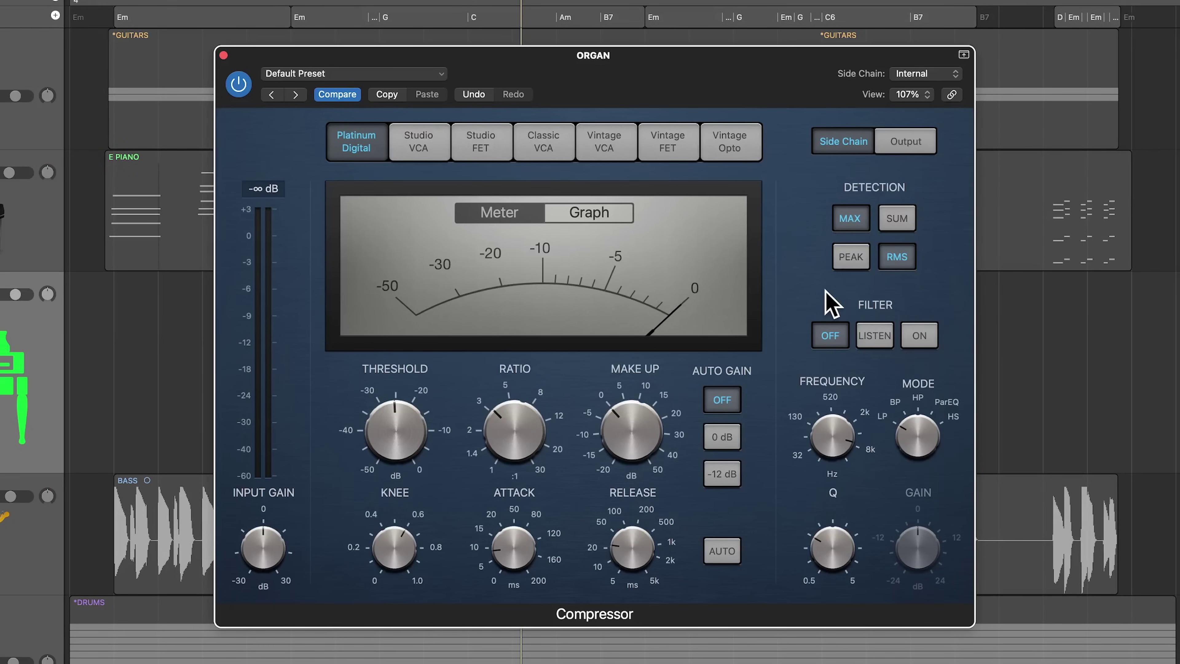
{"action": "key", "text": "space"}
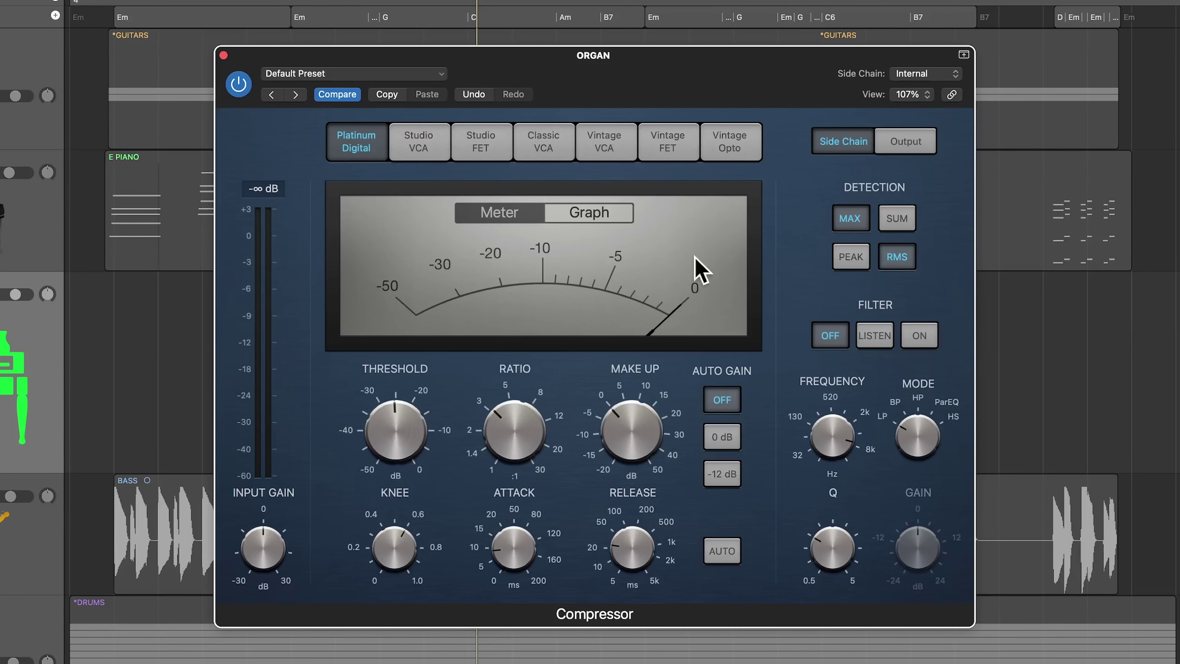
{"action": "left_click", "coordinate": [897, 218]}
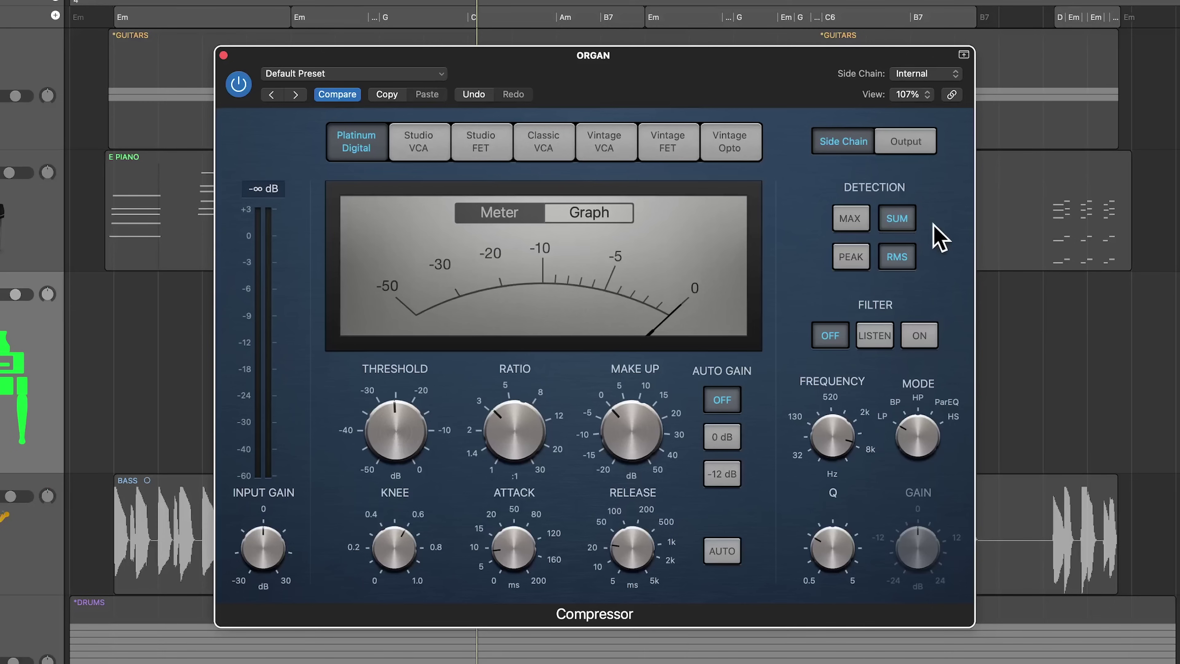
{"action": "left_click", "coordinate": [862, 223]}
{"action": "left_click", "coordinate": [905, 224]}
{"action": "left_click", "coordinate": [850, 220]}
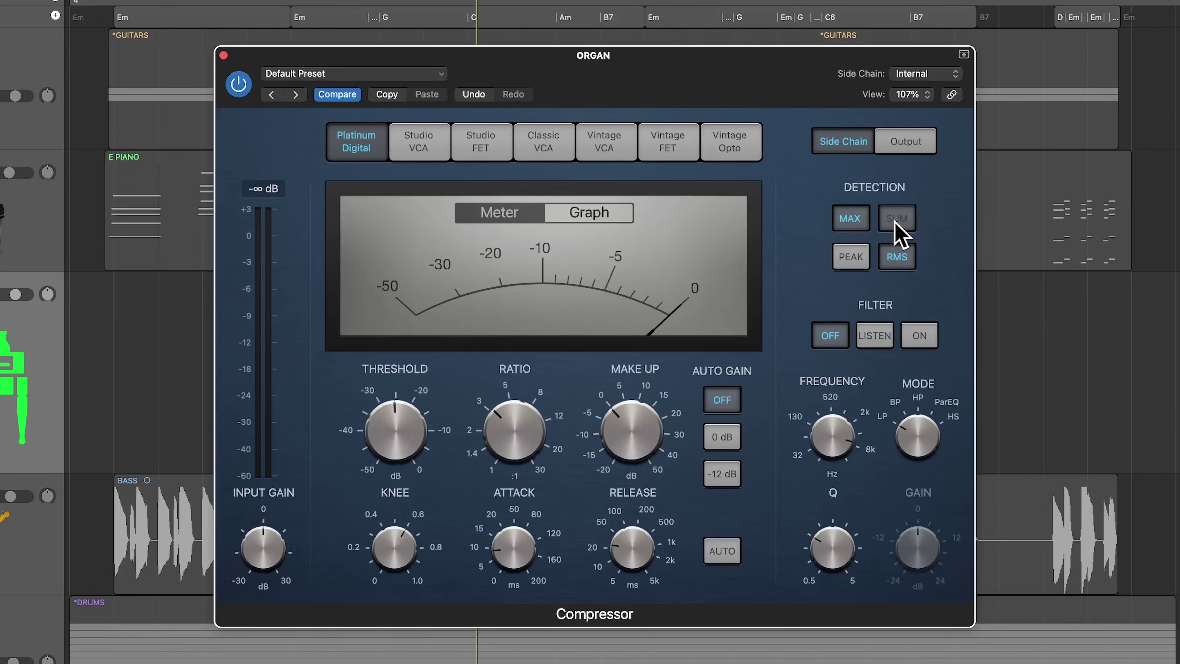
{"action": "left_click", "coordinate": [896, 220]}
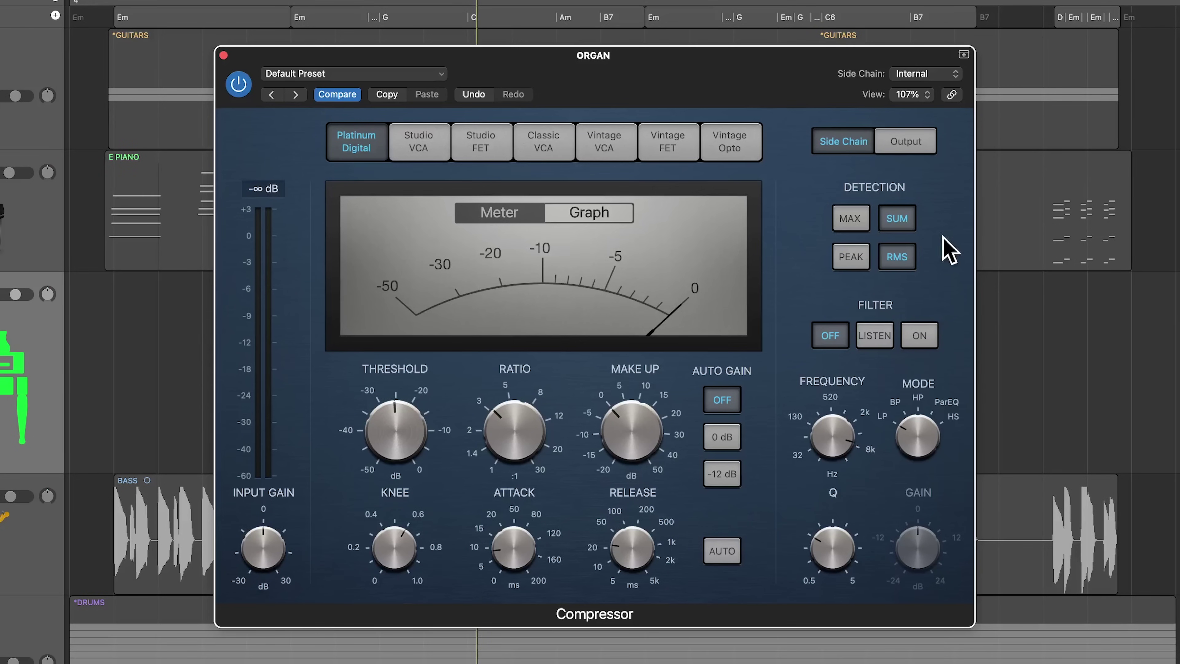
{"action": "left_click", "coordinate": [859, 224]}
{"action": "left_click", "coordinate": [880, 228]}
{"action": "left_click", "coordinate": [861, 227]}
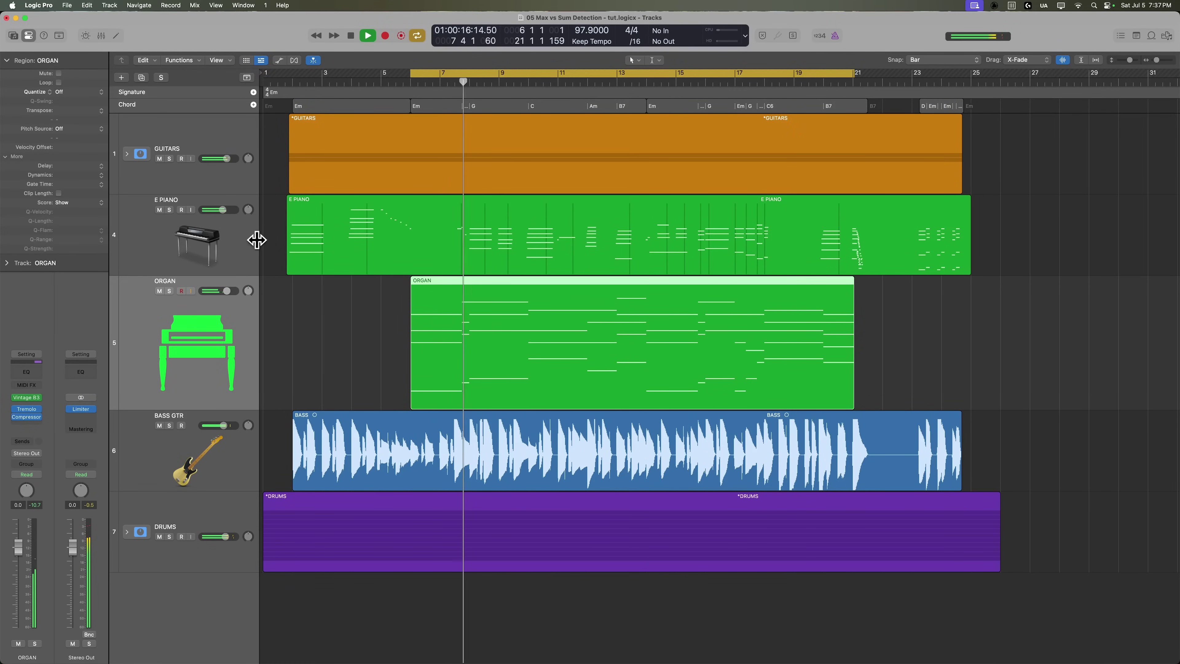
- Lower the GUITARS fader to -1.7 dB, restore the ORGAN lane height, and turn off Cycle
{"action": "left_click", "coordinate": [218, 140]}
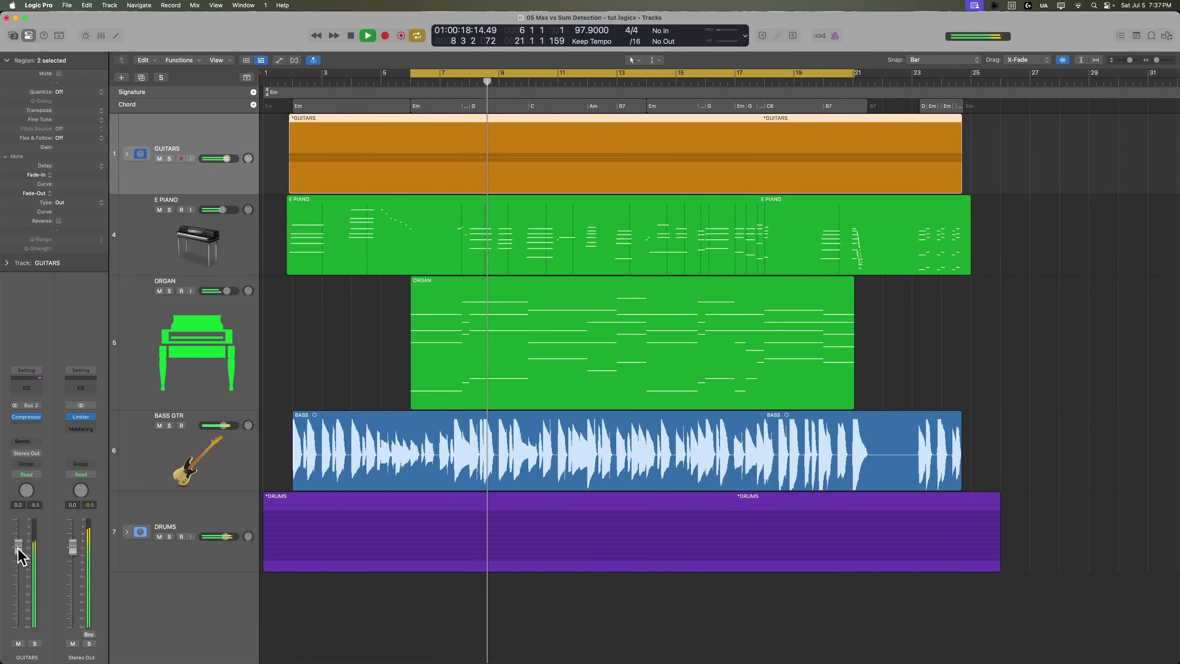
{"action": "left_click_drag", "start_coordinate": [17, 550], "coordinate": [18, 561]}
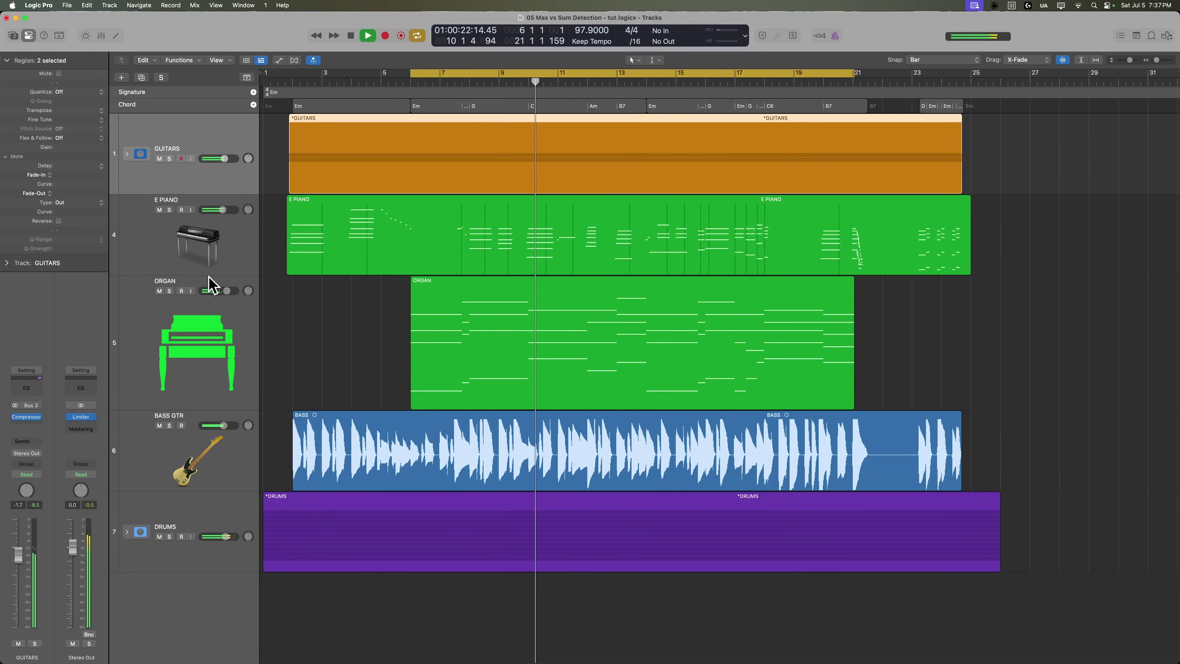
{"action": "left_click", "coordinate": [338, 330]}
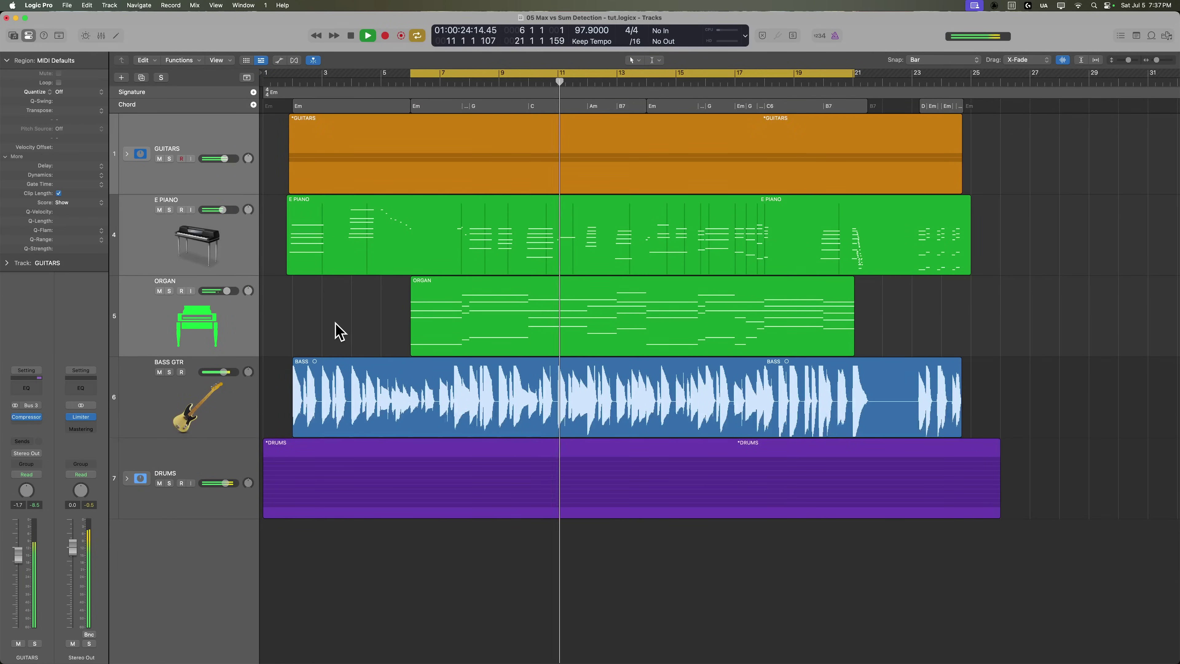
{"action": "key", "text": "c"}
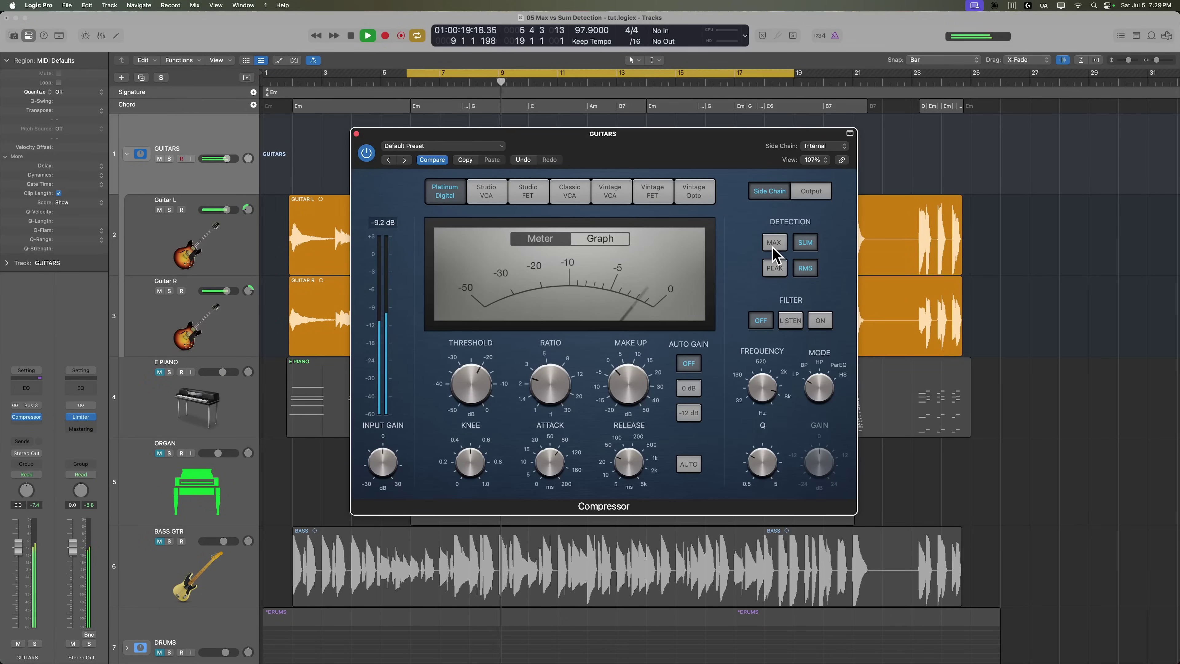
{"action": "left_click", "coordinate": [774, 248]}
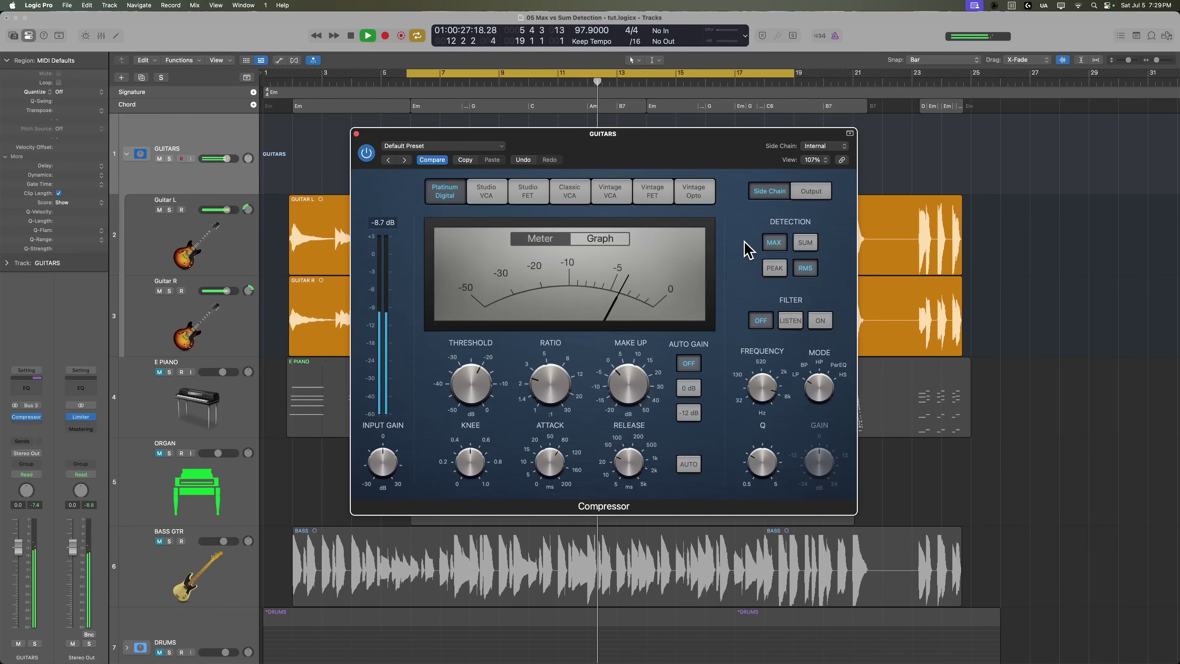
{"action": "left_click", "coordinate": [801, 246]}
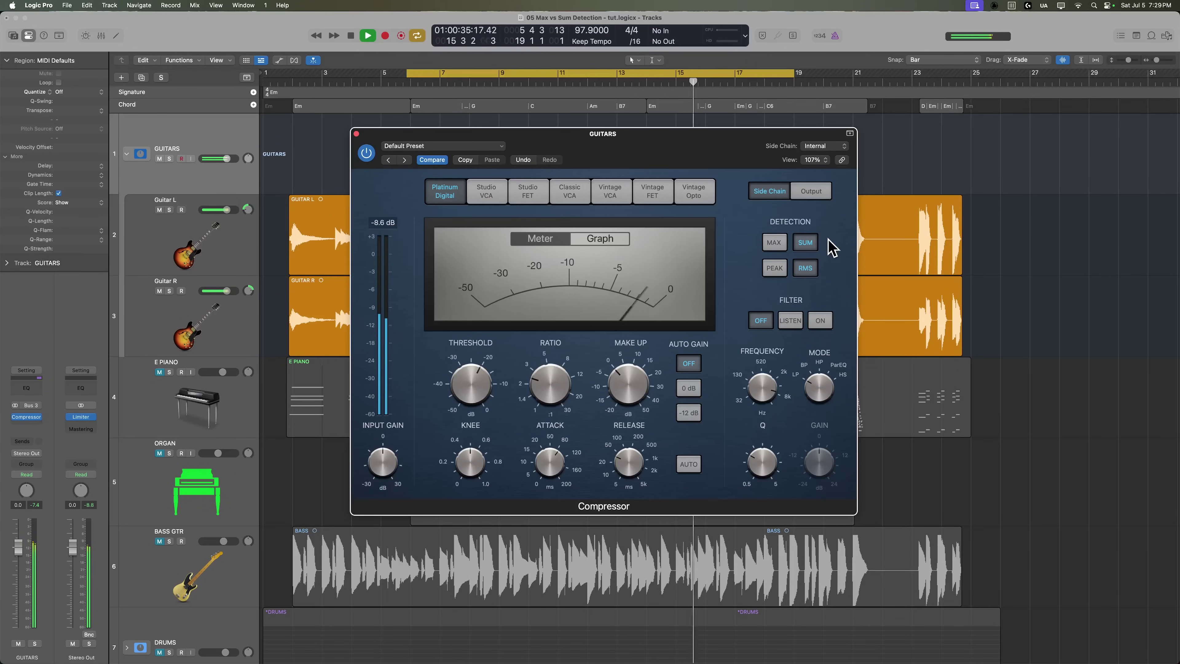
{"action": "left_click", "coordinate": [772, 245]}
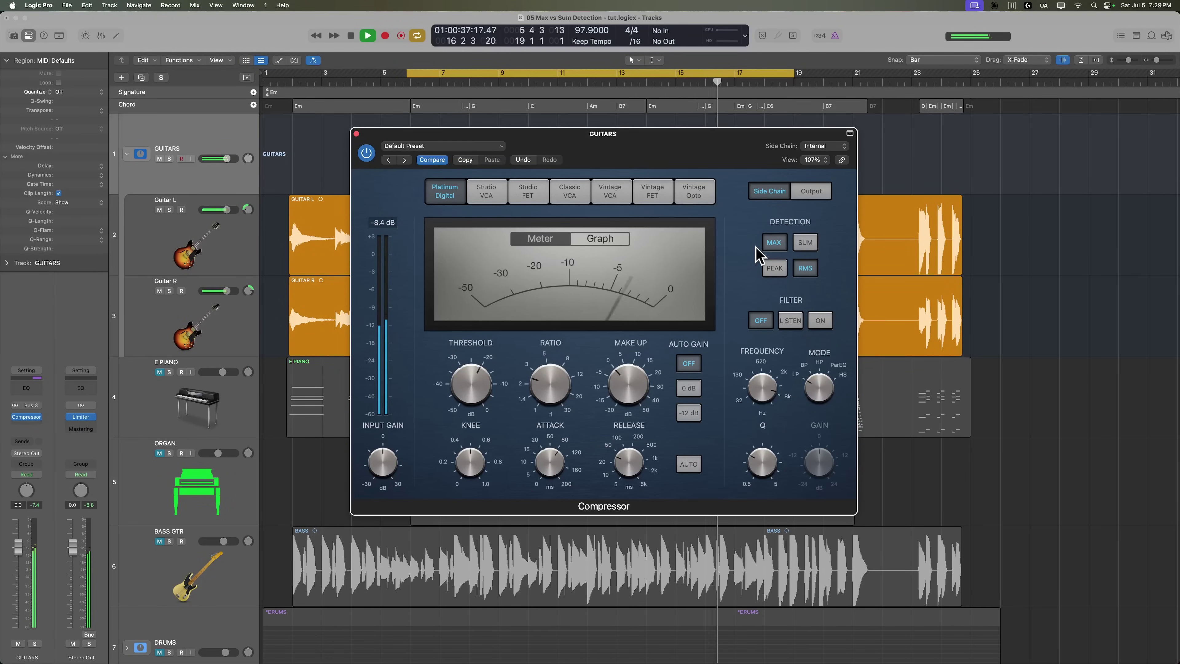
{"action": "left_click", "coordinate": [813, 246]}
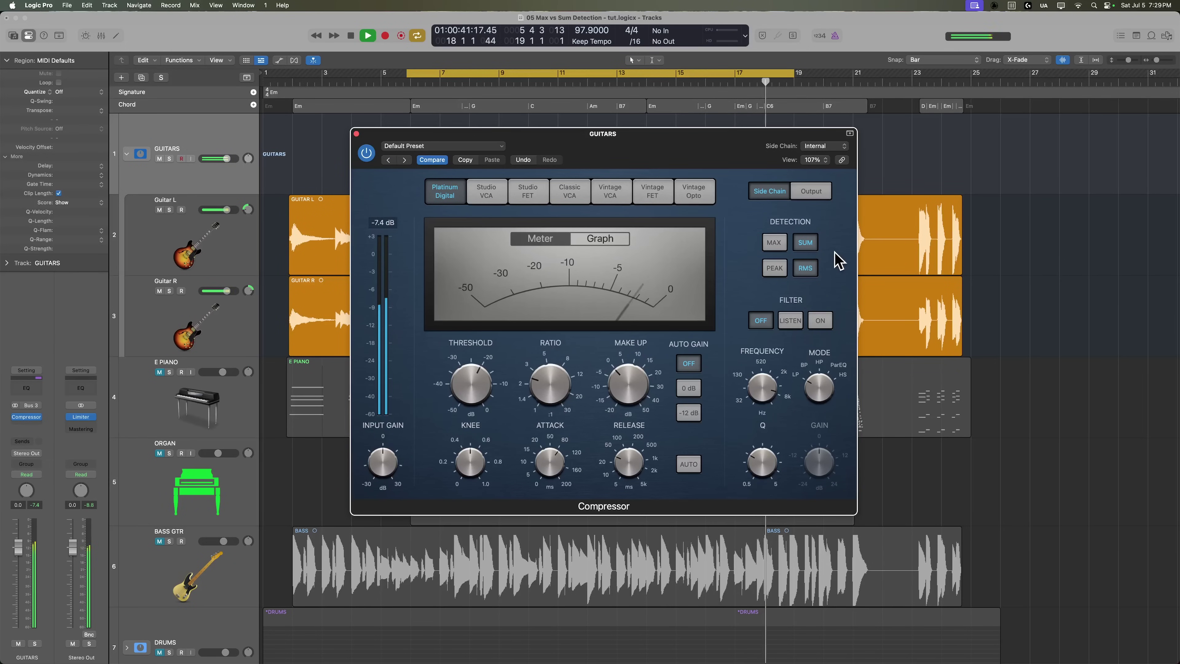